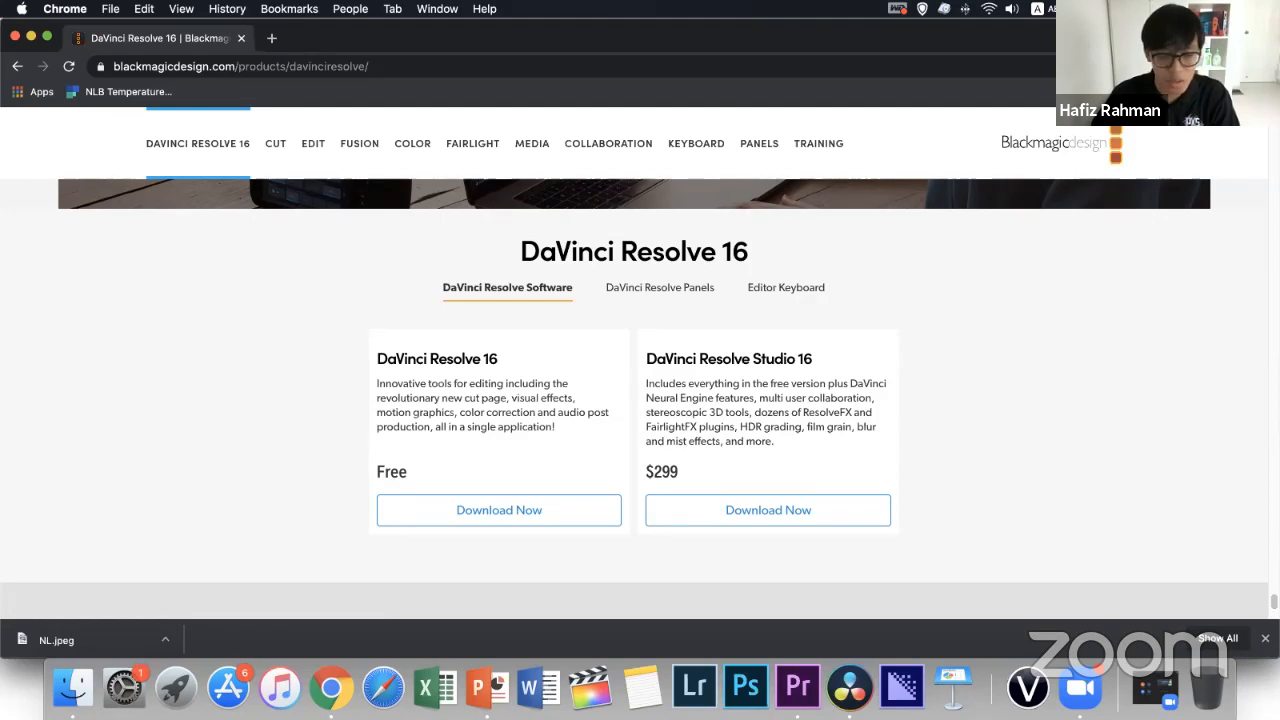
Close the browser's downloads bar and return to the start of the DaVinci Resolve 16 web page
left_click(1265, 638)
scroll(640, 400, "up", 20)
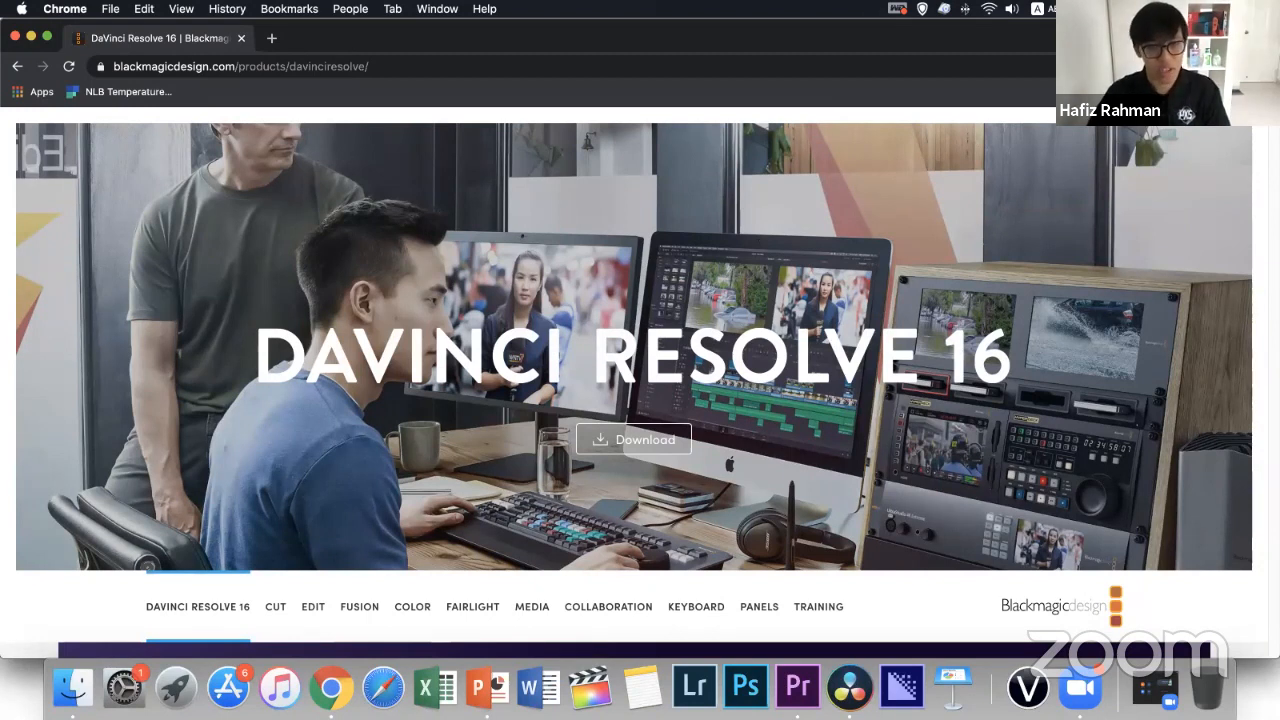
Switch to the slideshow and advance to the "Today's agenda" slide
key("ctrl+Right")
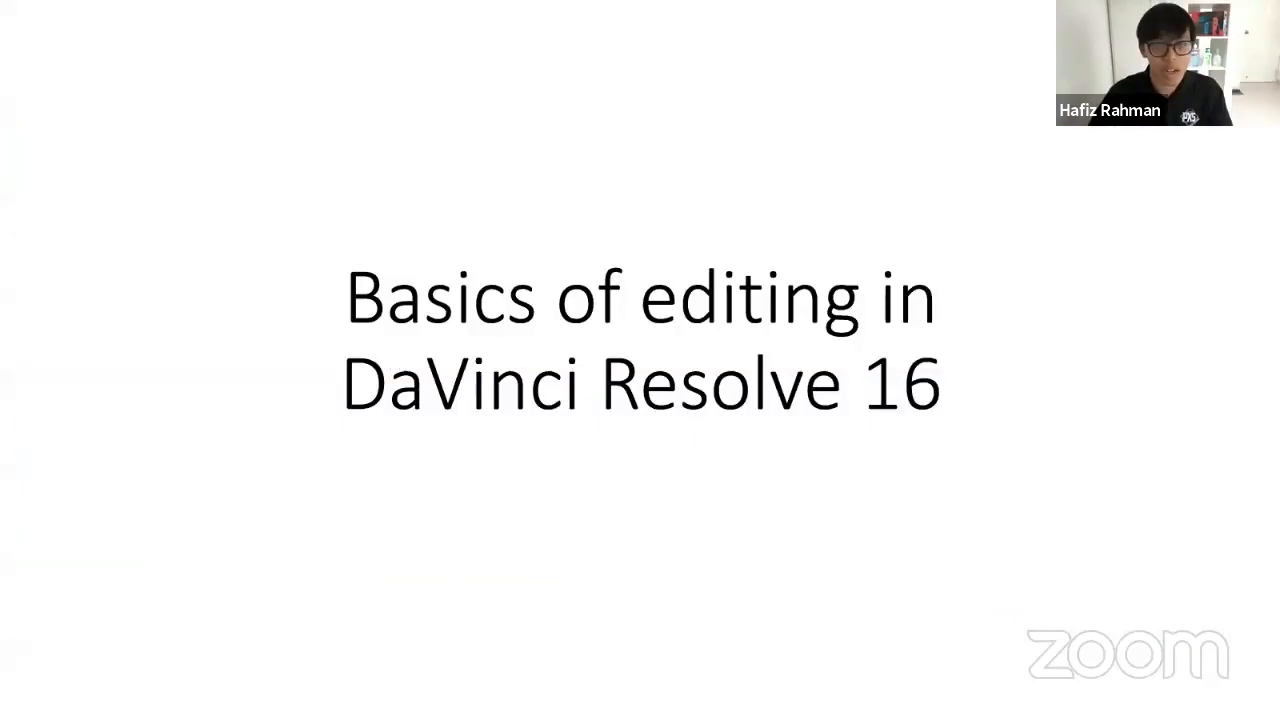
key("Right")
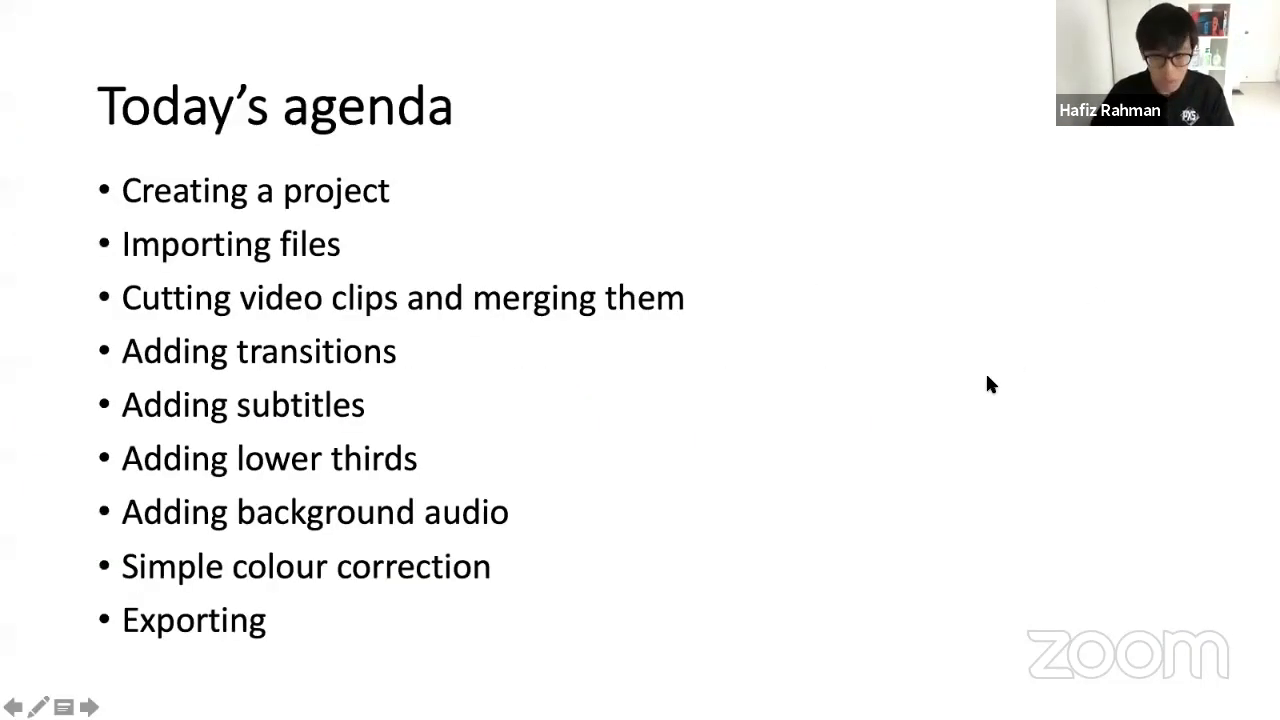
Return to the desktop and switch to DaVinci Resolve 16, showing its project manager
key("ctrl+Left")
left_click(1075, 296)
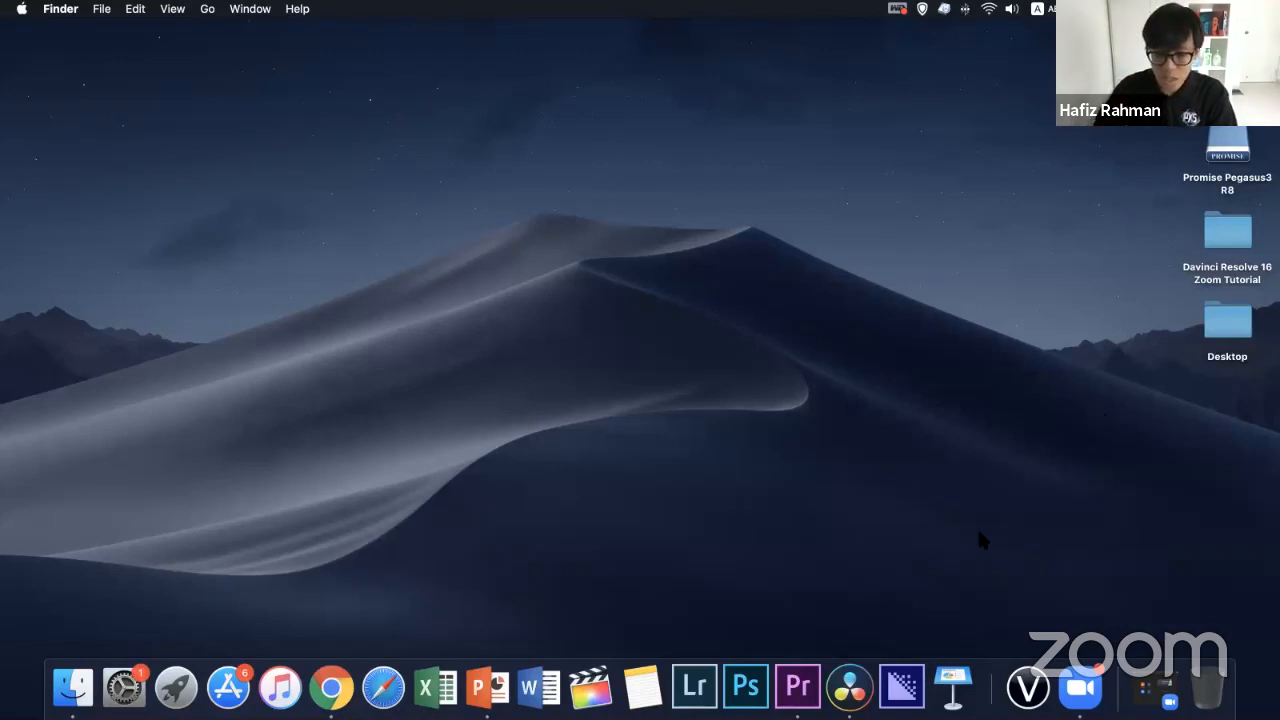
left_click(853, 690)
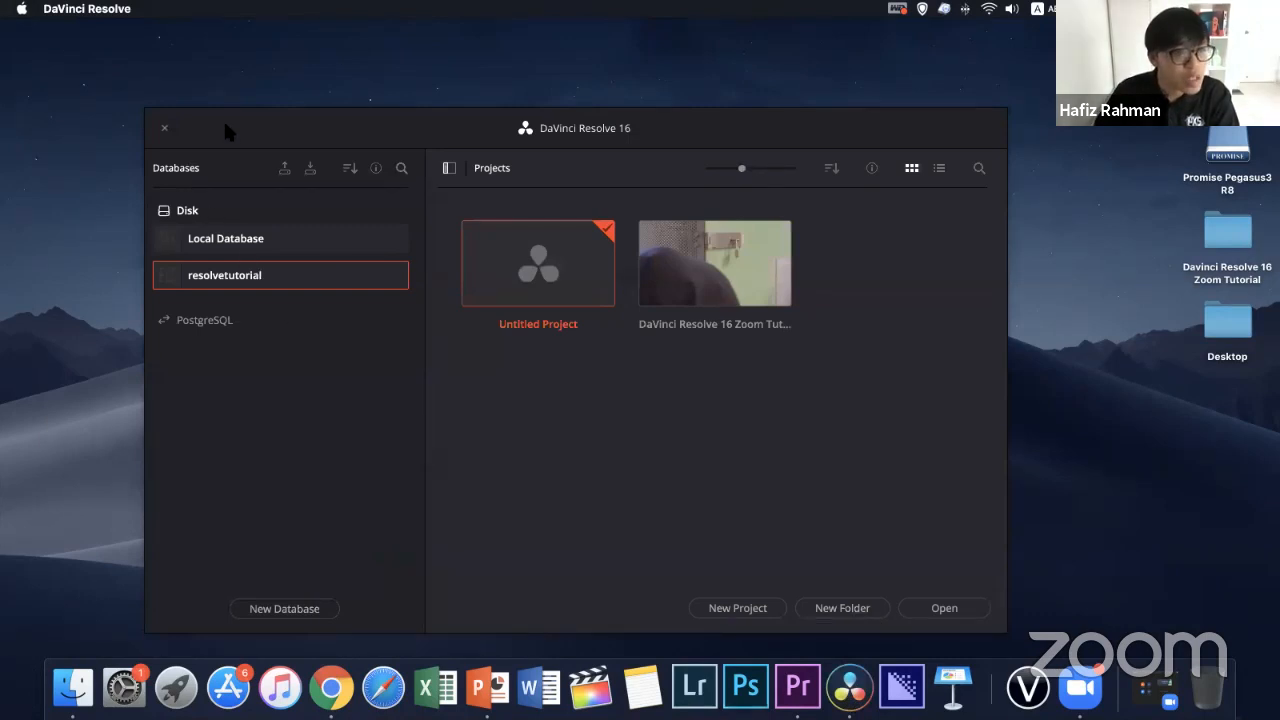
mouse_move(223, 118)
left_mouse_down()
mouse_move(192, 139)
mouse_move(317, 200)
mouse_move(233, 117)
left_mouse_up()
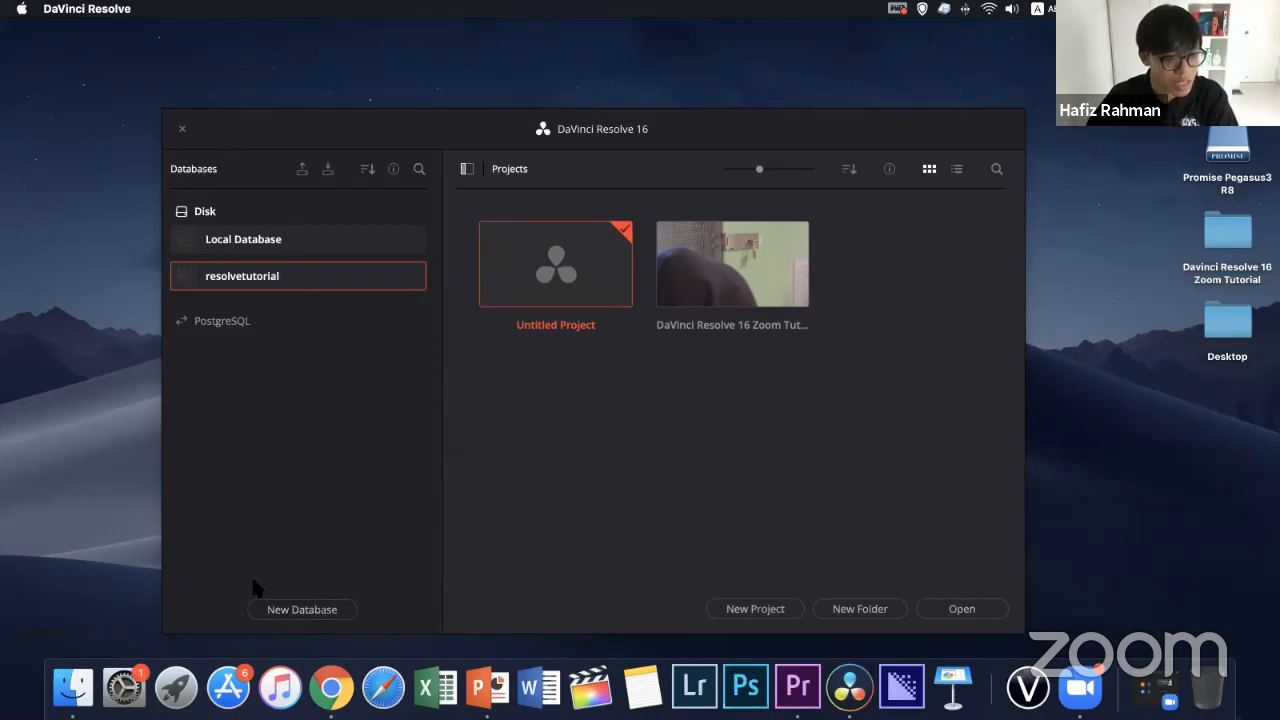
left_click(312, 610)
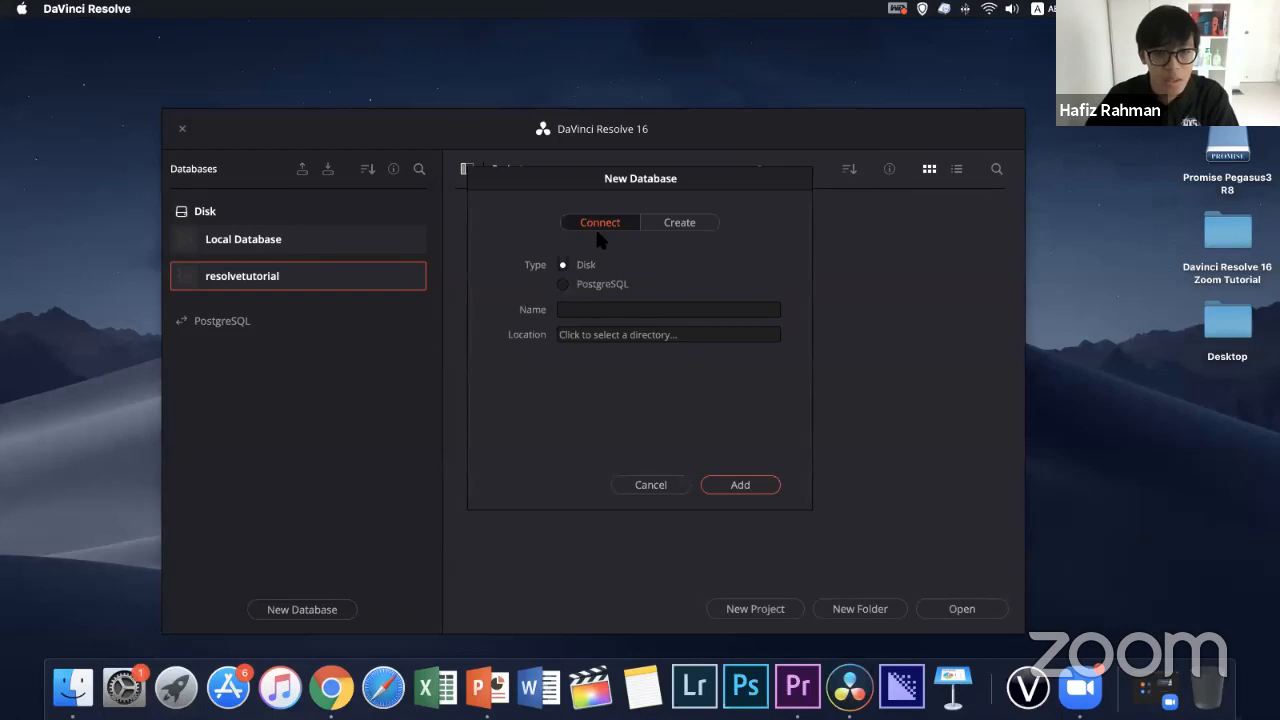
left_click(688, 224)
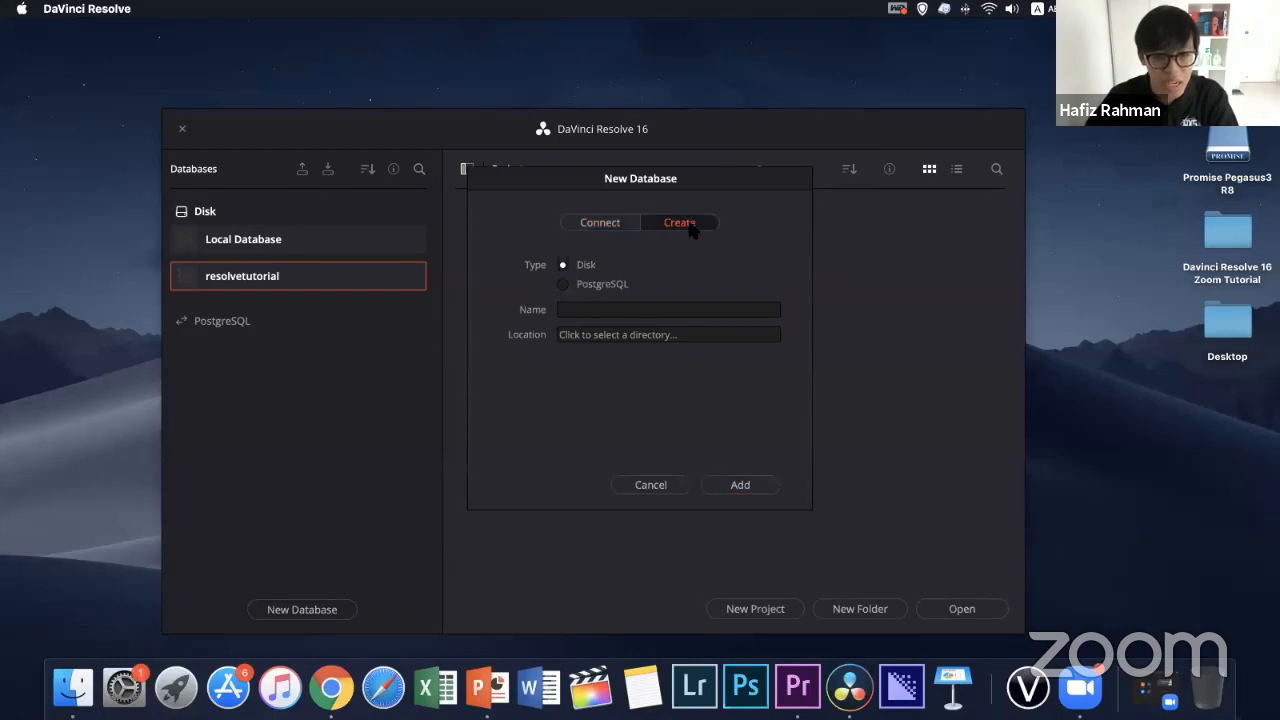
left_click(590, 393)
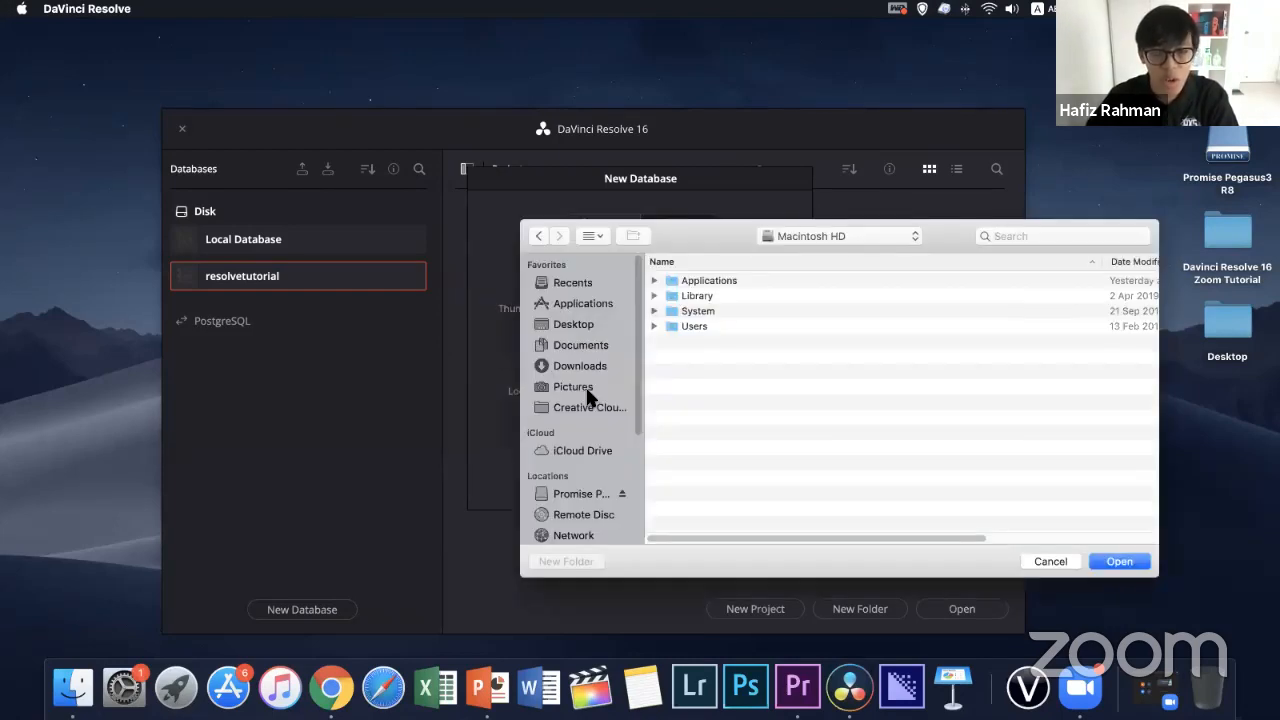
left_click(587, 325)
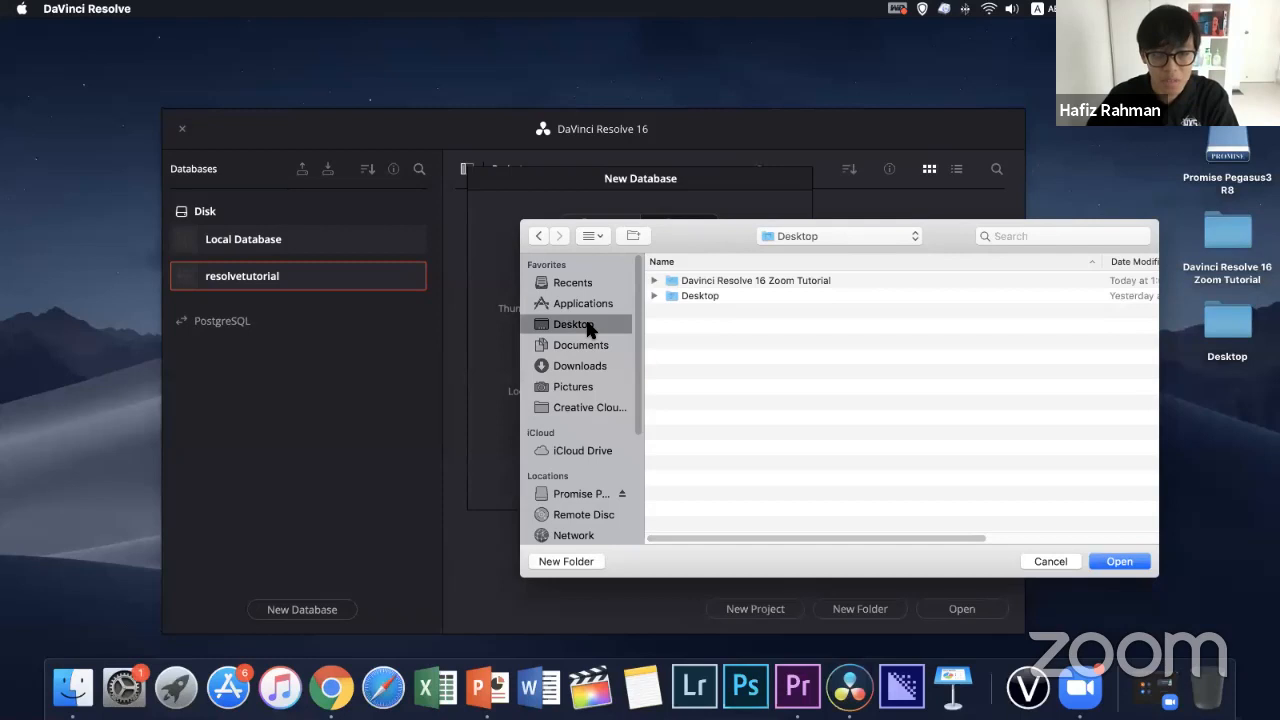
left_click(653, 279)
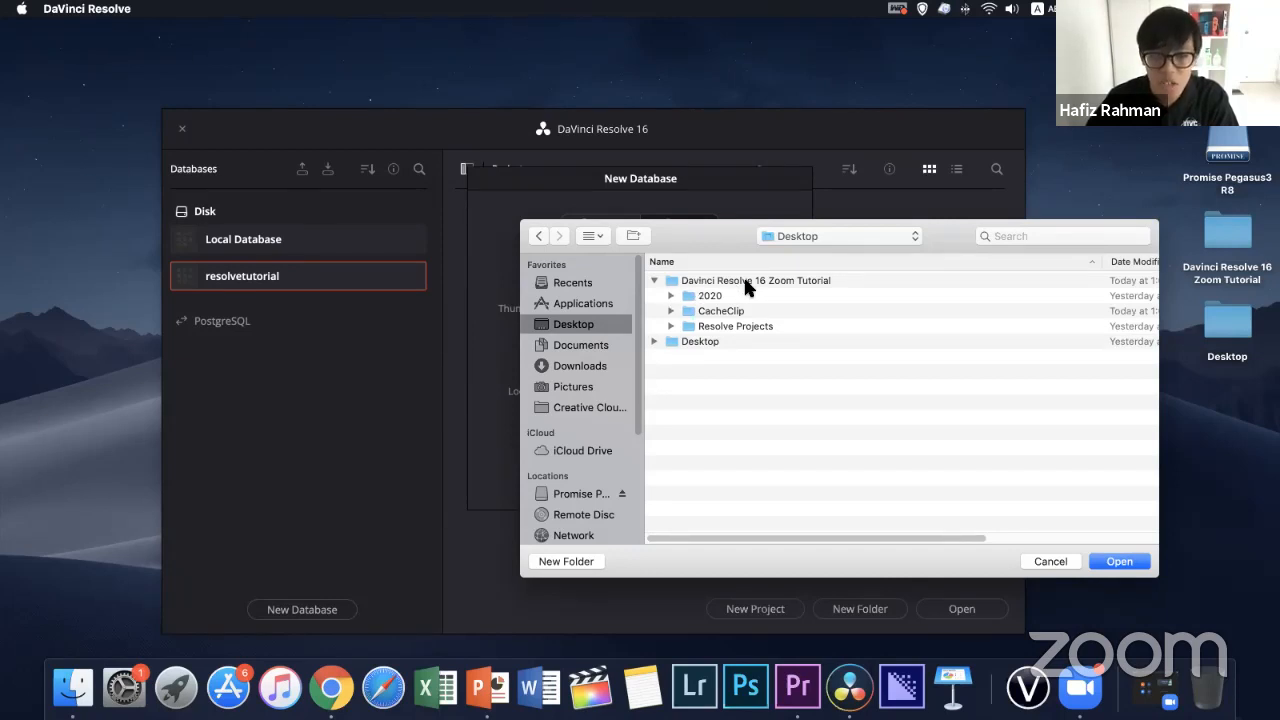
left_click(1050, 562)
left_click(577, 366)
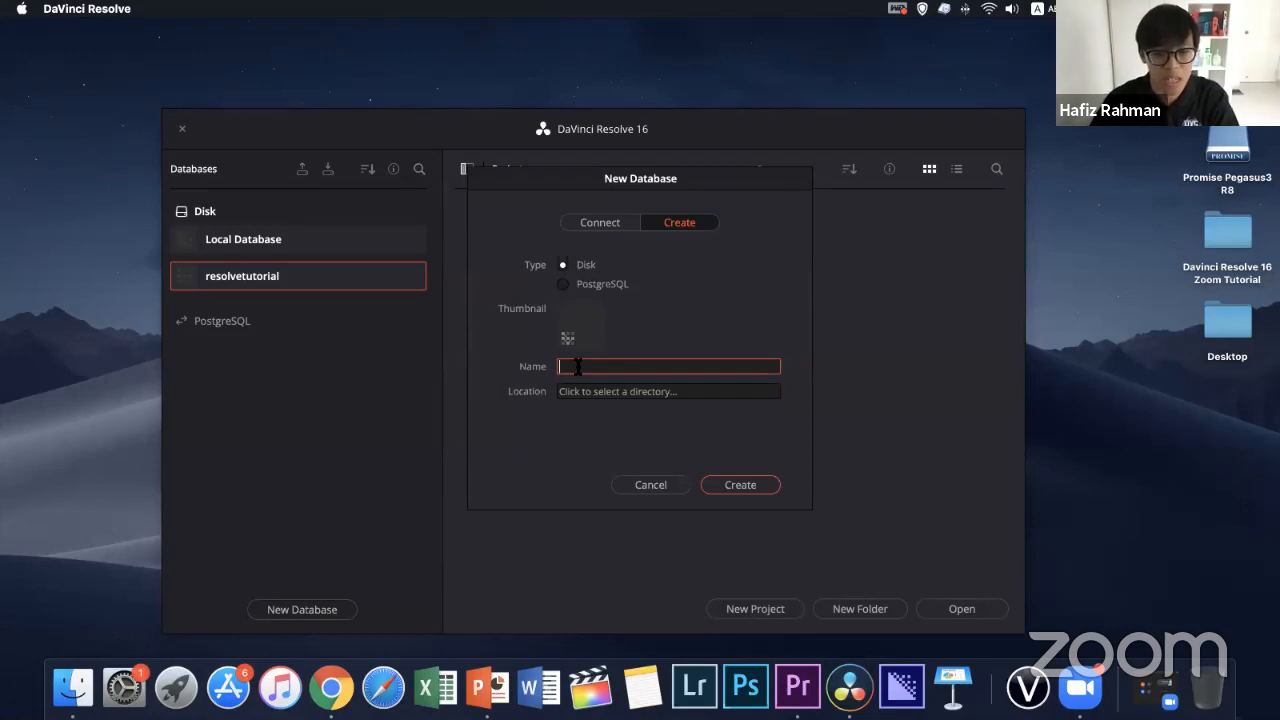
left_click(650, 484)
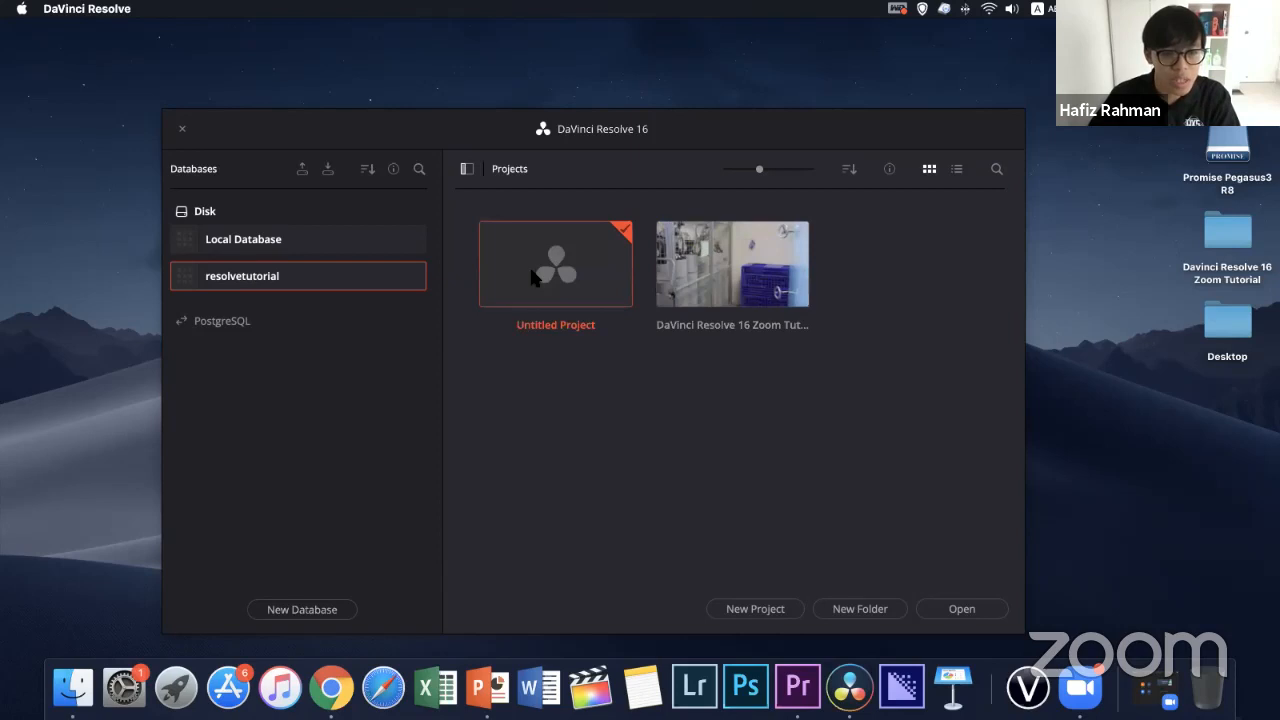
Open the Davinci Resolve 16 Zoom Tutorial folder on the desktop and look over its CacheClip and Resolve Projects subfolders
double_click(1225, 222)
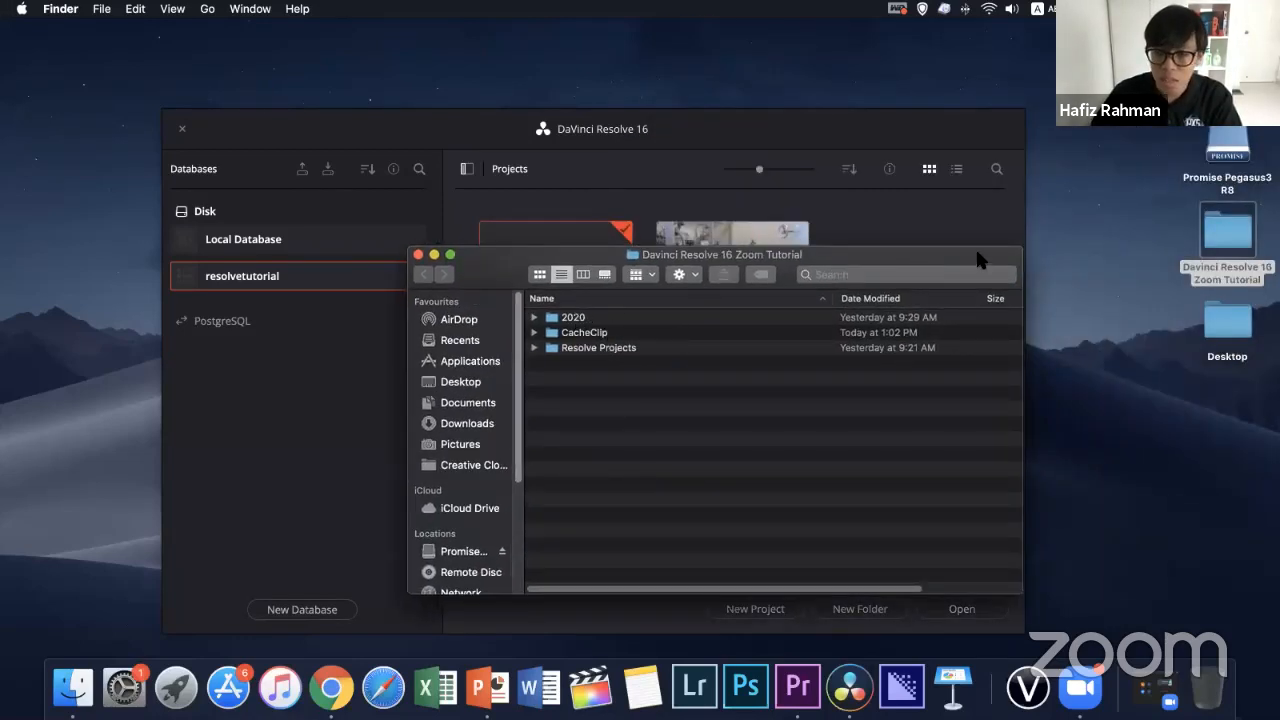
left_click(580, 336)
left_click(583, 349)
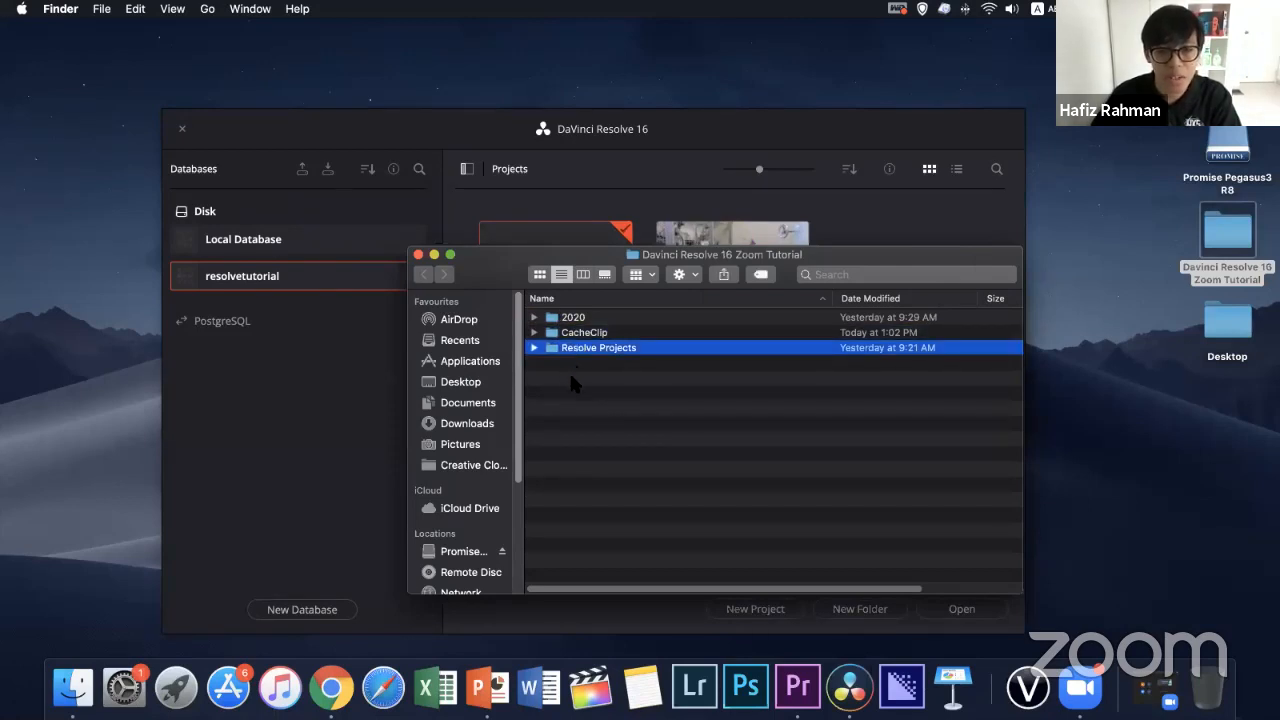
left_click(571, 377)
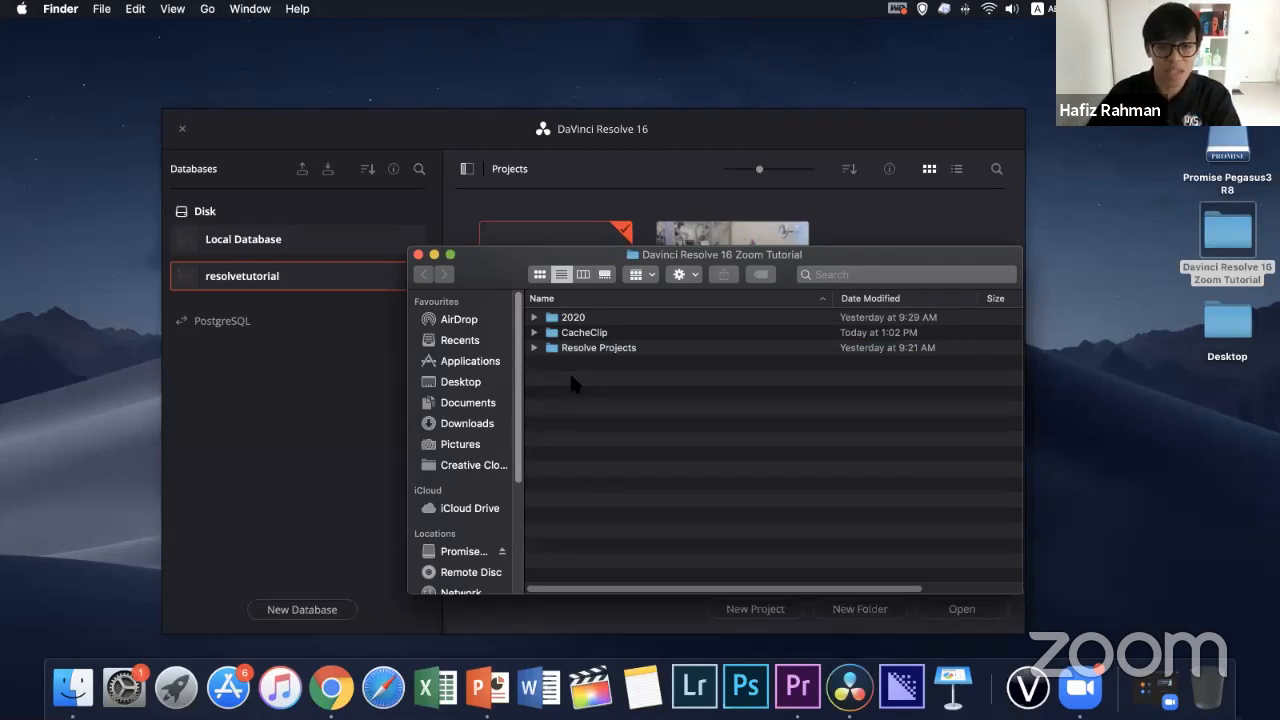
Expand the 2020 folder down to the tutorial's Footage folder and examine the contents of Music, Photos and Videos
left_click(534, 317)
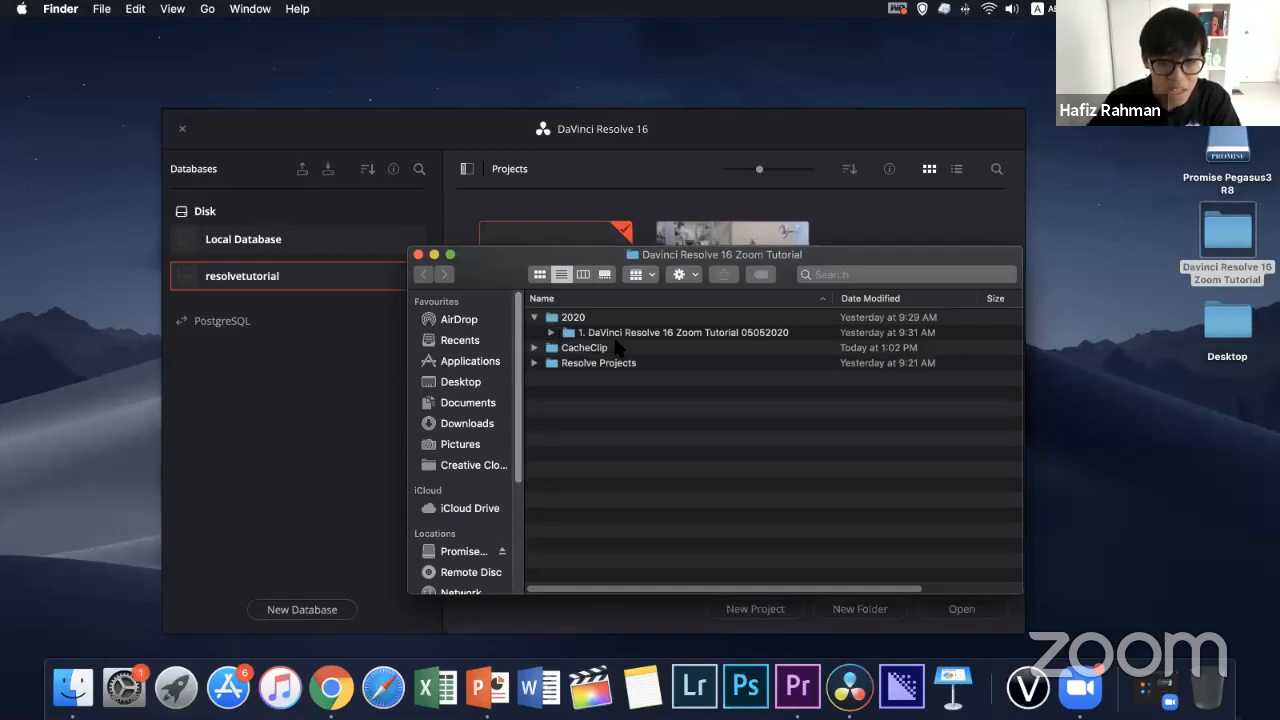
left_click(551, 333)
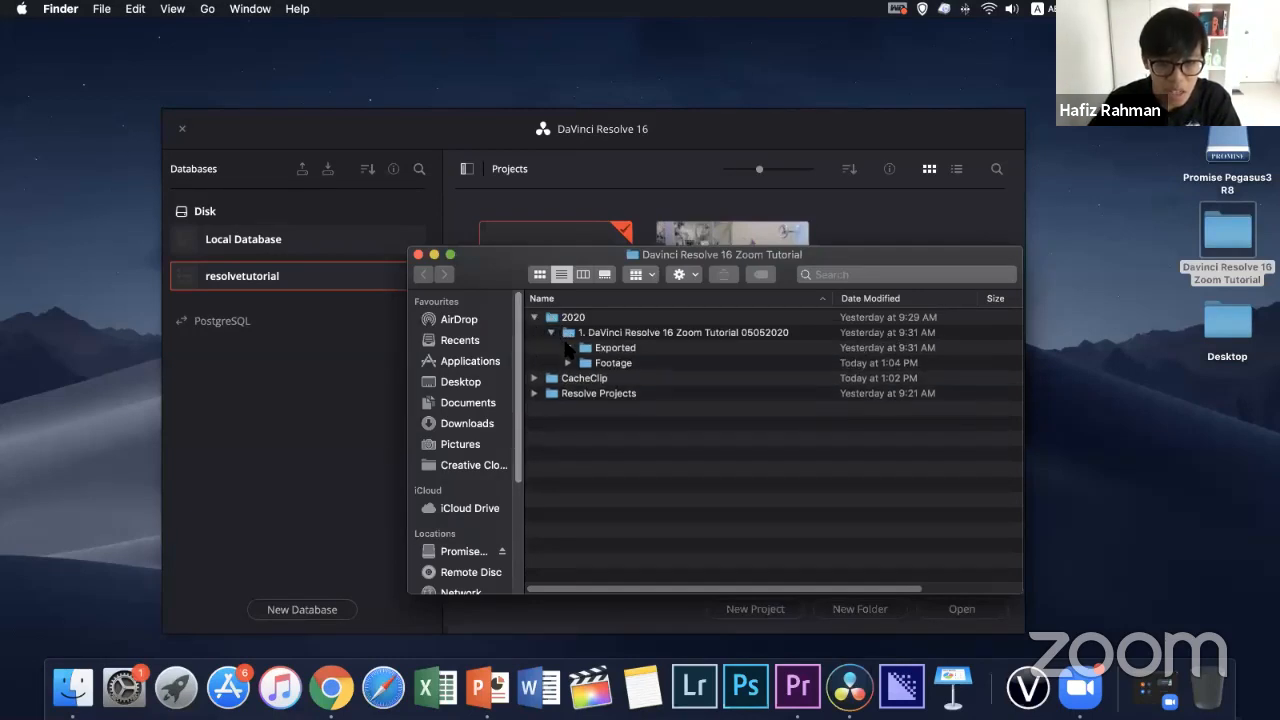
left_click(568, 363)
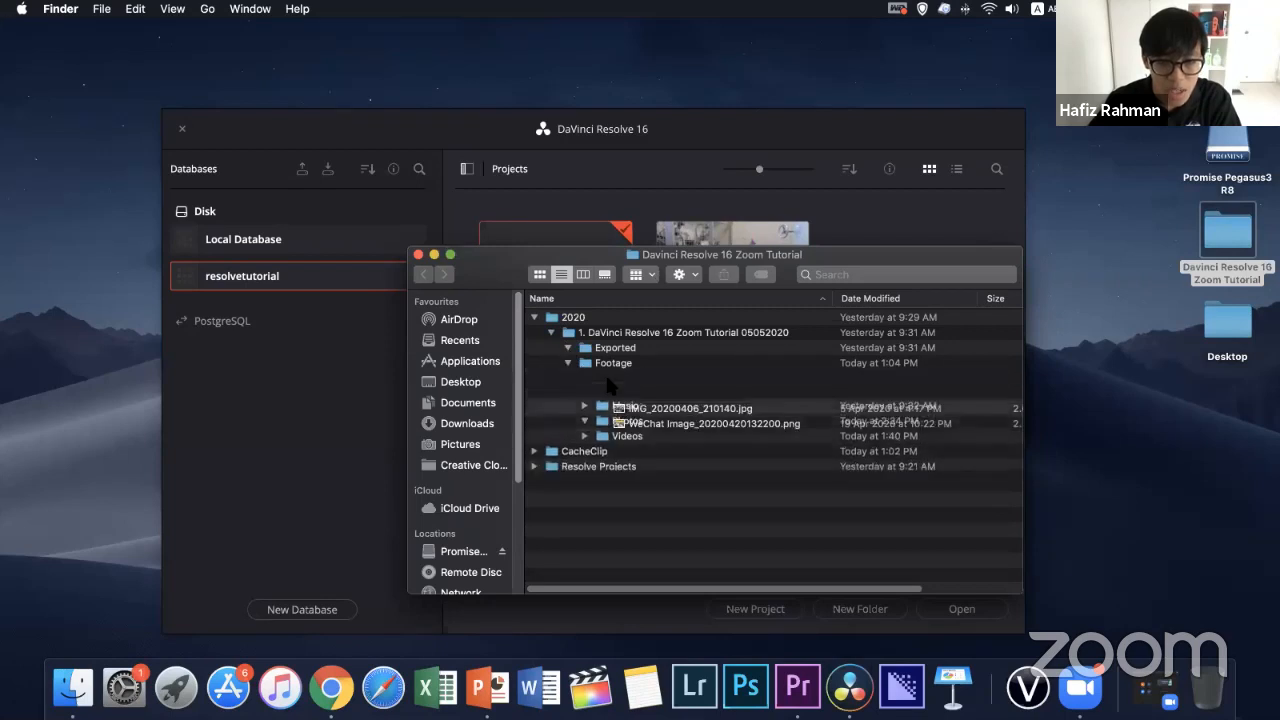
left_click(585, 393)
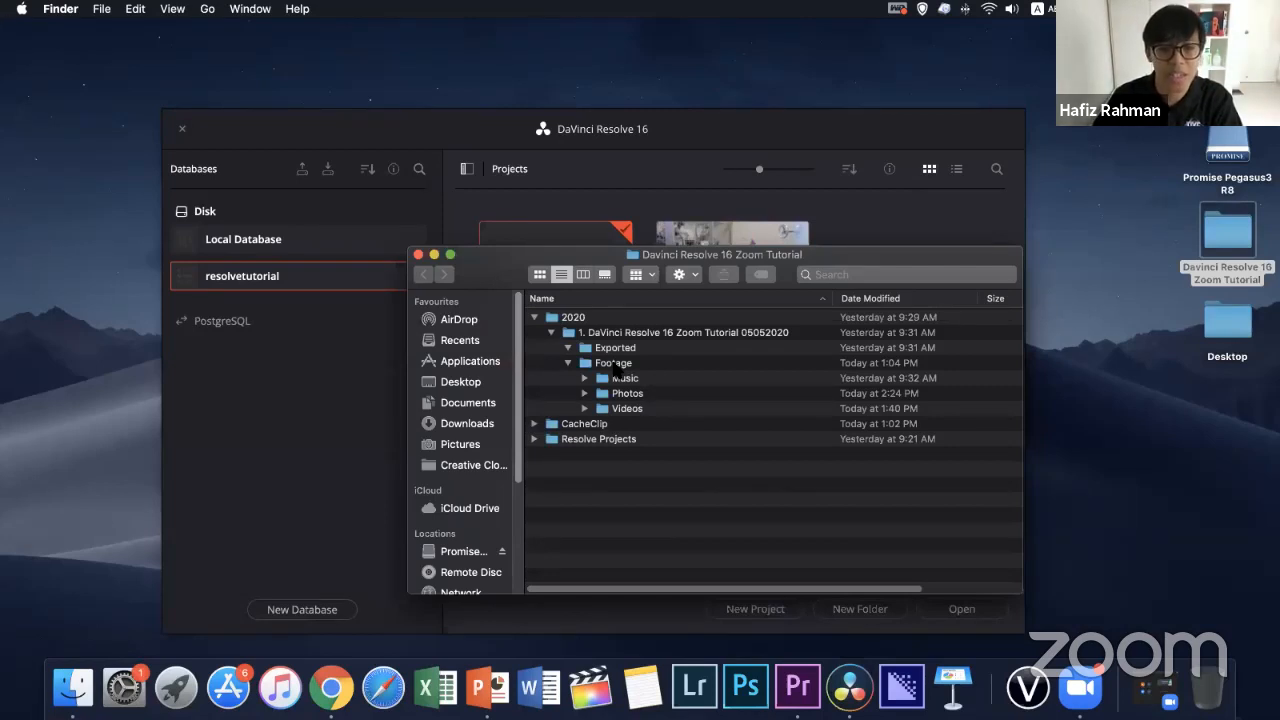
left_click(585, 408)
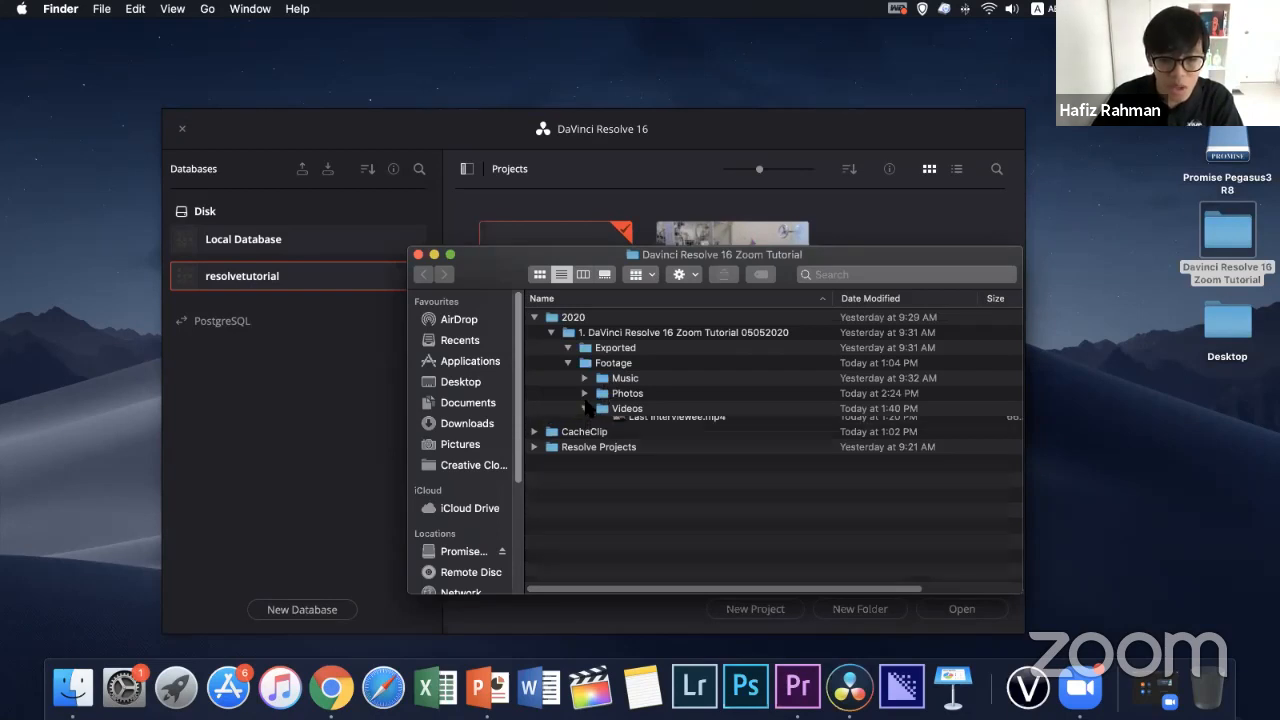
left_click(585, 394)
left_click(586, 378)
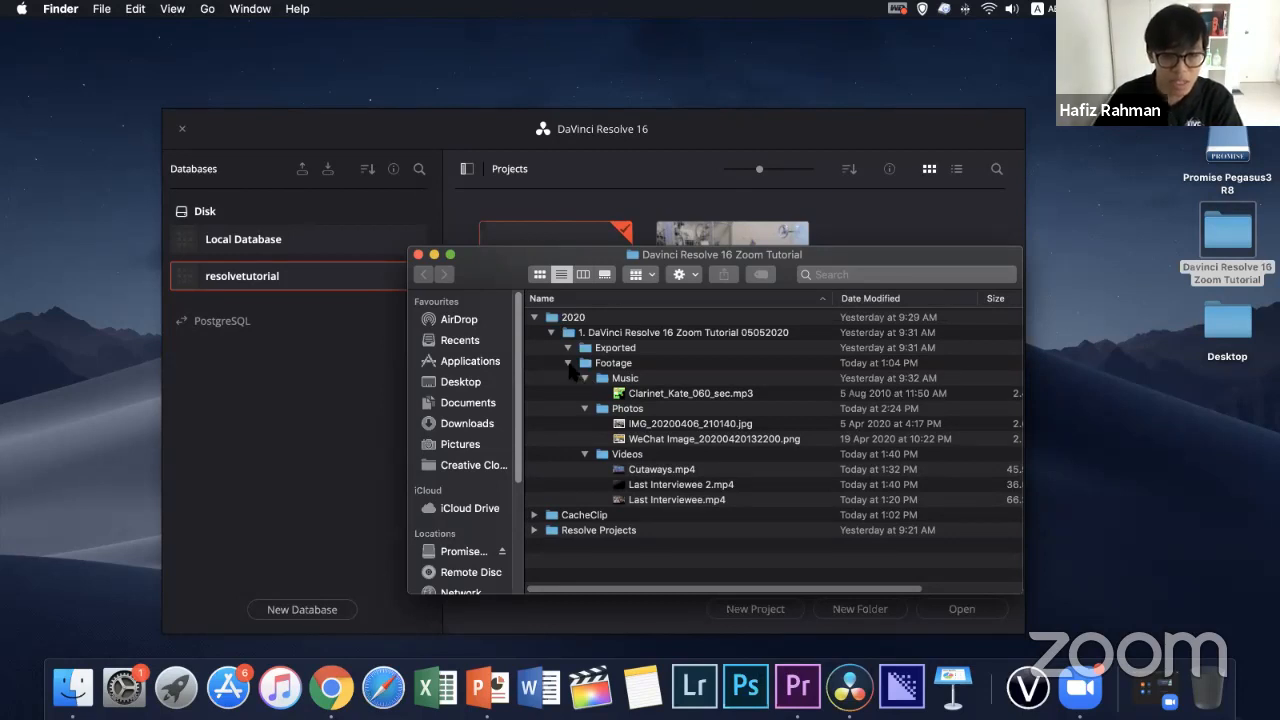
Collapse the Footage, tutorial and 2020 folders and close the Finder window
left_click(568, 363)
left_click(551, 332)
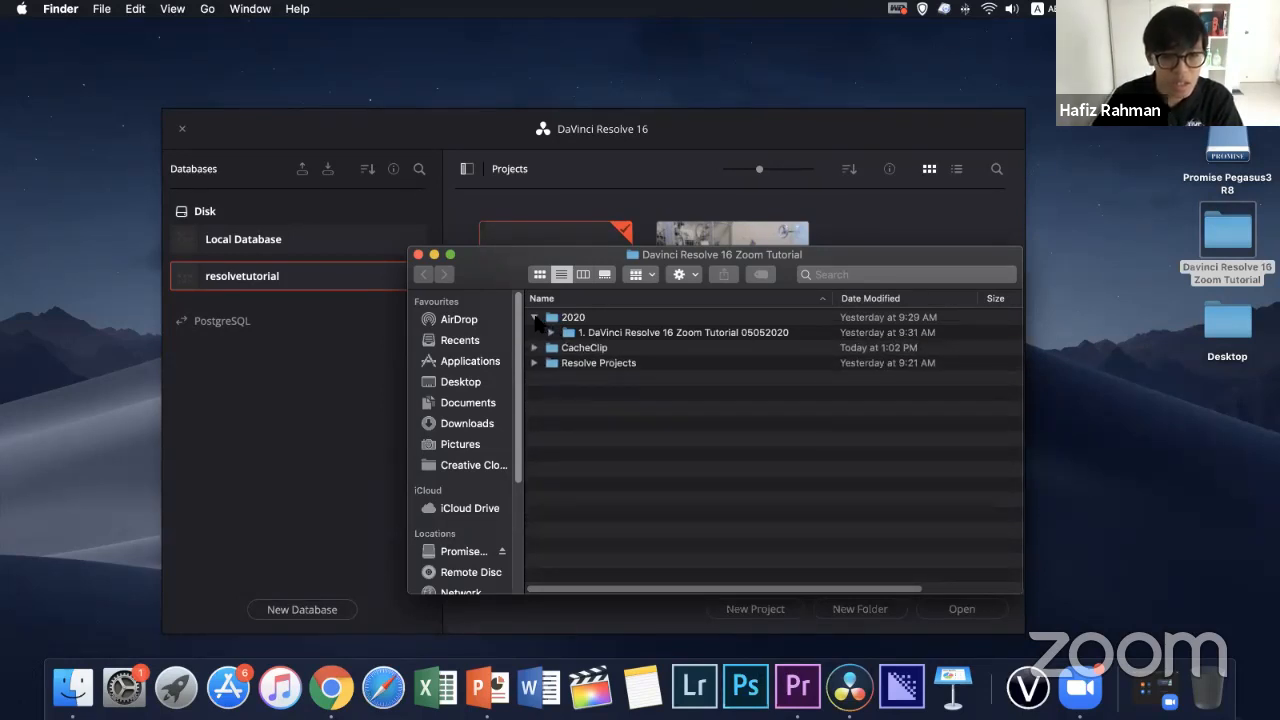
left_click(535, 318)
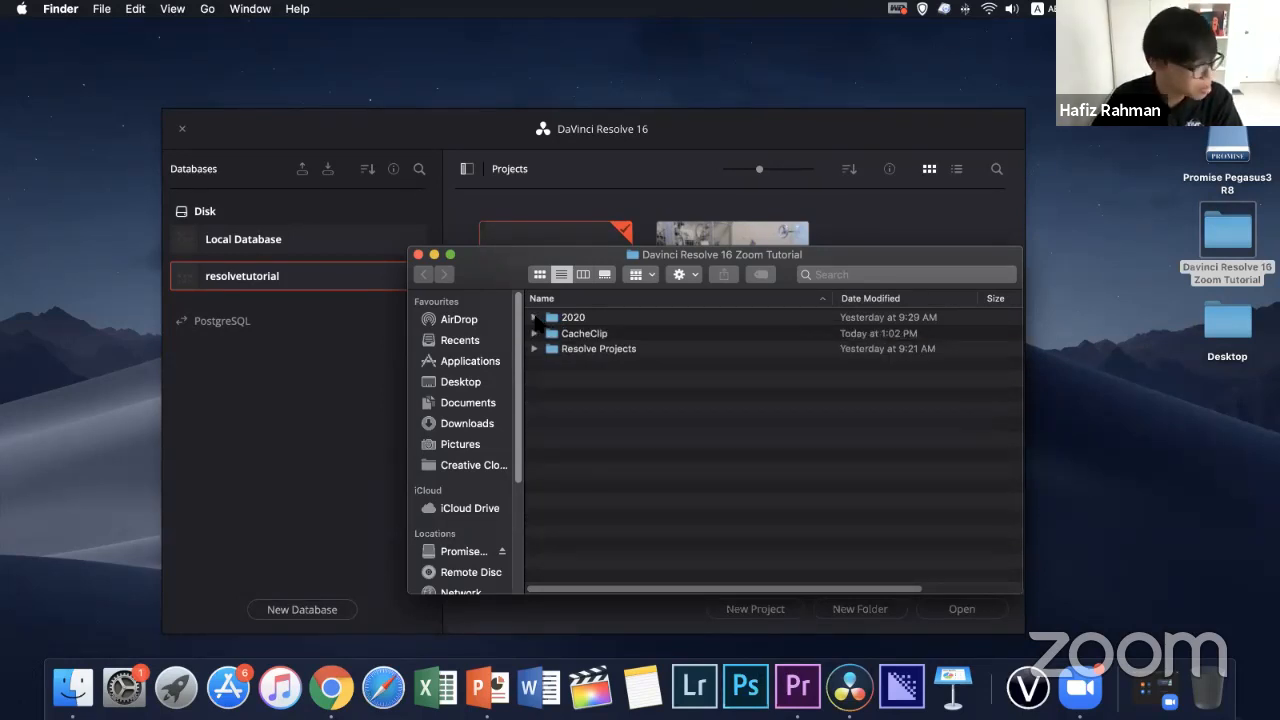
left_click(418, 254)
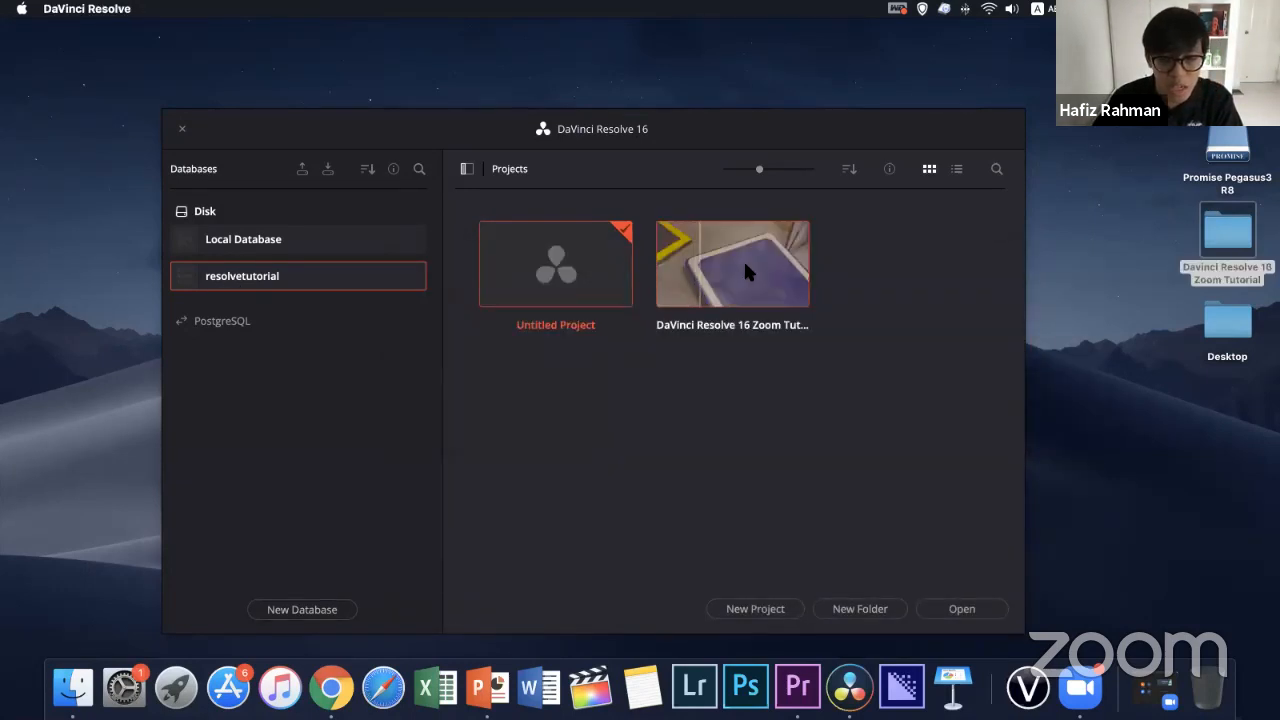
Save the untitled project as "Davinci 05052020" and dismiss the path permission warnings
right_click(571, 288)
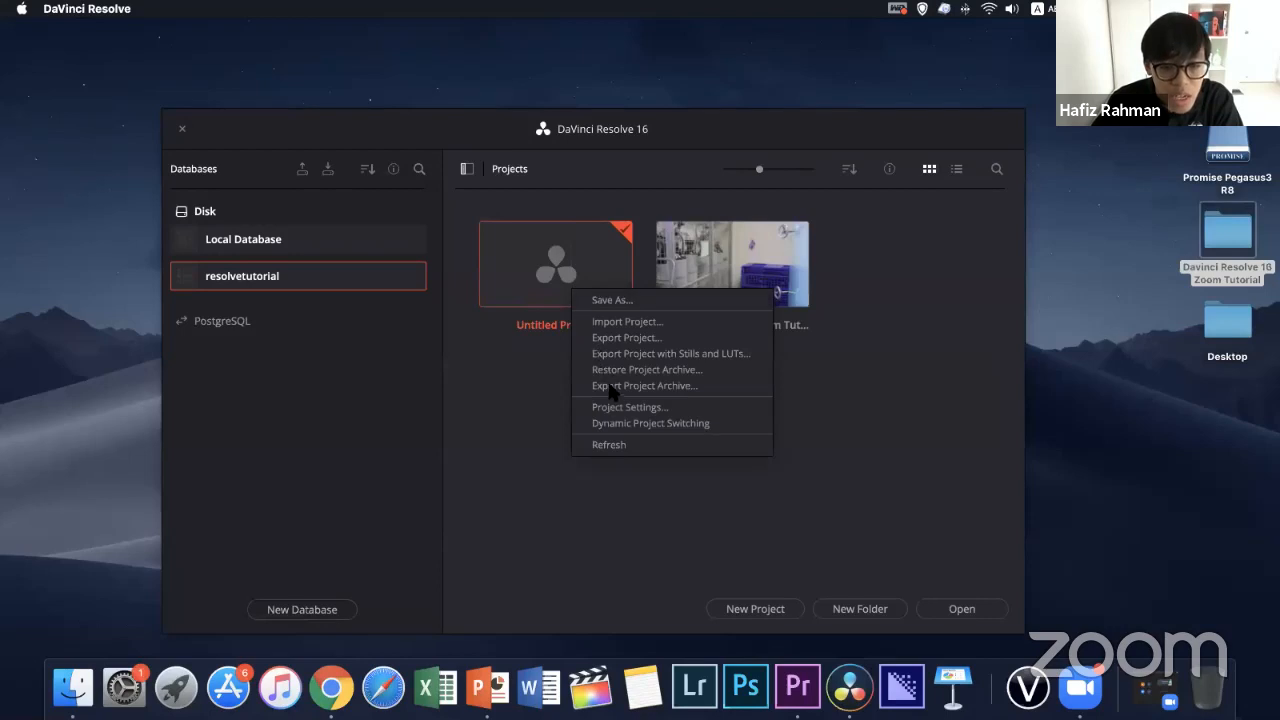
left_click(610, 300)
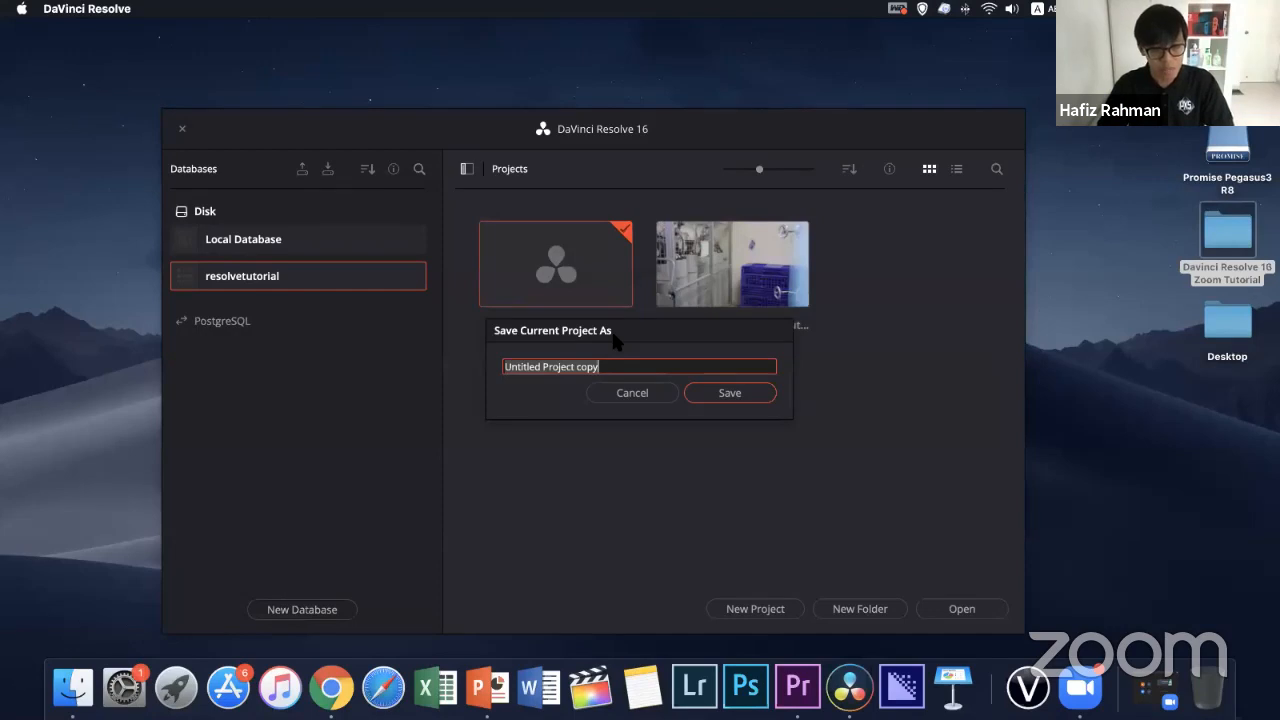
type("D")
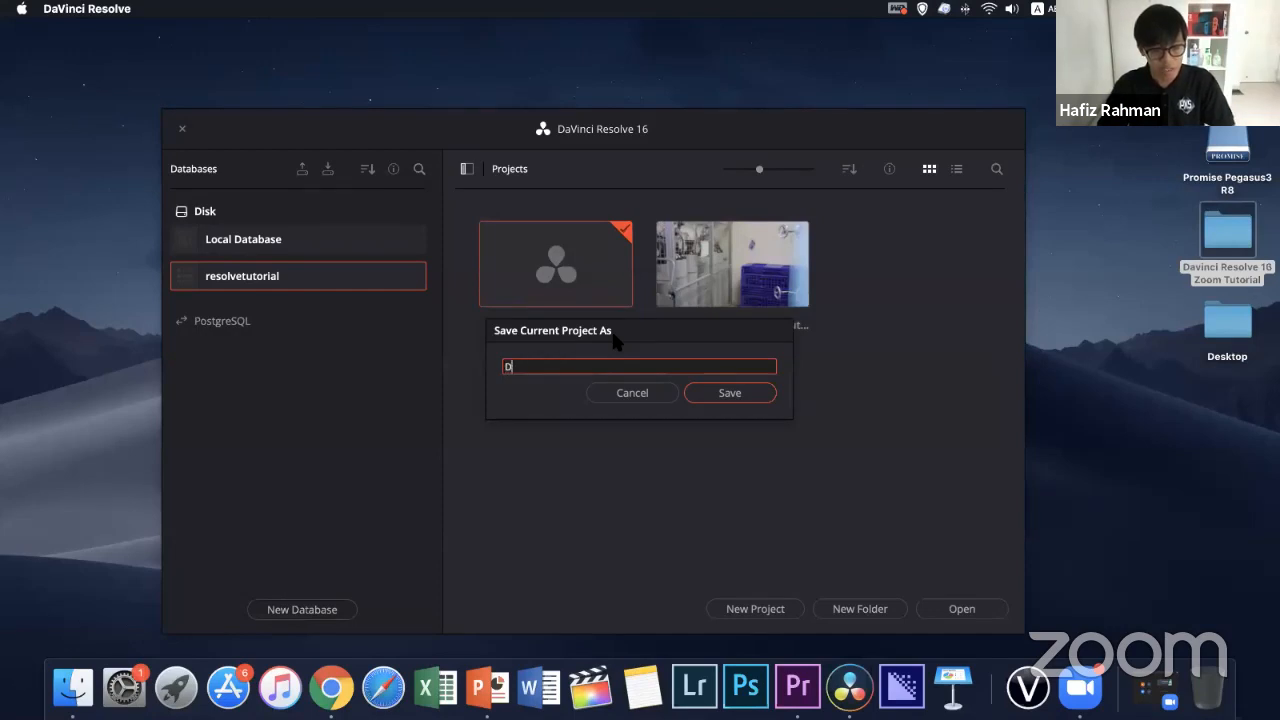
type("avinci")
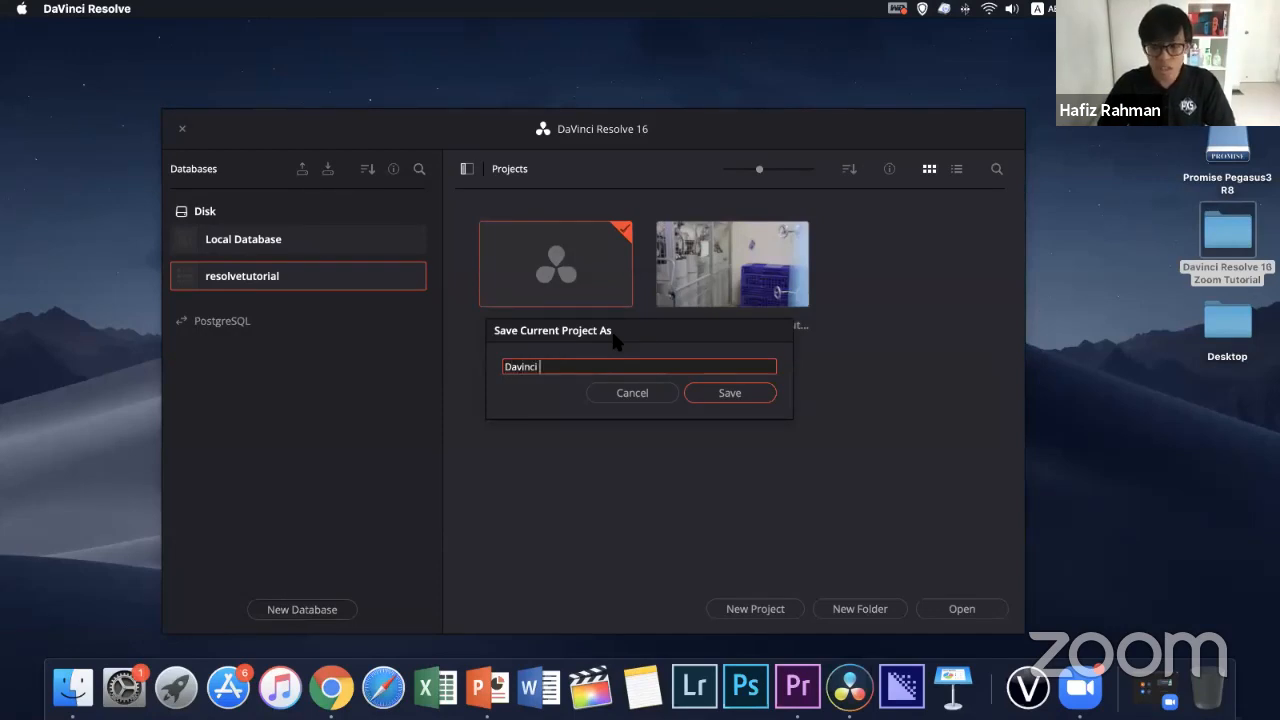
type(" 05052020")
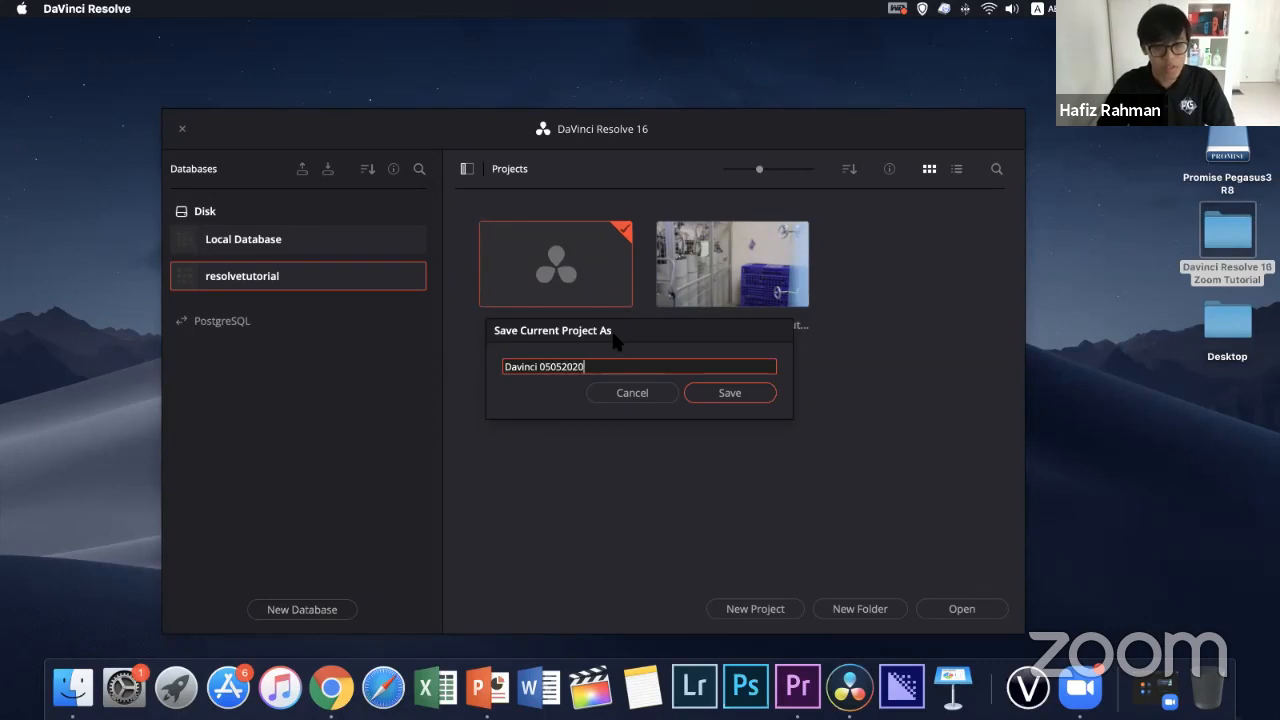
left_click(696, 397)
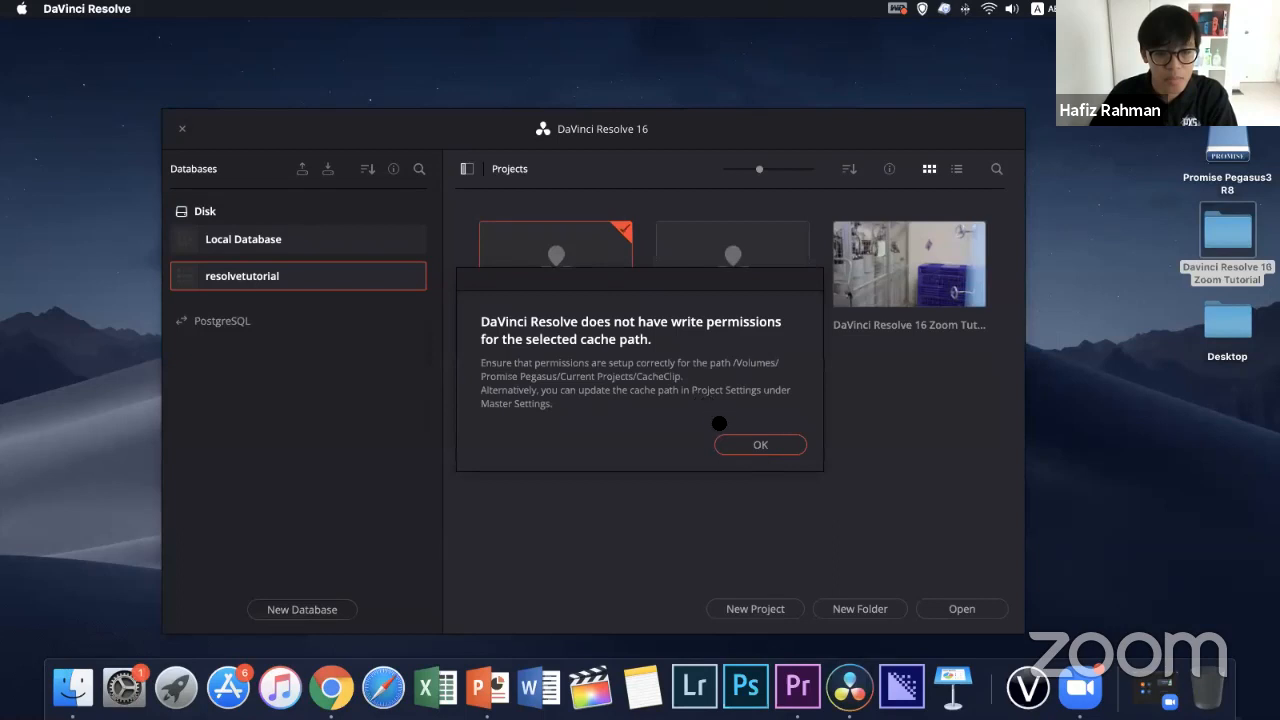
left_click(735, 445)
left_click(733, 445)
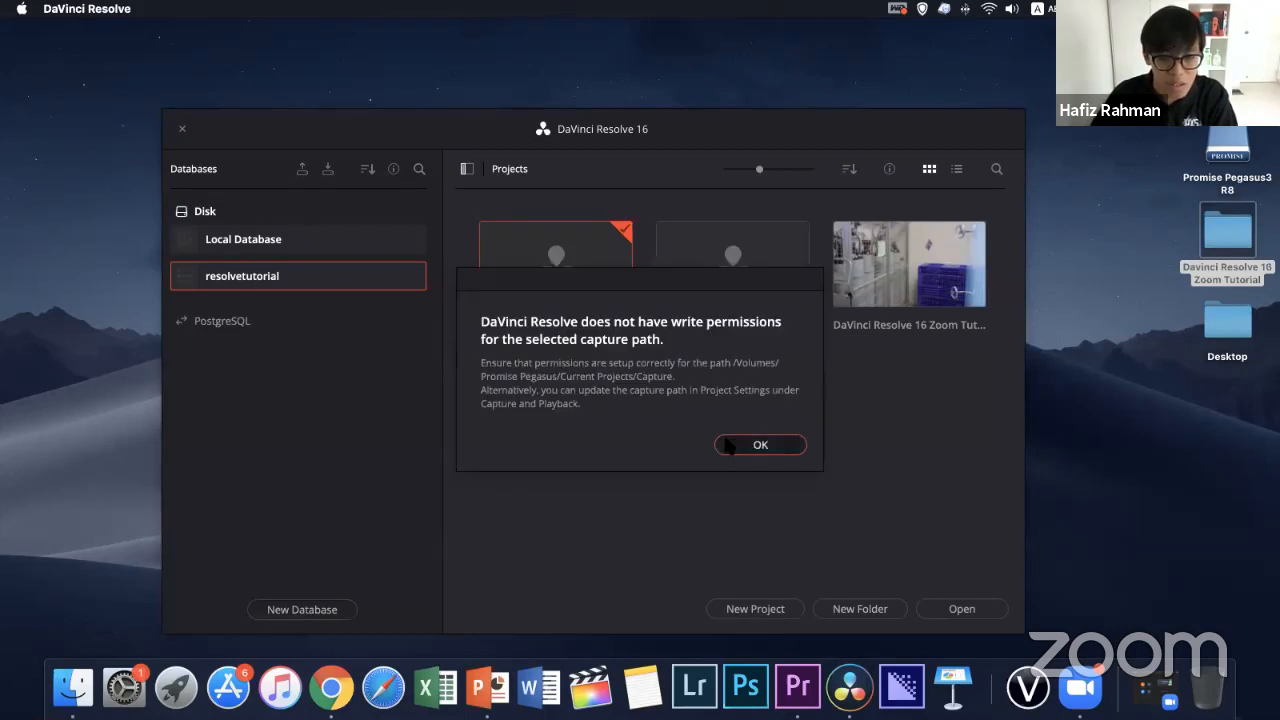
left_click(728, 445)
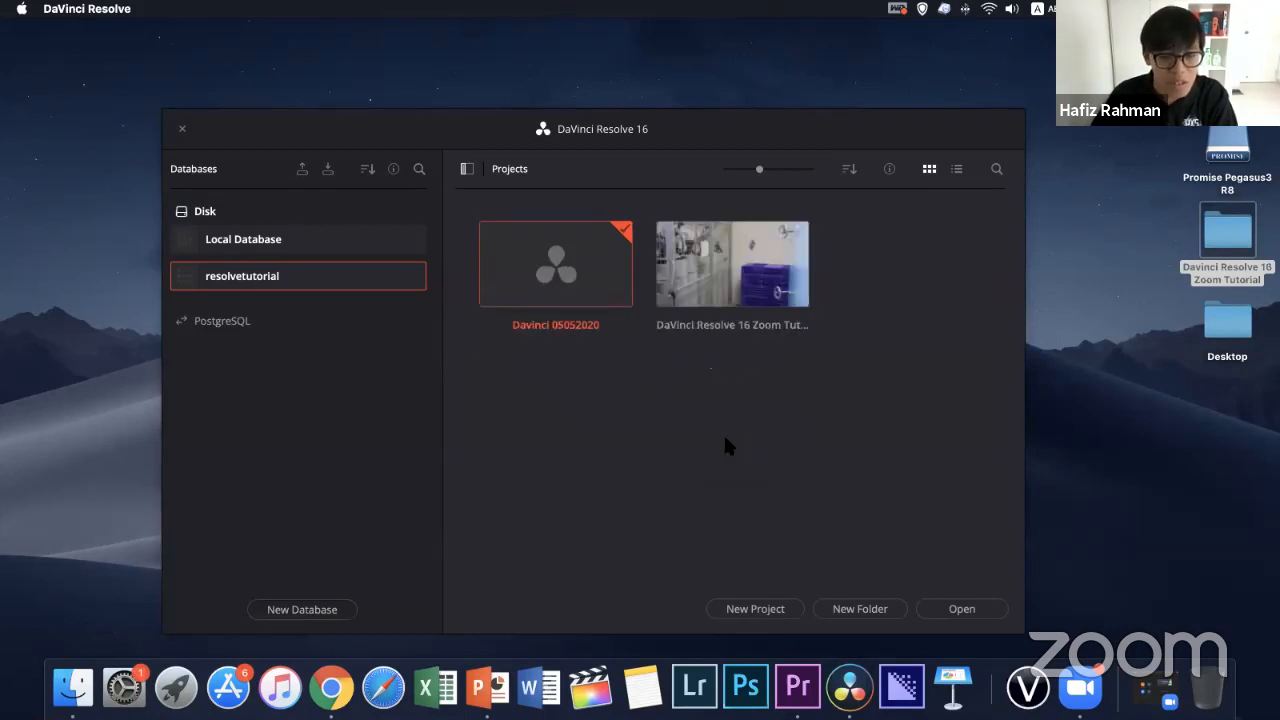
Open the Davinci 05052020 project, switch to Finder and browse the desktop tutorial folder through 2020 to its Footage folder
double_click(537, 262)
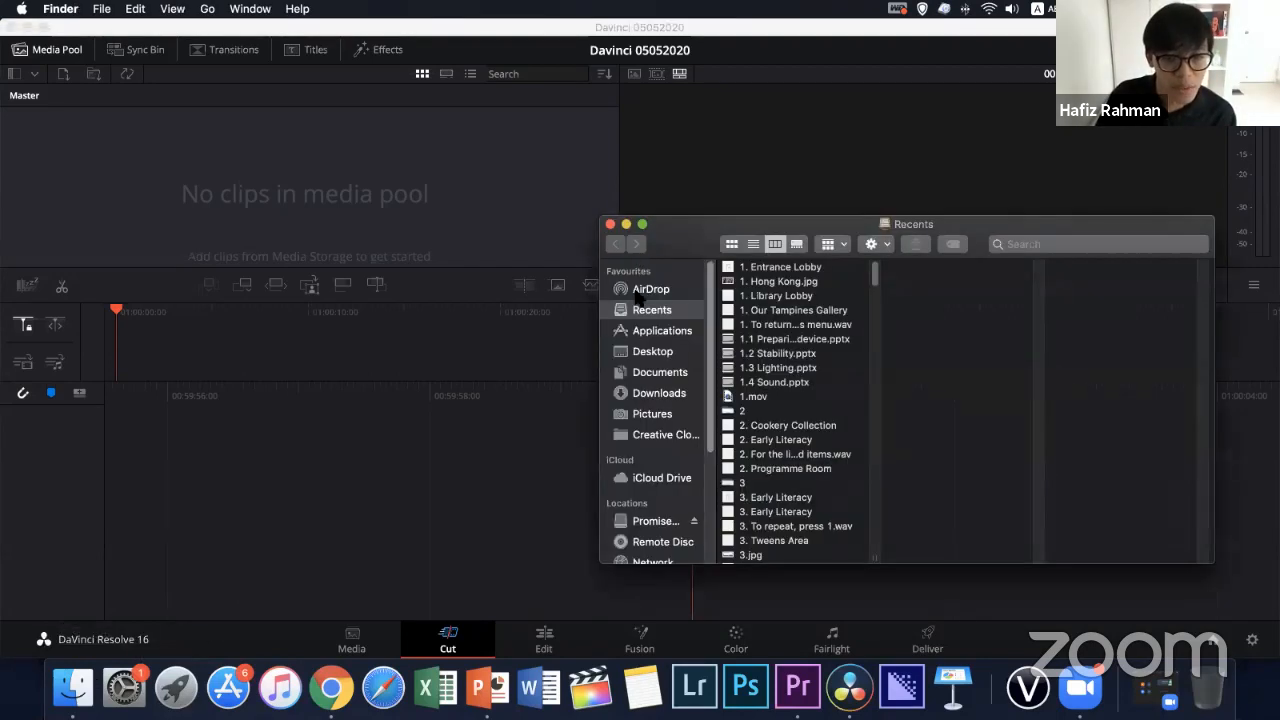
left_click(645, 351)
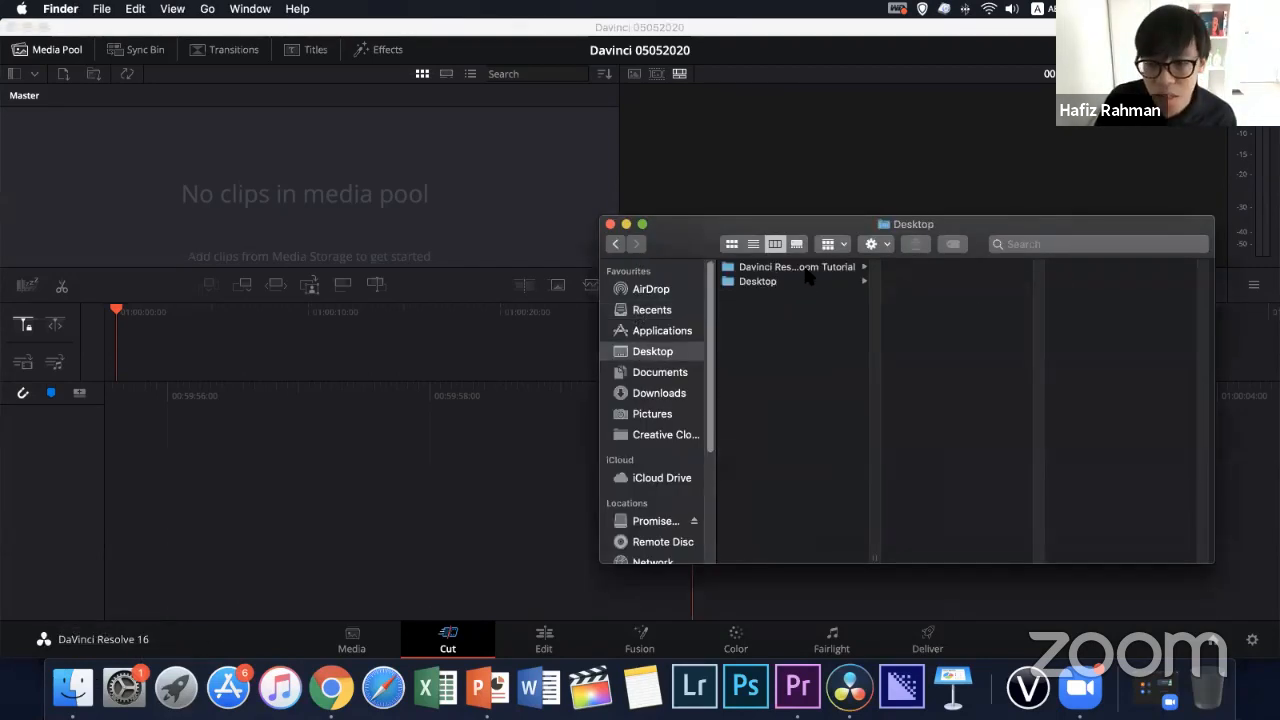
left_click(808, 268)
left_click(1000, 267)
left_click(1100, 268)
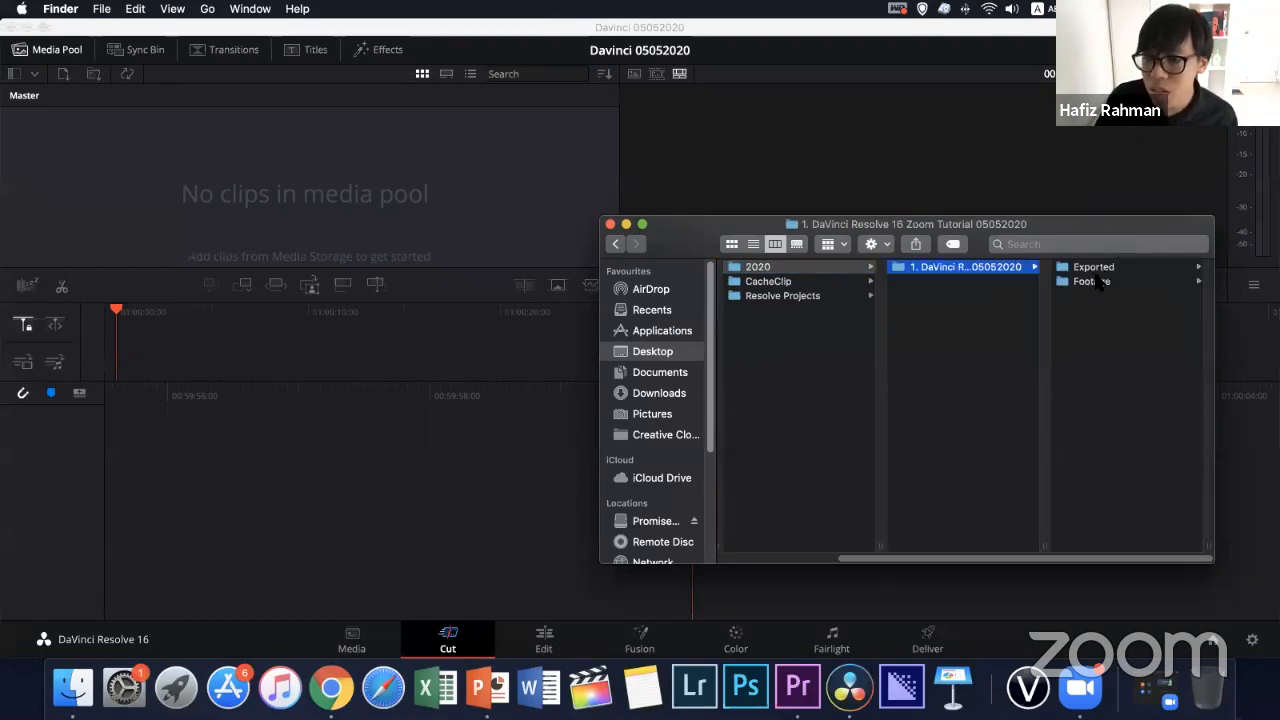
left_click(1082, 281)
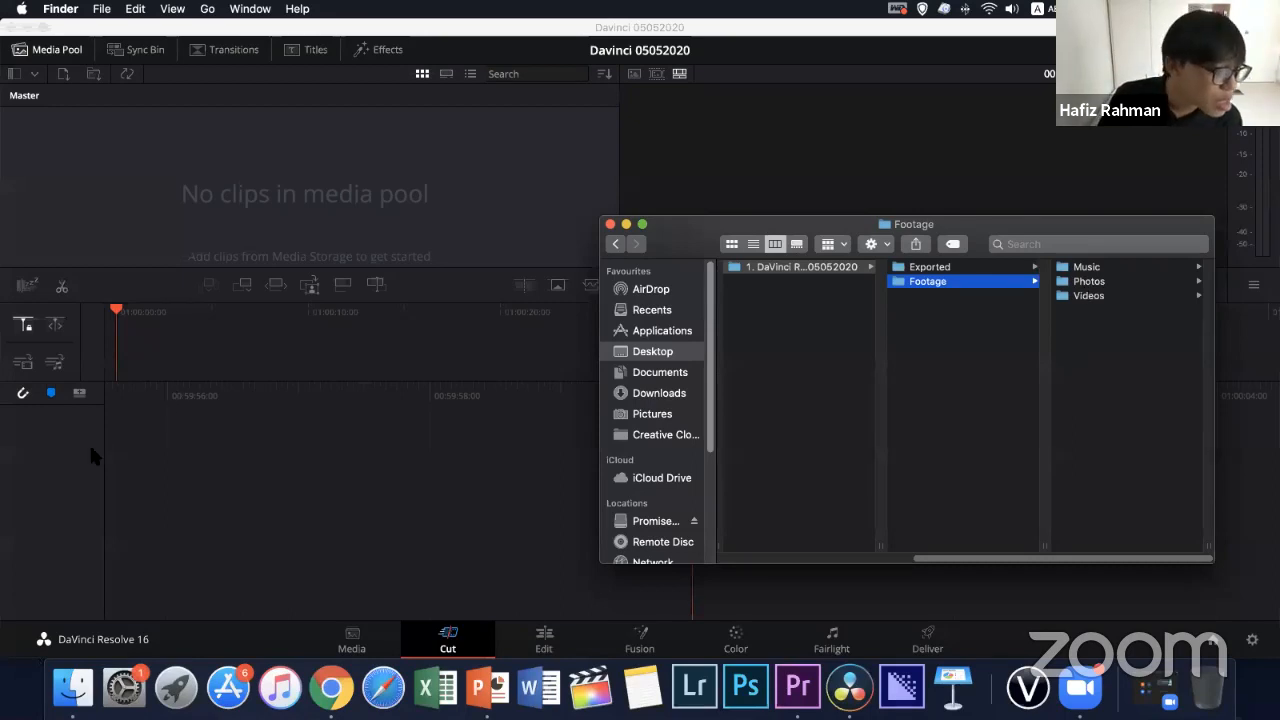
Look over the project's Import File options and return to the Footage folder in Finder
left_click(383, 466)
left_click(74, 690)
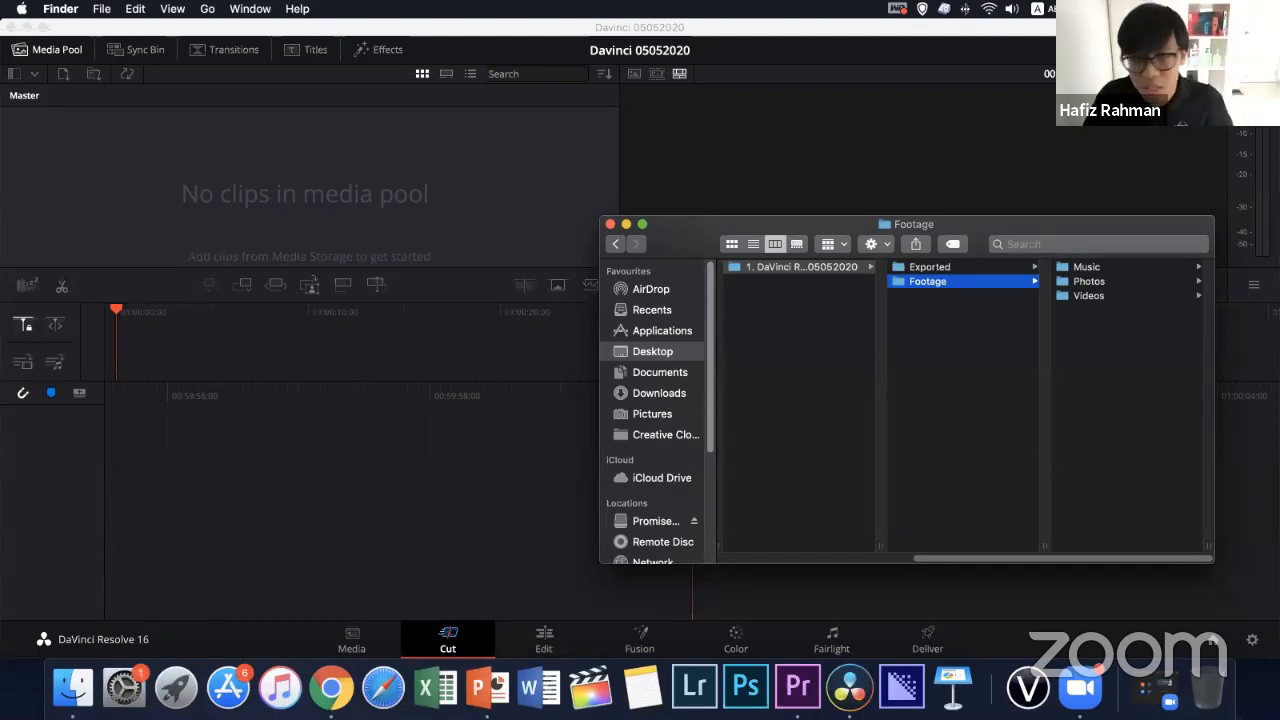
left_click(45, 488)
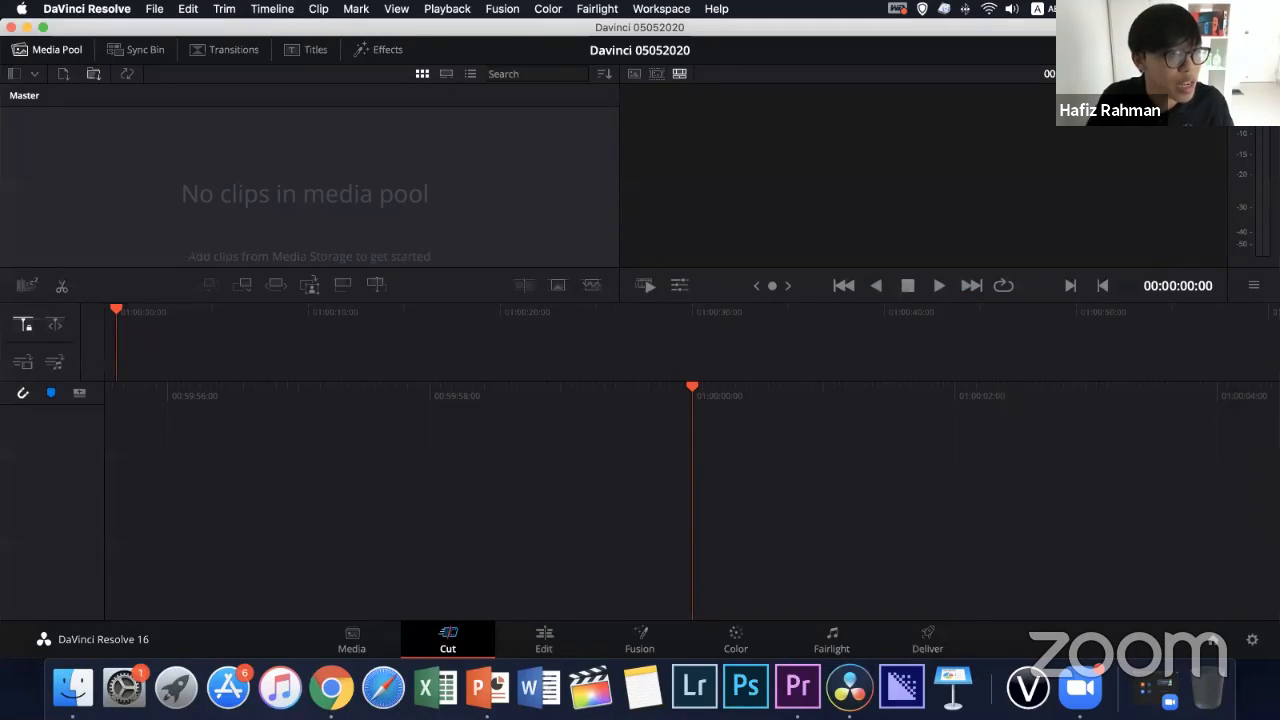
left_click(154, 8)
mouse_move(214, 164)
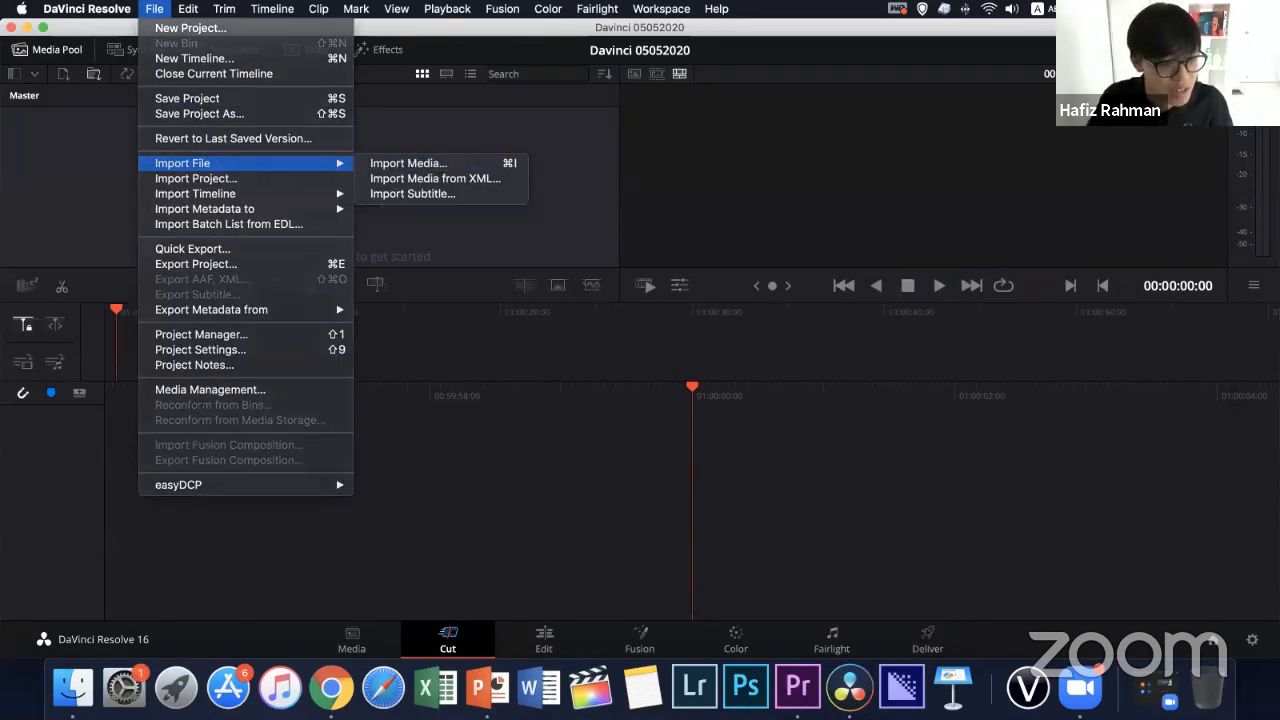
left_click(73, 687)
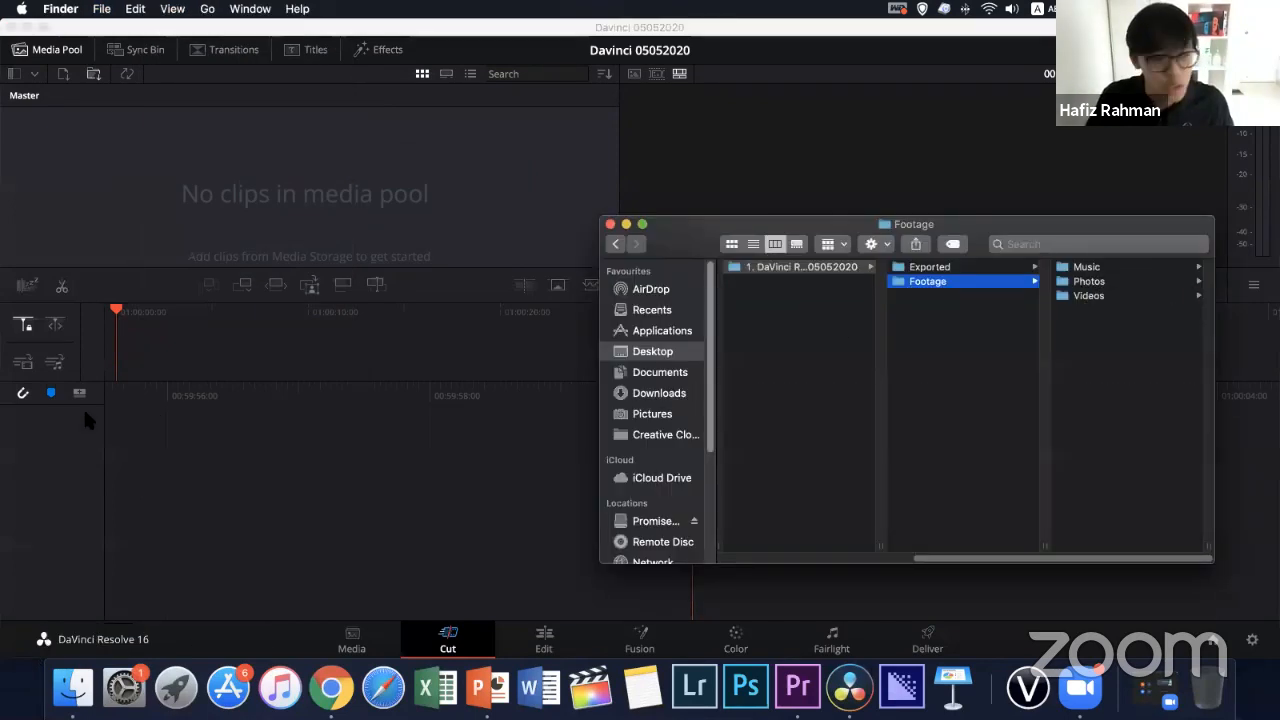
Import the Music, Photos and Videos folders from Footage into the project's media pool
left_click(1086, 267)
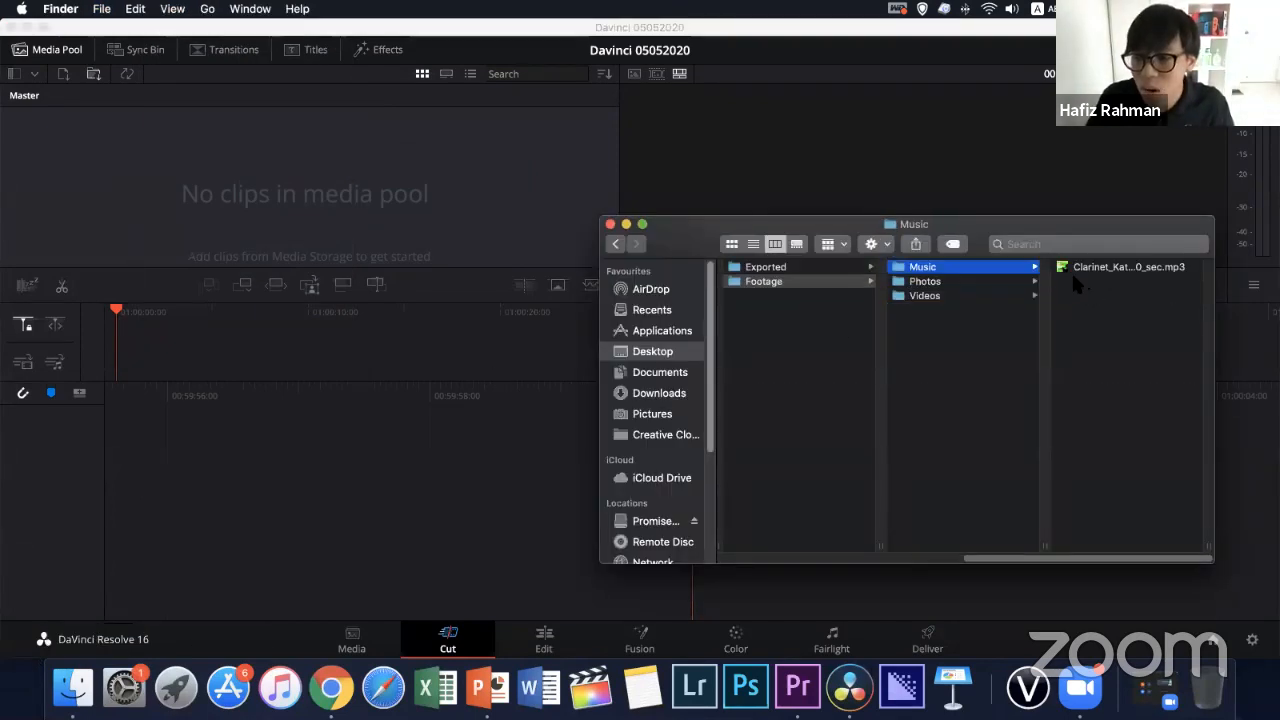
left_click(1003, 283, "super")
left_click(985, 295, "super")
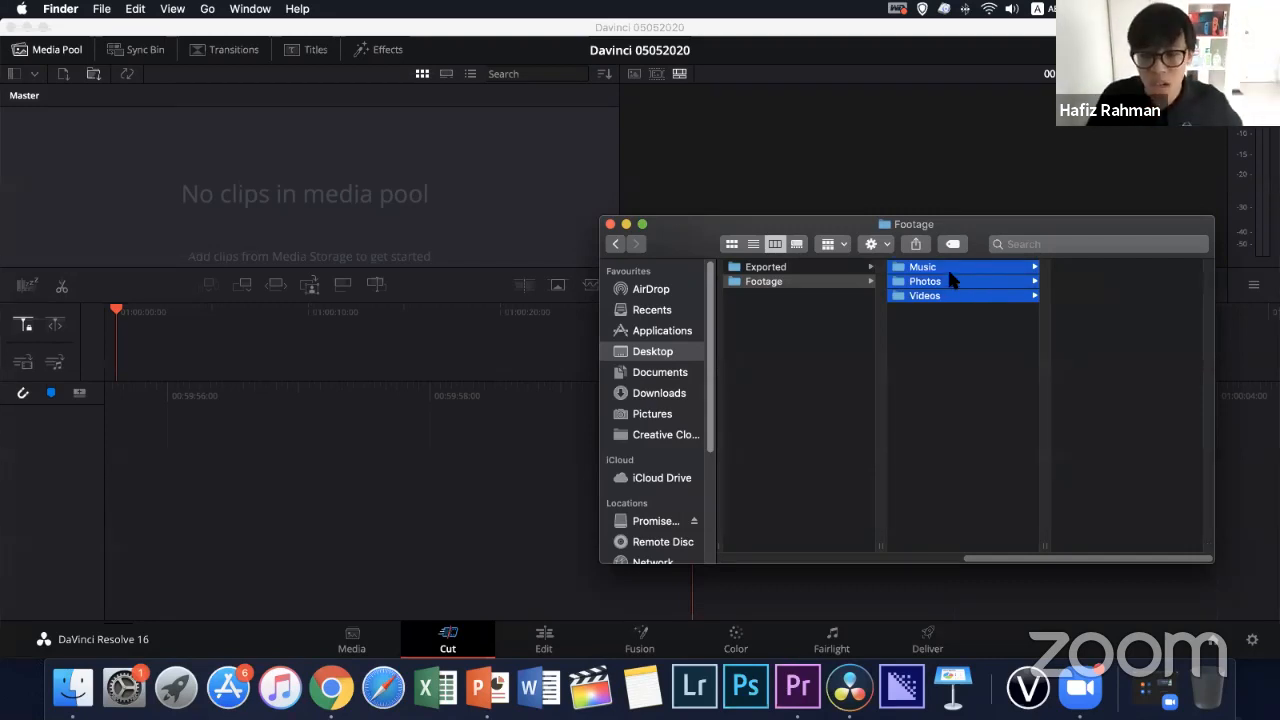
left_click_drag(966, 268, 216, 448)
left_click_drag(61, 490, 65, 457)
left_click_drag(968, 288, 658, 392)
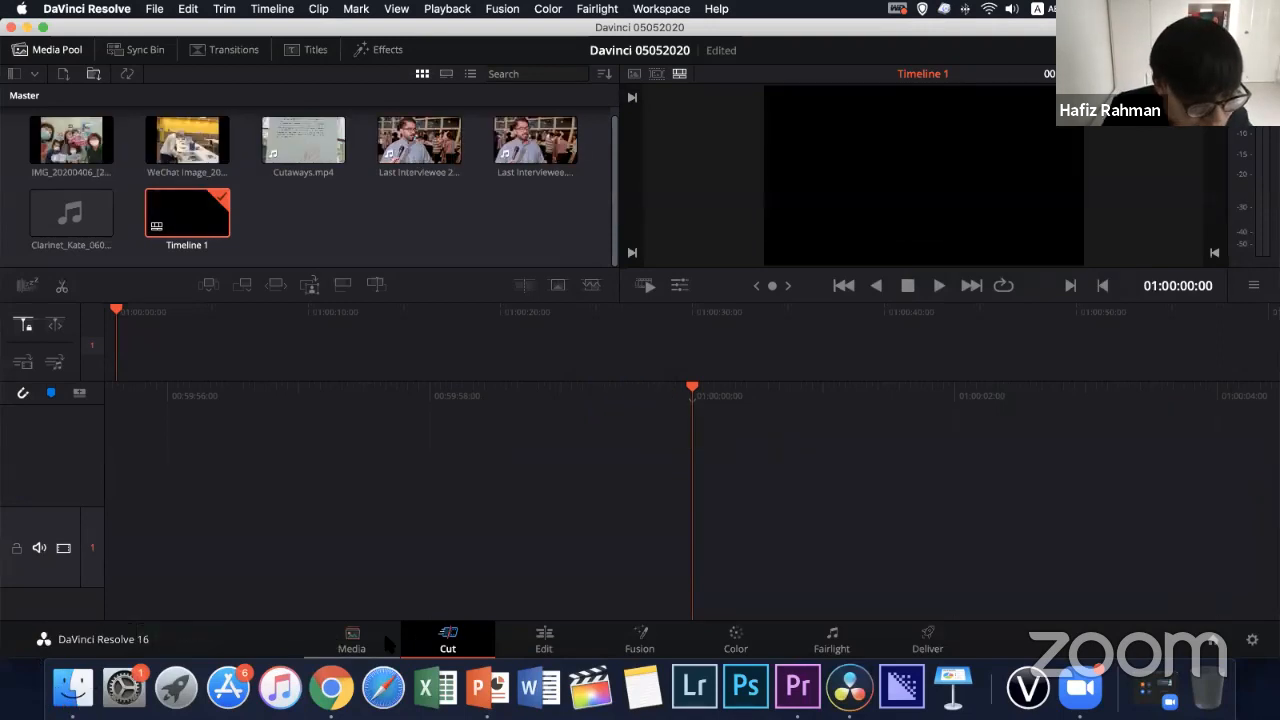
On the Media page, add the Music, Photos and Videos folders from Finder as bins under the Power Bins Master
left_click(351, 640)
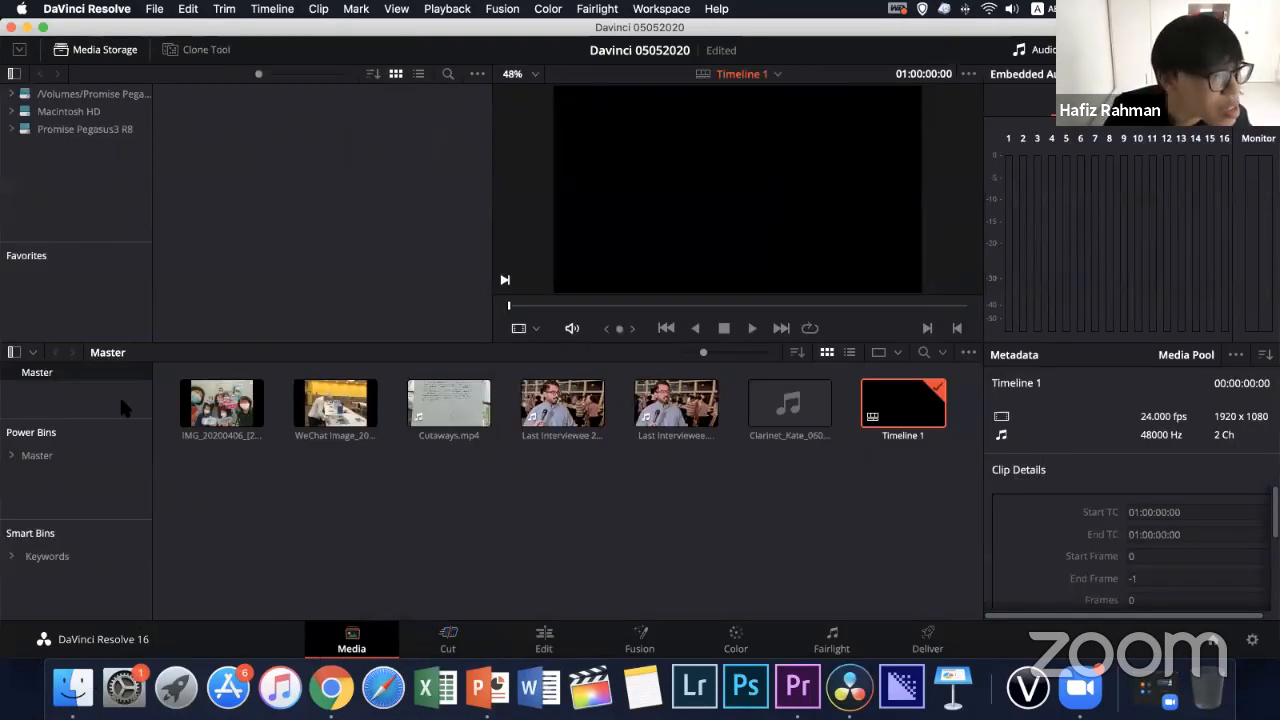
left_click(42, 455)
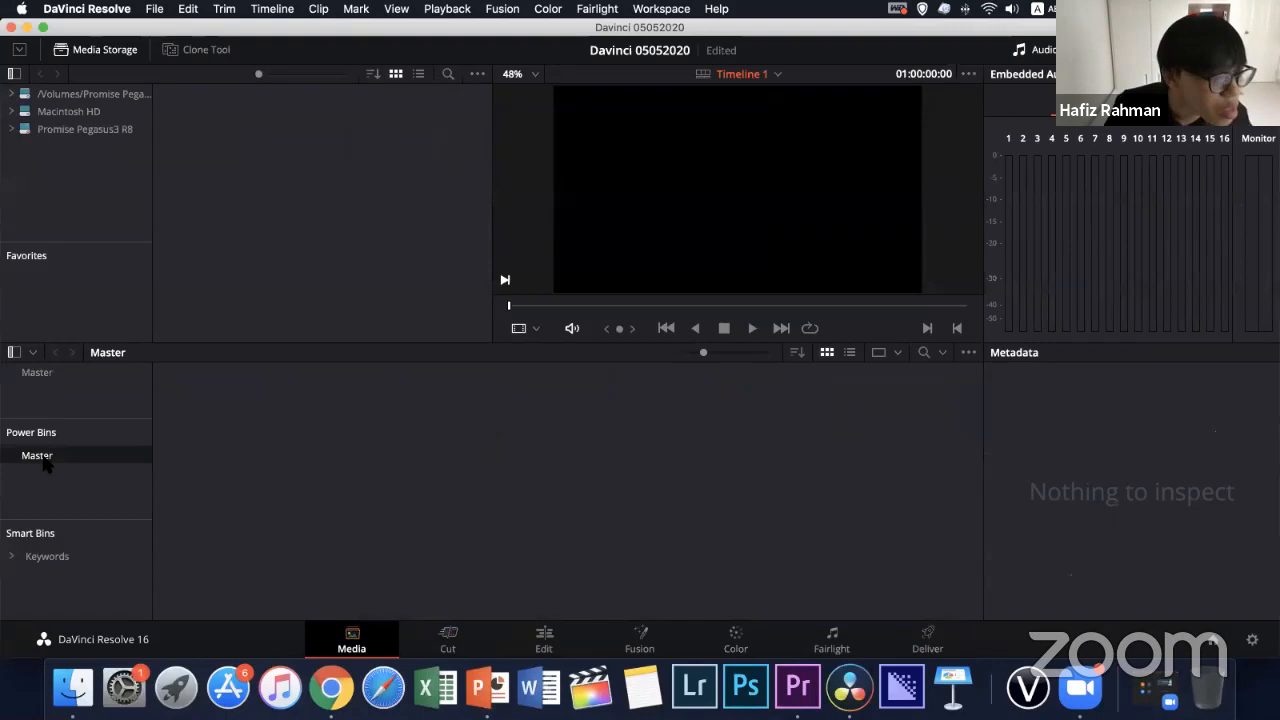
left_click(73, 687)
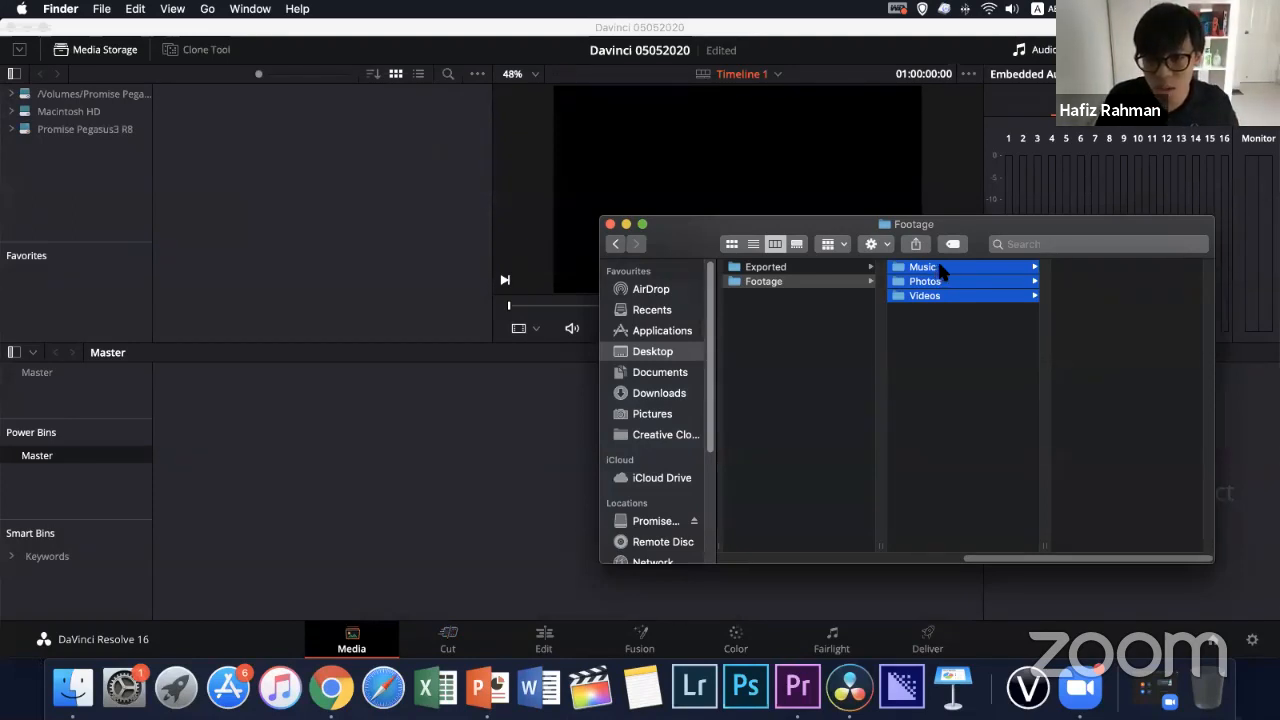
left_click_drag(920, 284, 43, 457)
left_click_drag(69, 367, 73, 458)
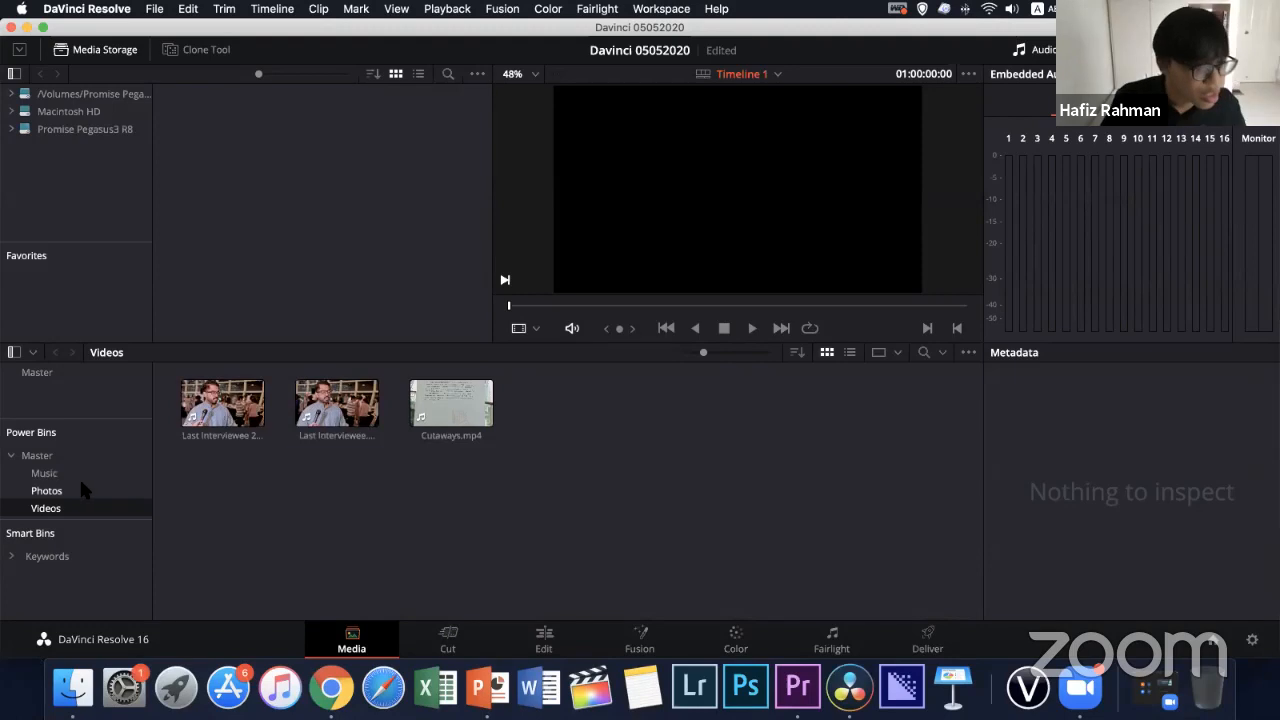
Examine the contents of the Music, Photos and Videos power bins and their parent Master bin
left_click(50, 488)
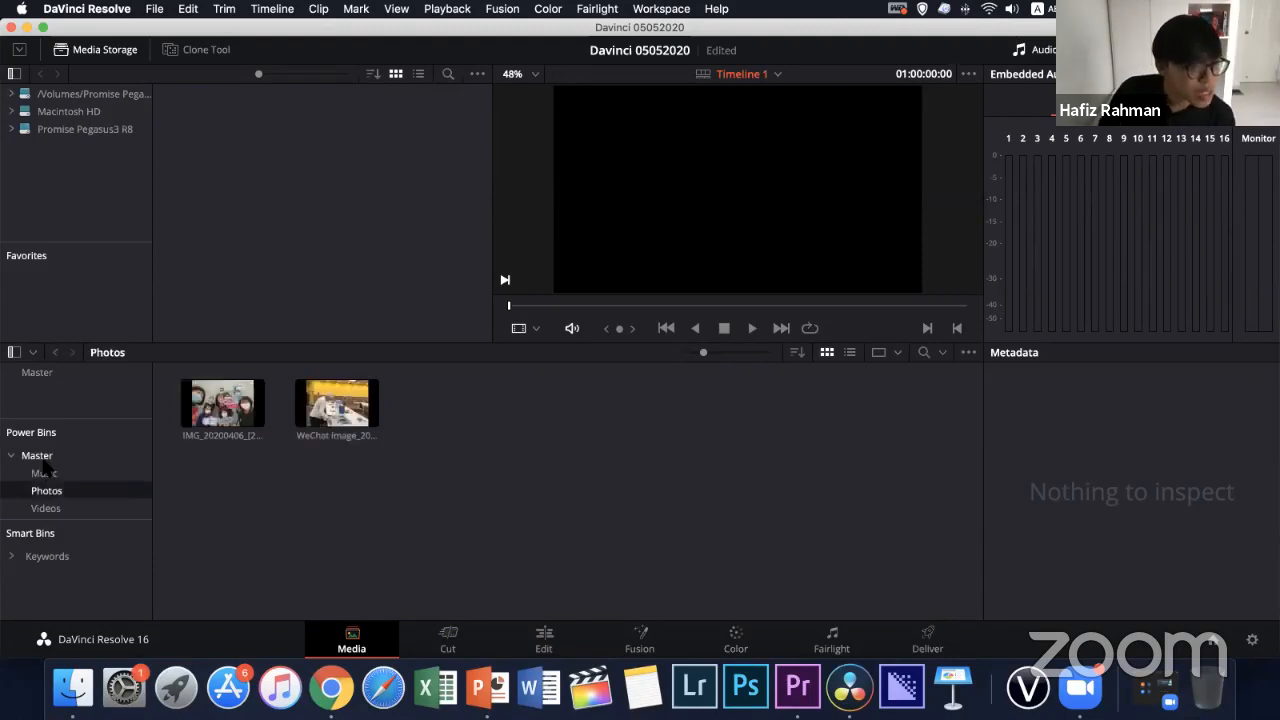
left_click(37, 457)
left_click(44, 473)
left_click(46, 490)
left_click(44, 473)
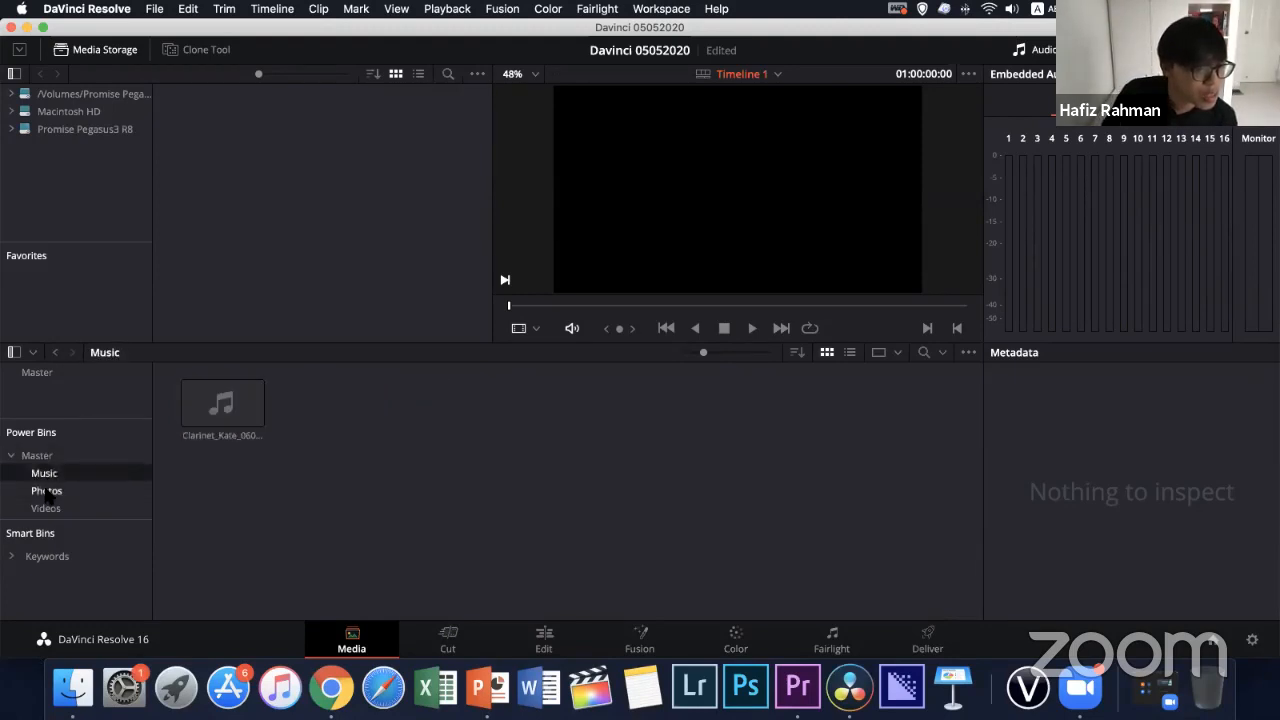
left_click(46, 490)
left_click(46, 508)
left_click(44, 473)
left_click(46, 490)
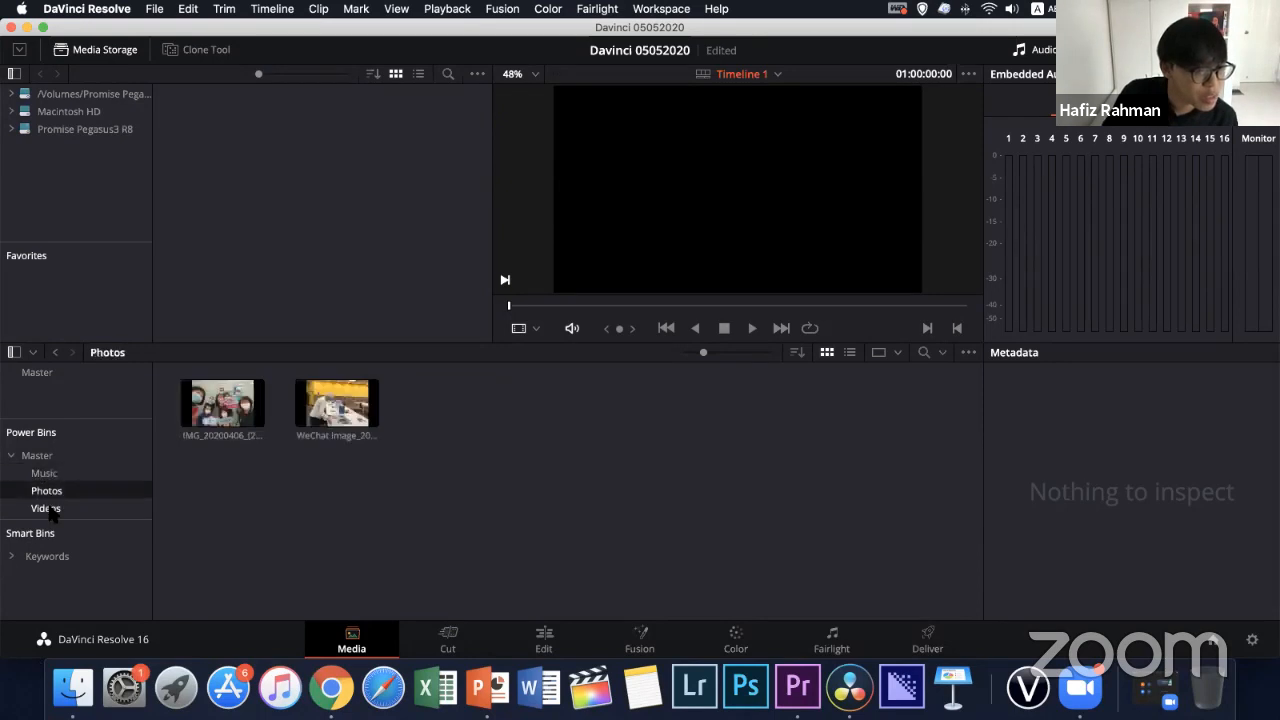
left_click(46, 508)
left_click(46, 490)
left_click(44, 473)
left_click(46, 508)
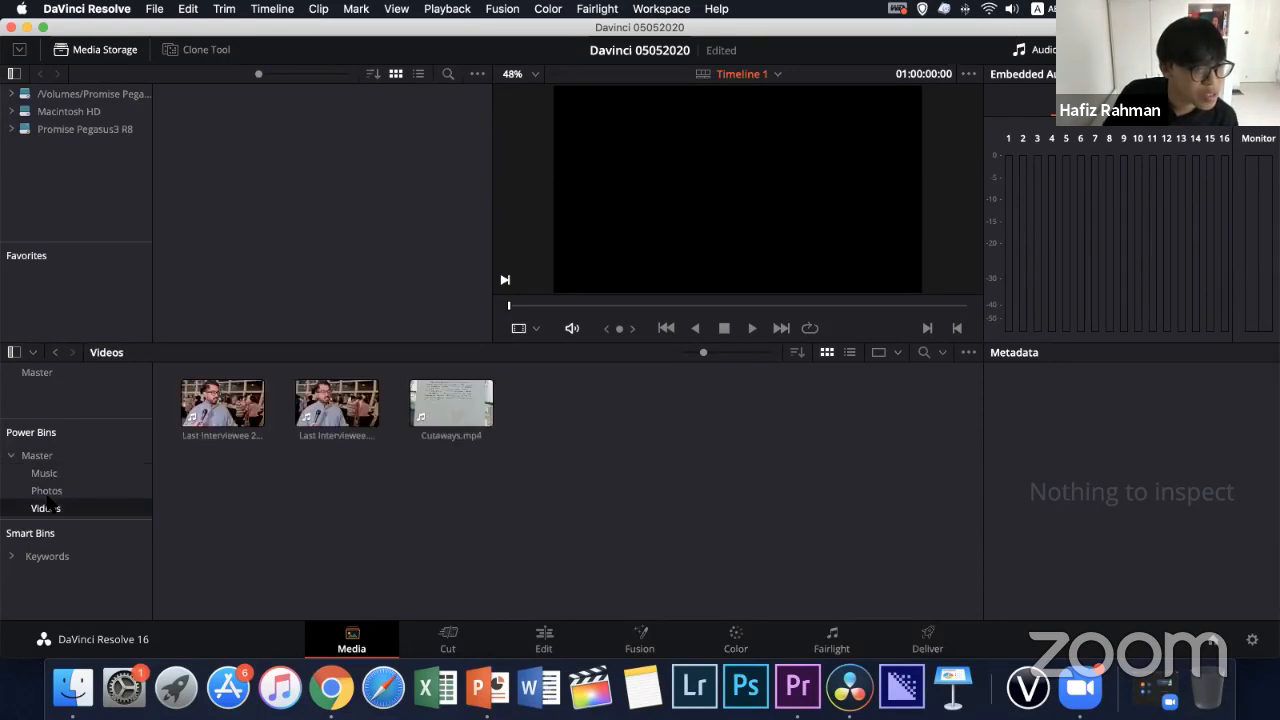
left_click(46, 490)
left_click(44, 473)
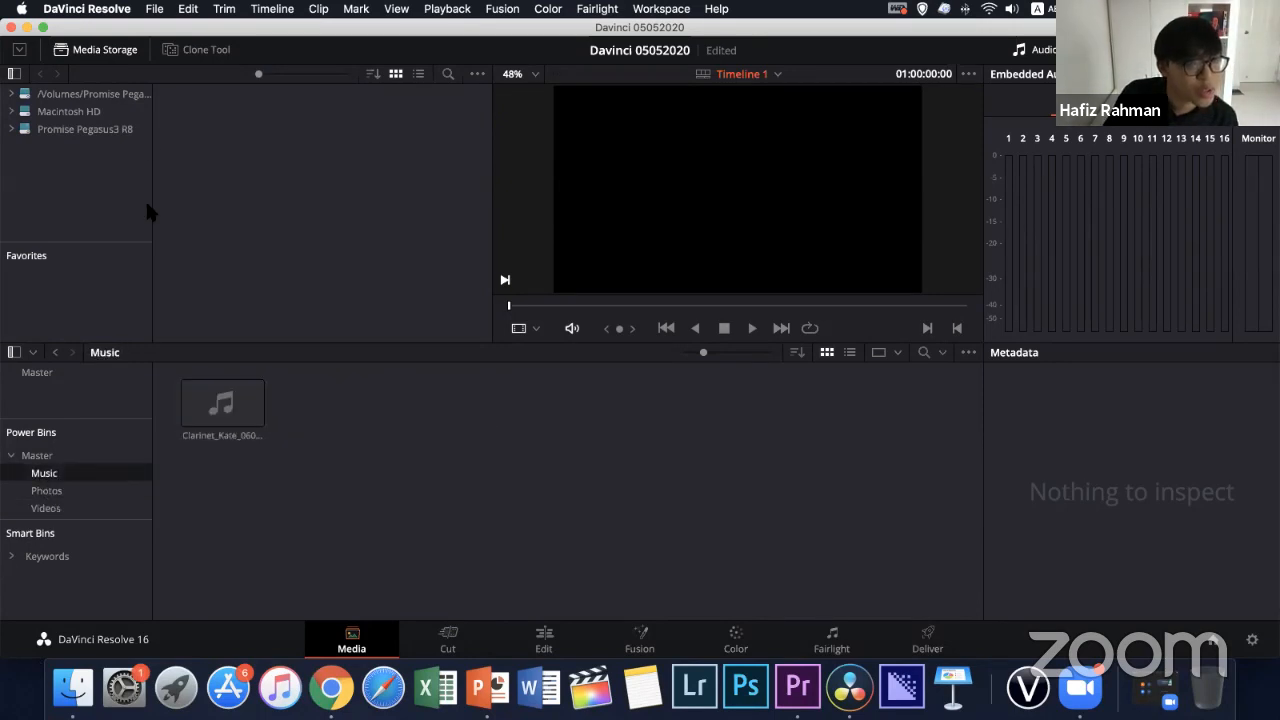
left_click(153, 9)
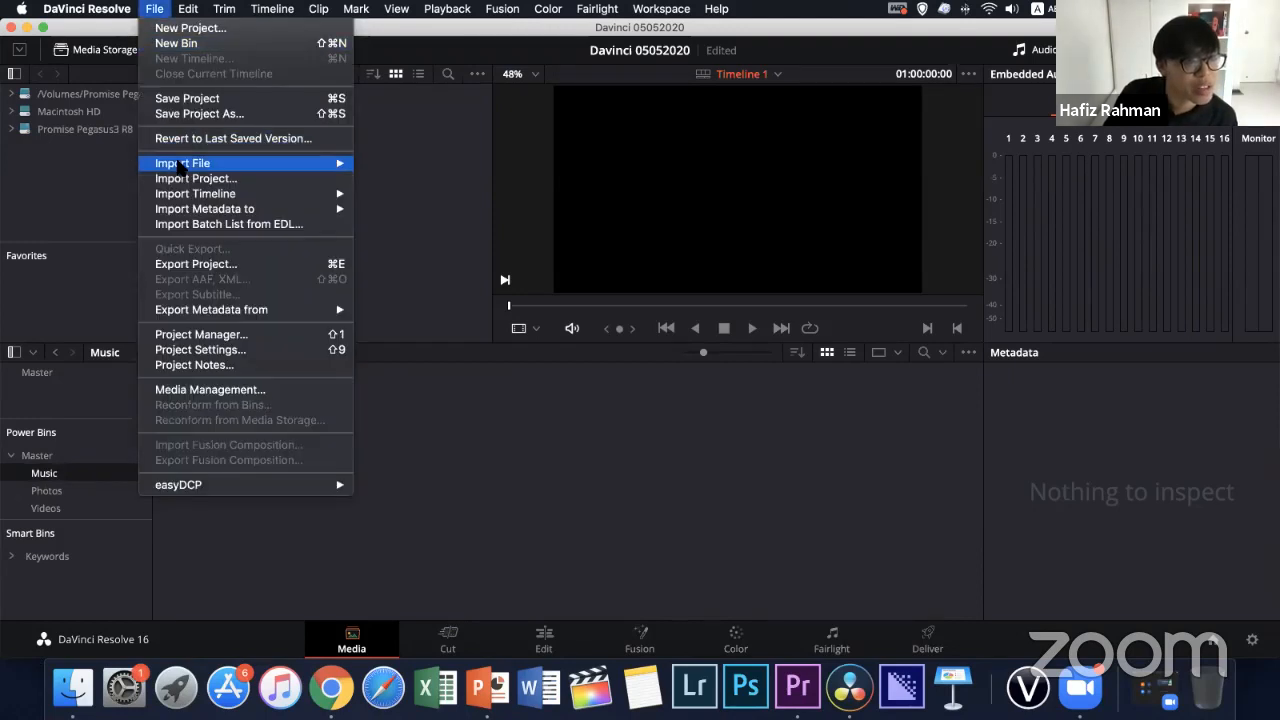
left_click(418, 484)
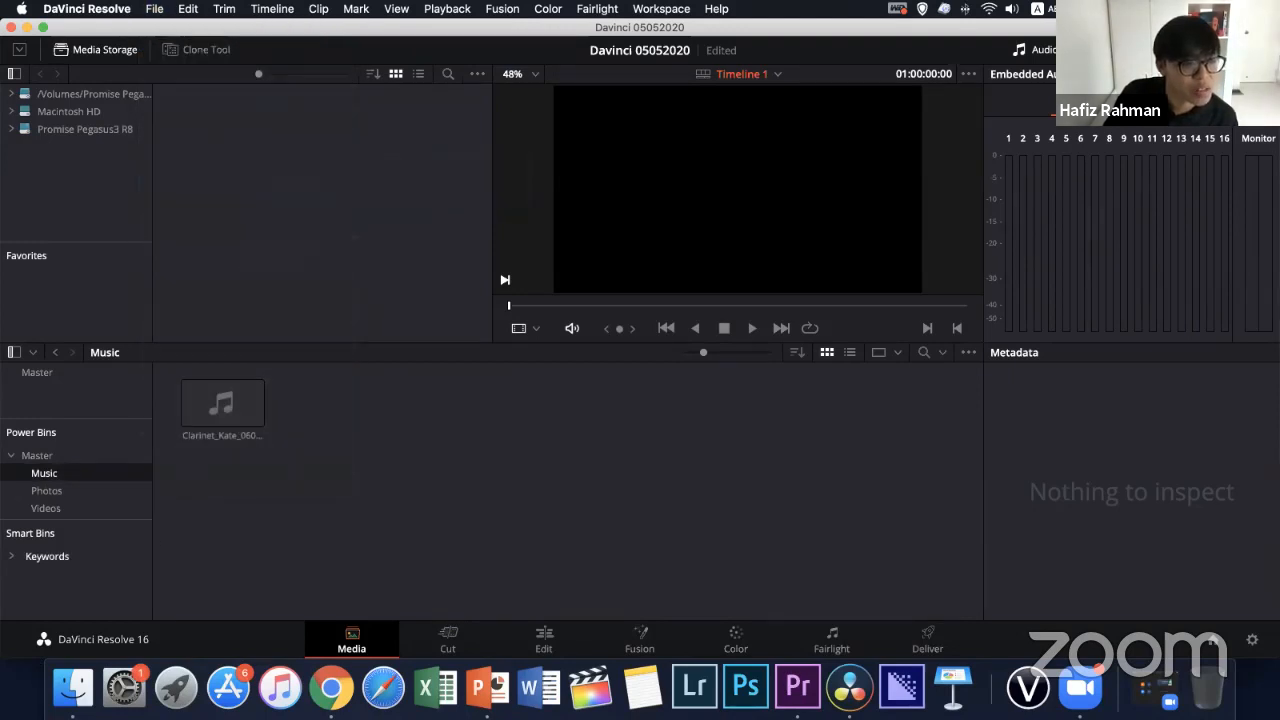
left_click(46, 508)
left_click(46, 490)
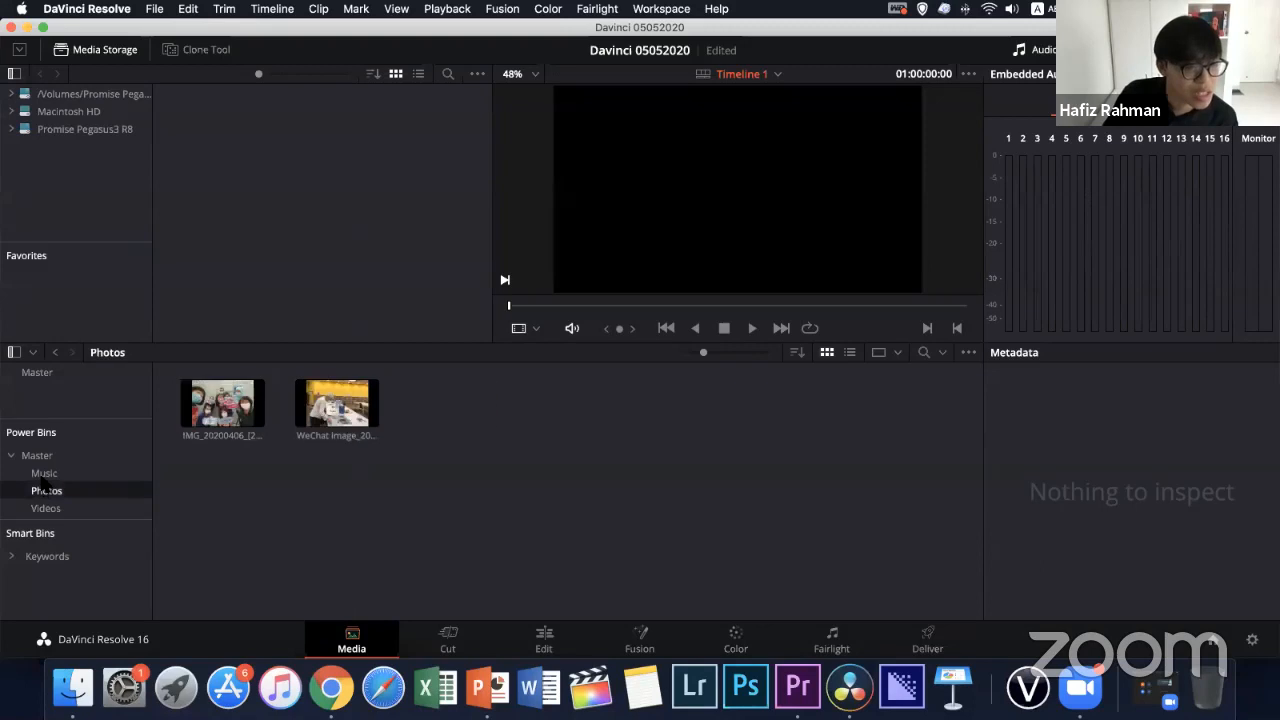
left_click(44, 473)
left_click(46, 490)
left_click(46, 508)
left_click(46, 490)
left_click(44, 473)
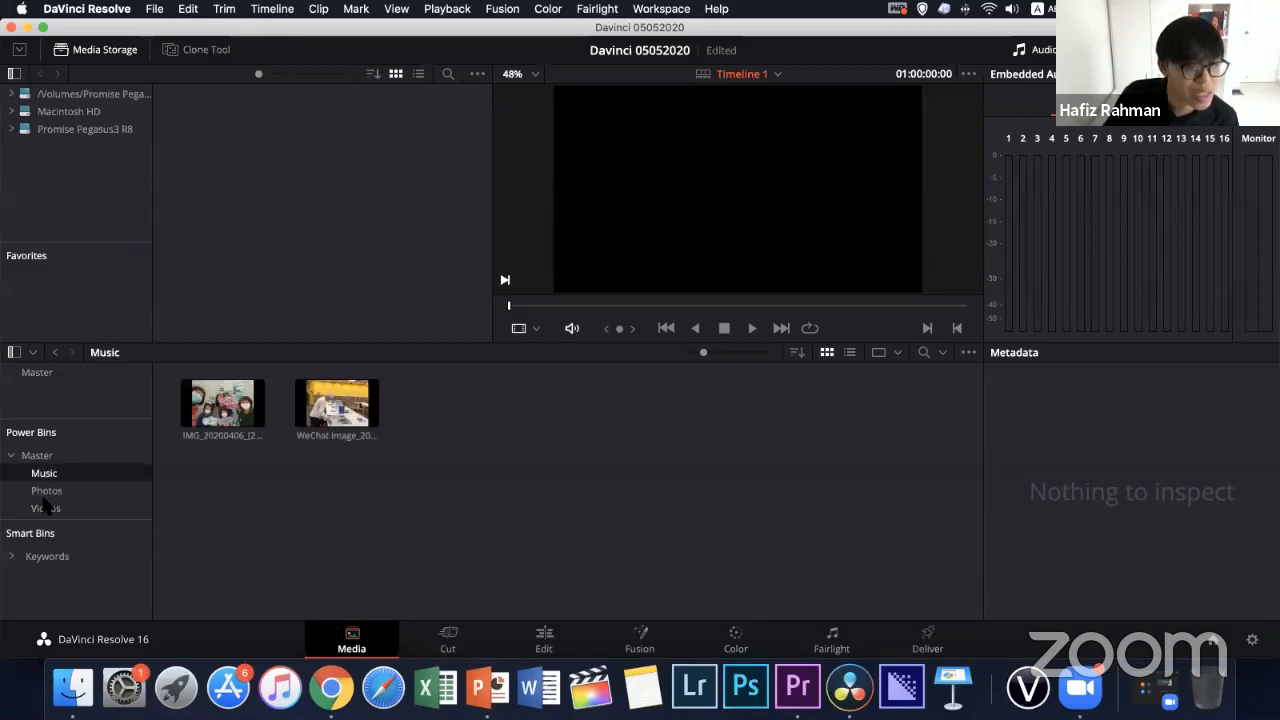
left_click(45, 507)
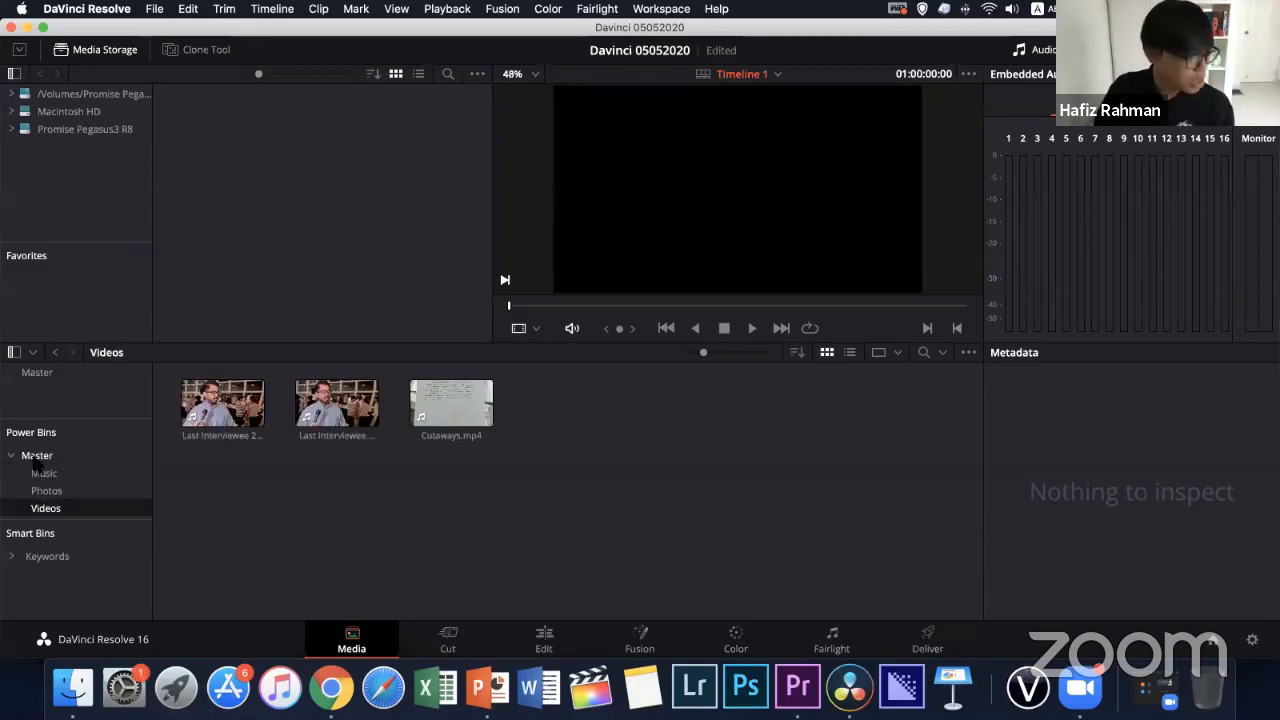
left_click(36, 457)
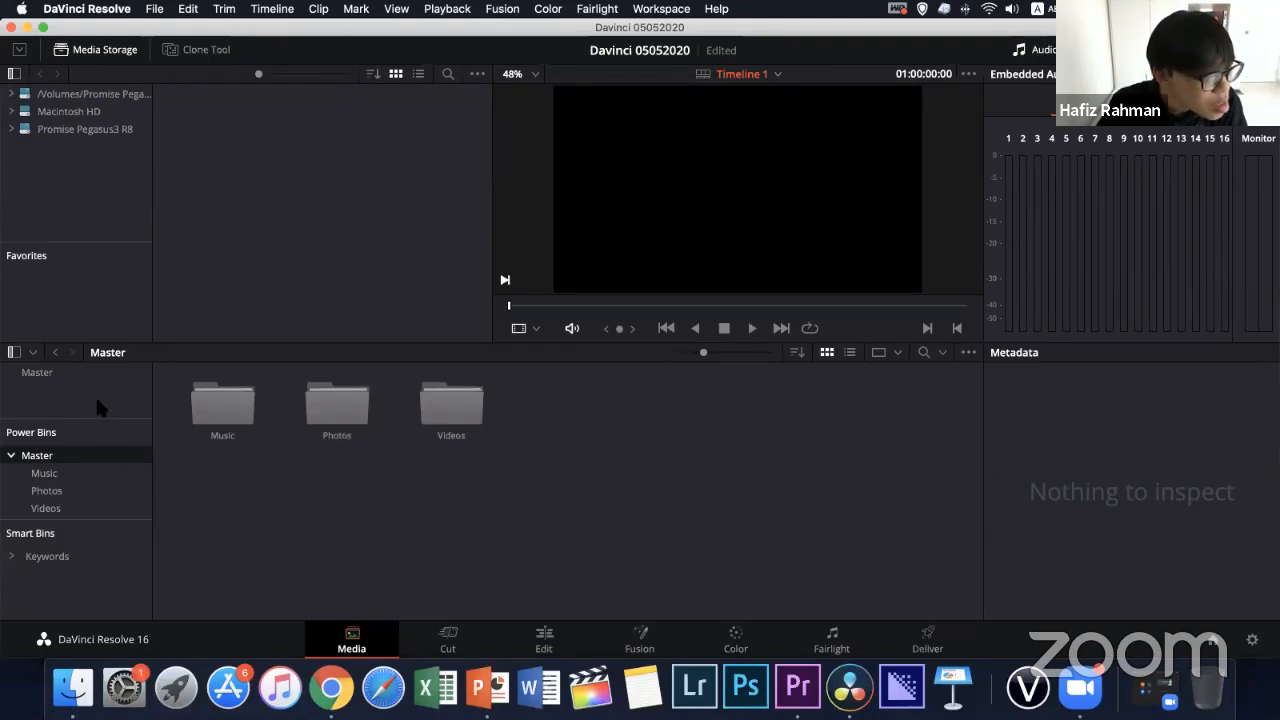
Compare the clips in the project's Master bin with those sorted into the Photos, Music and Videos power bins
left_click(71, 376)
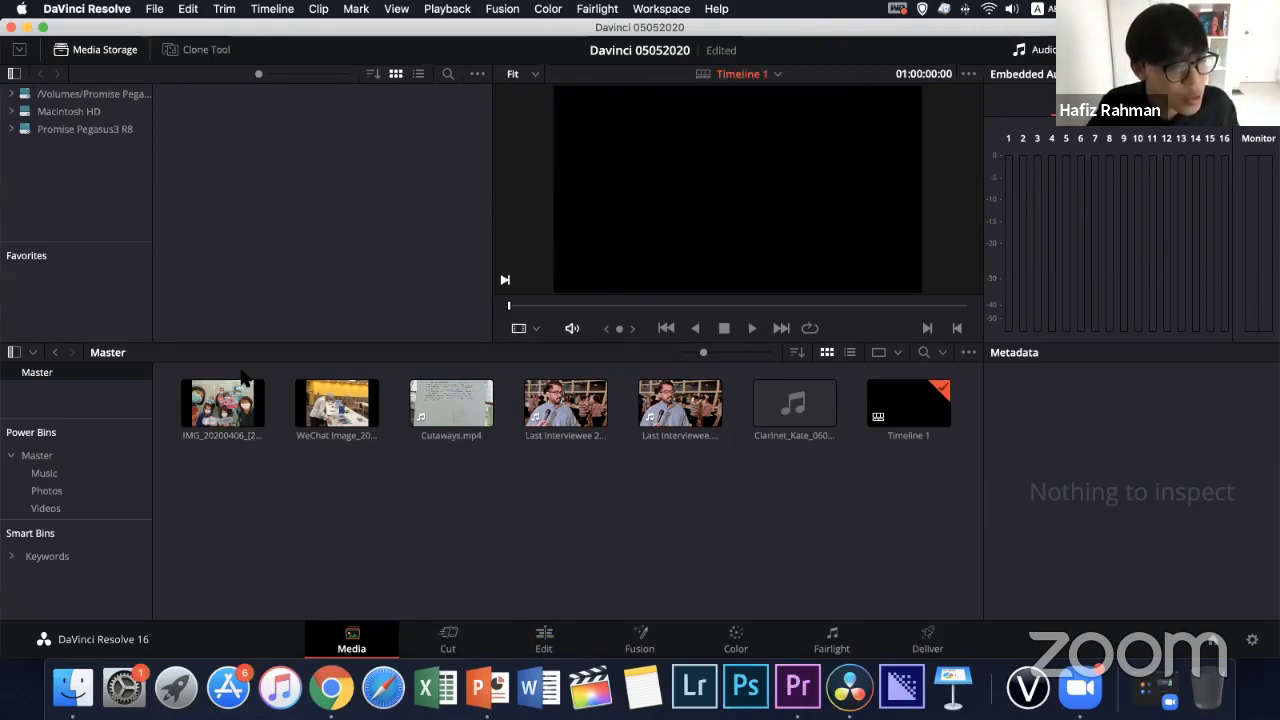
left_click(46, 489)
left_click(44, 475)
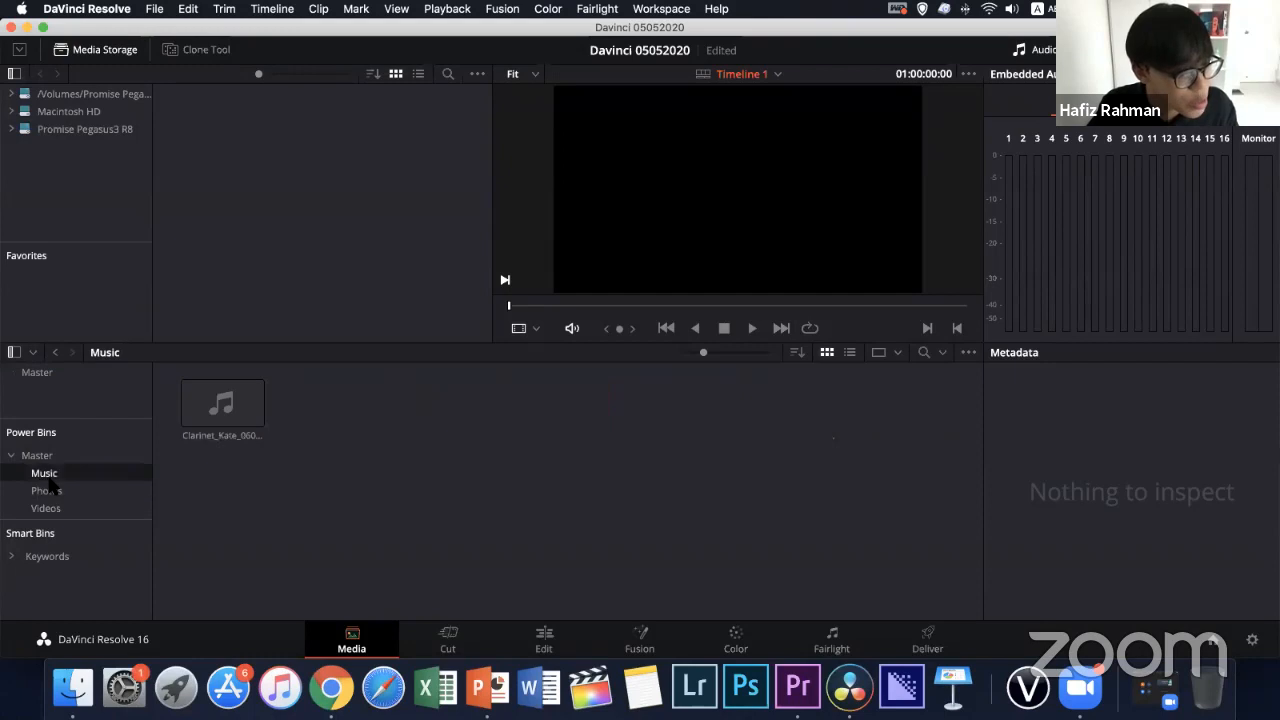
left_click(48, 490)
left_click(50, 509)
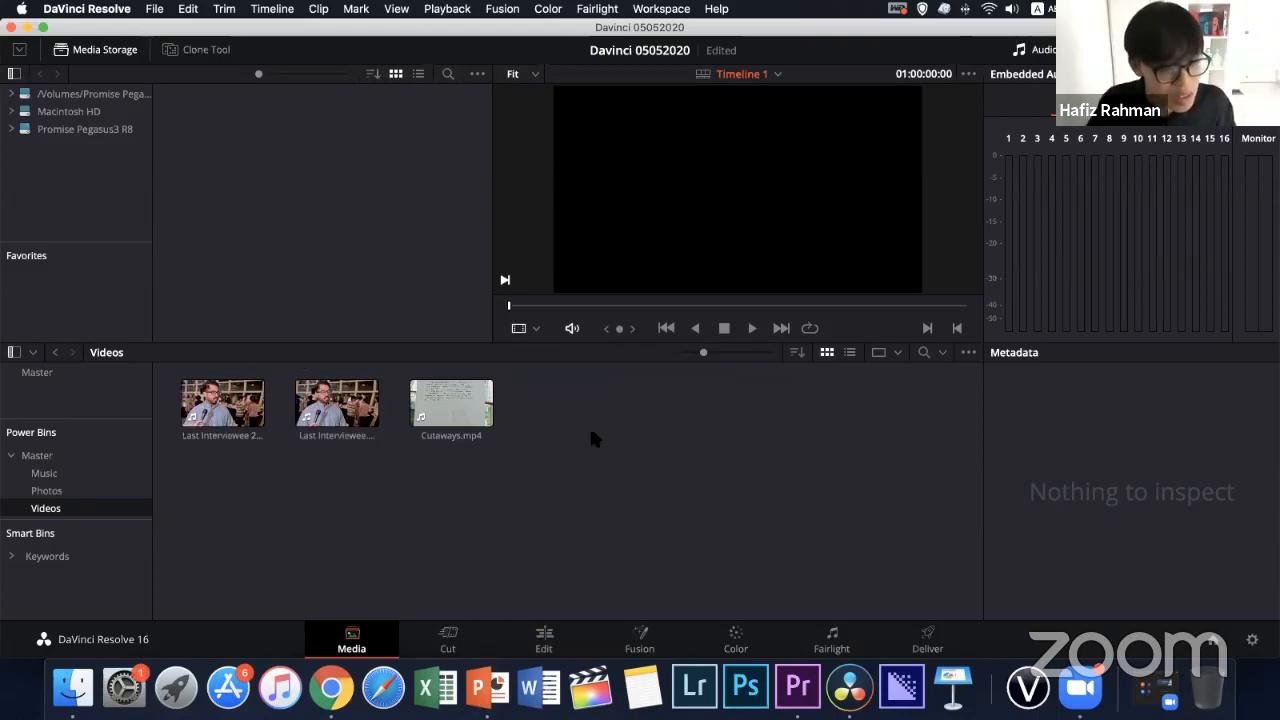
Switch to the Edit page, with a brief return to the Media page in between
left_click(544, 640)
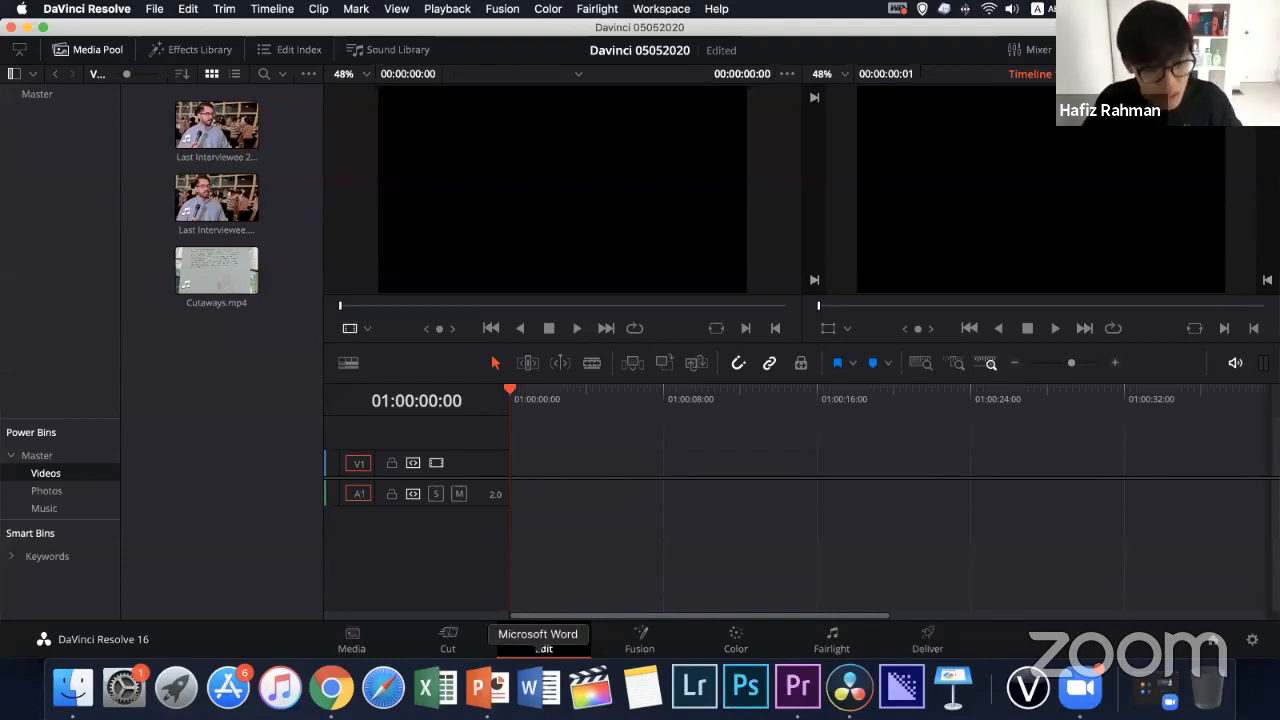
left_click(355, 645)
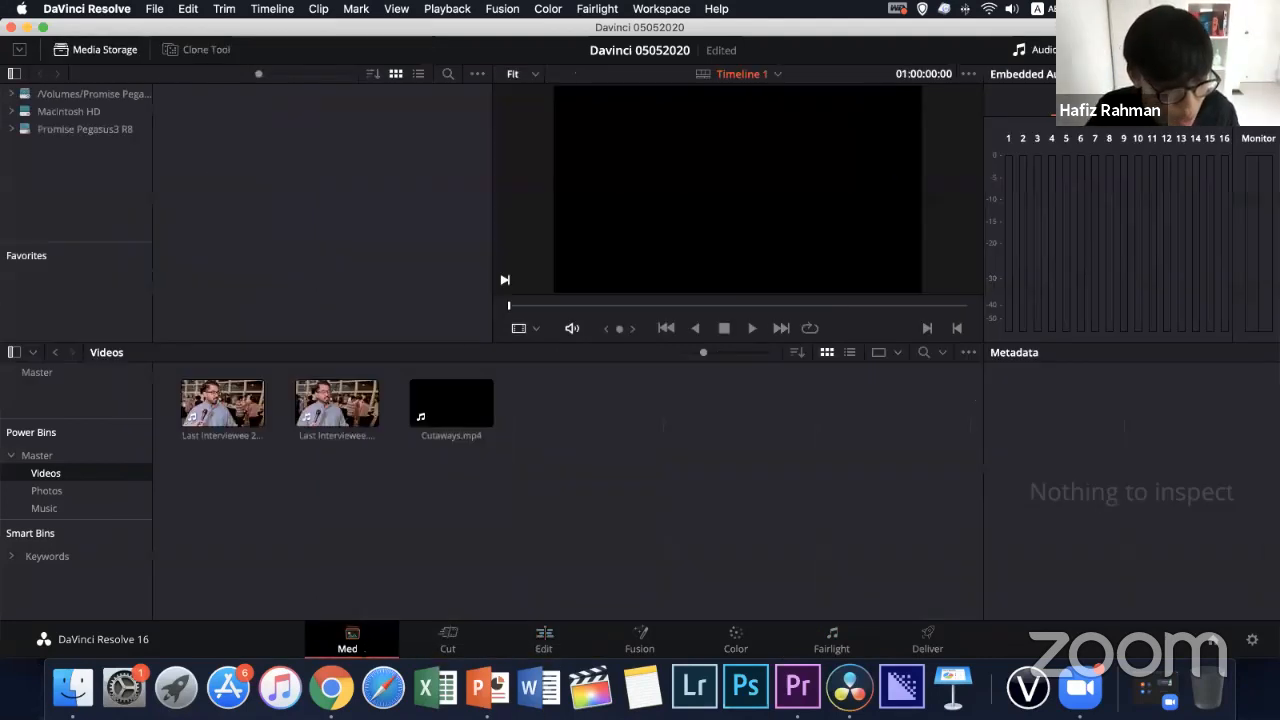
left_click(544, 640)
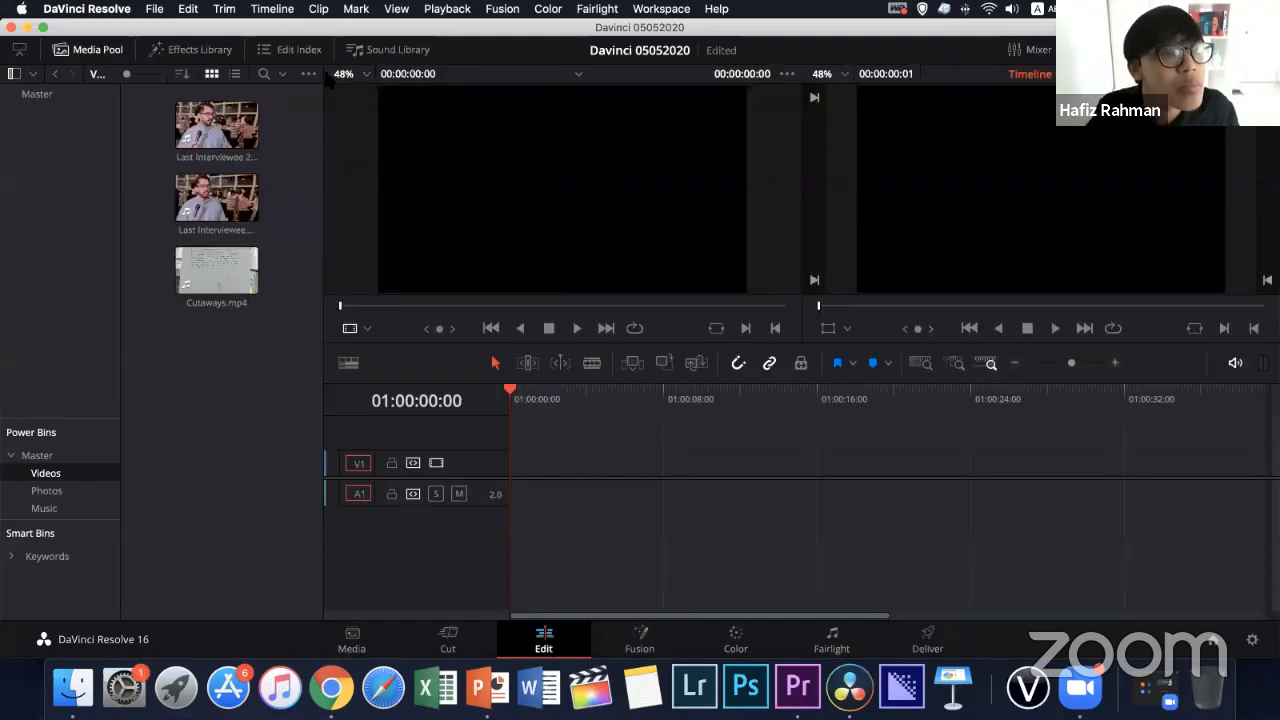
Look through the interview and cutaway clips of the Videos power bin in the source viewer
left_click(370, 103)
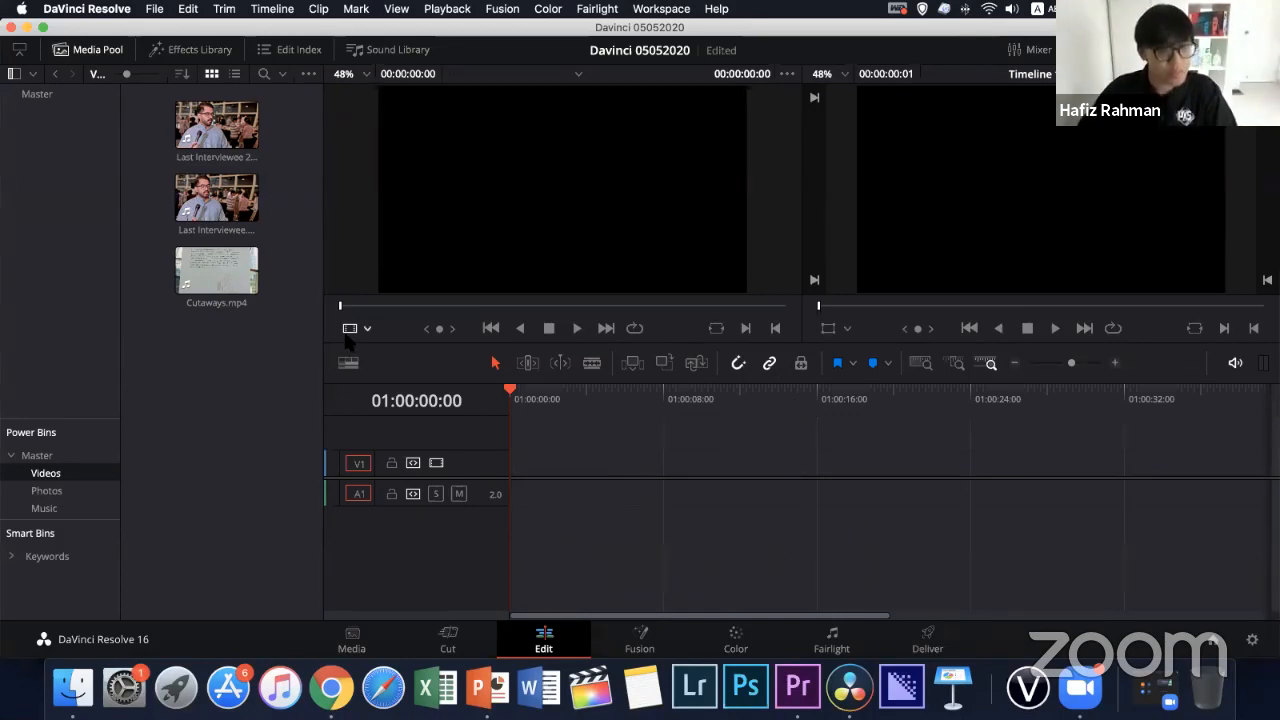
left_click(243, 190)
left_click(238, 143)
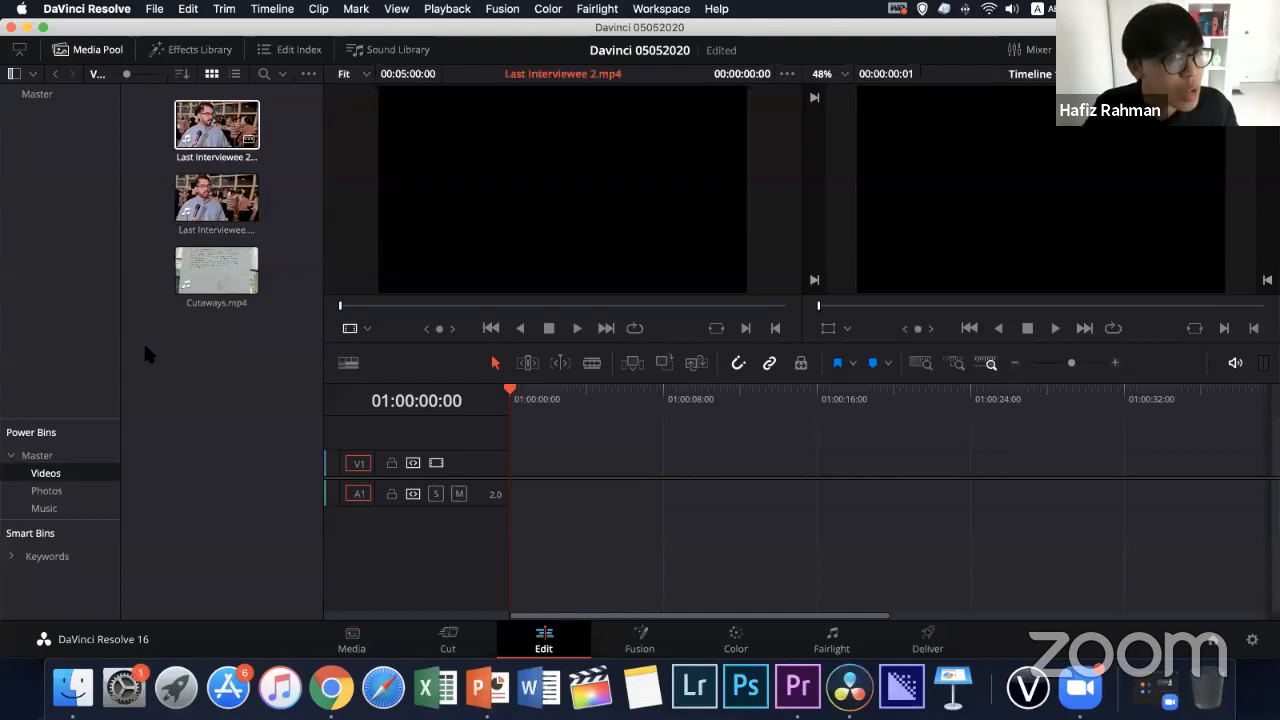
left_click(228, 197)
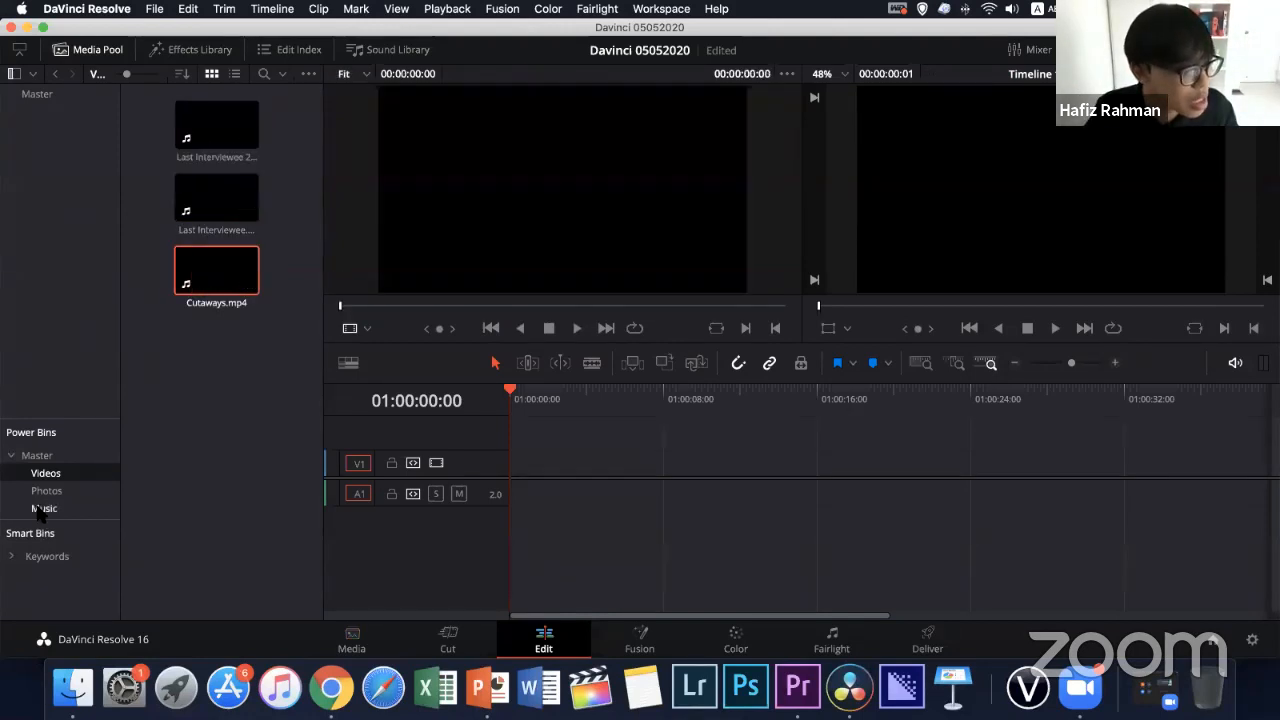
Check the Photos and Music power bins, and place Last Interviewee.mp4 from the Videos bin at the start of track V1
double_click(42, 470)
left_click(50, 491)
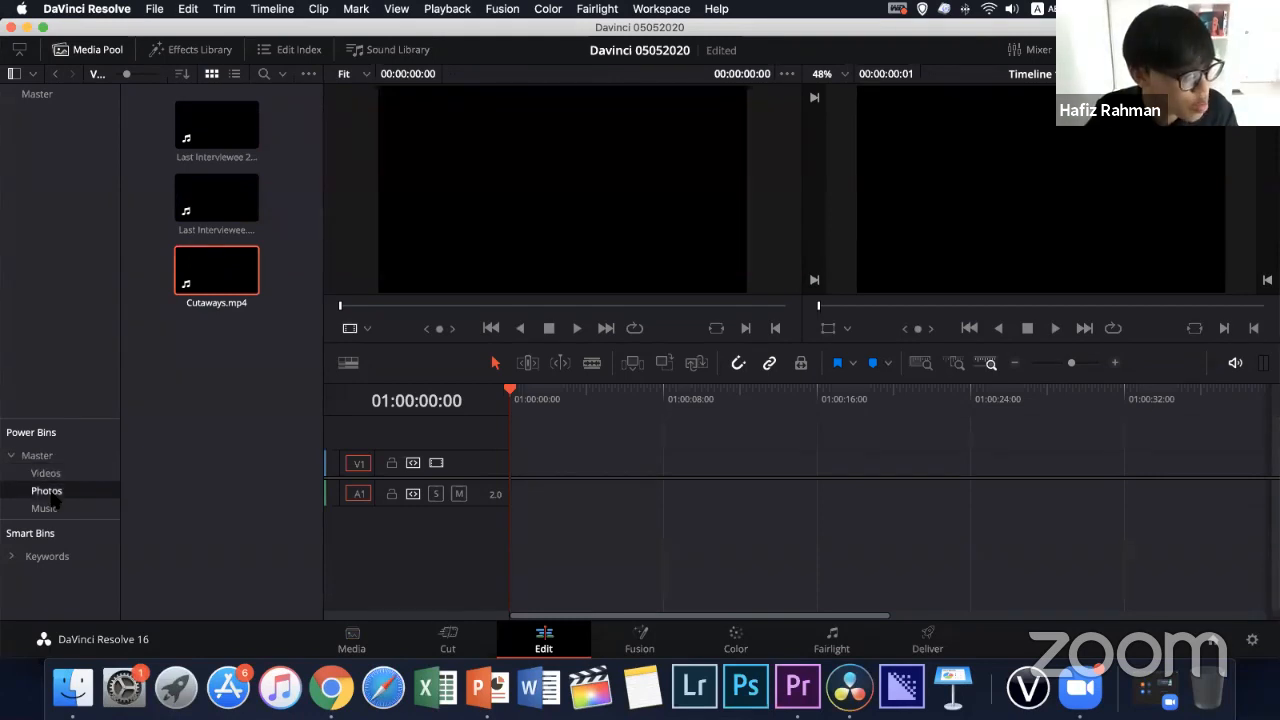
left_click(50, 509)
left_click(51, 475)
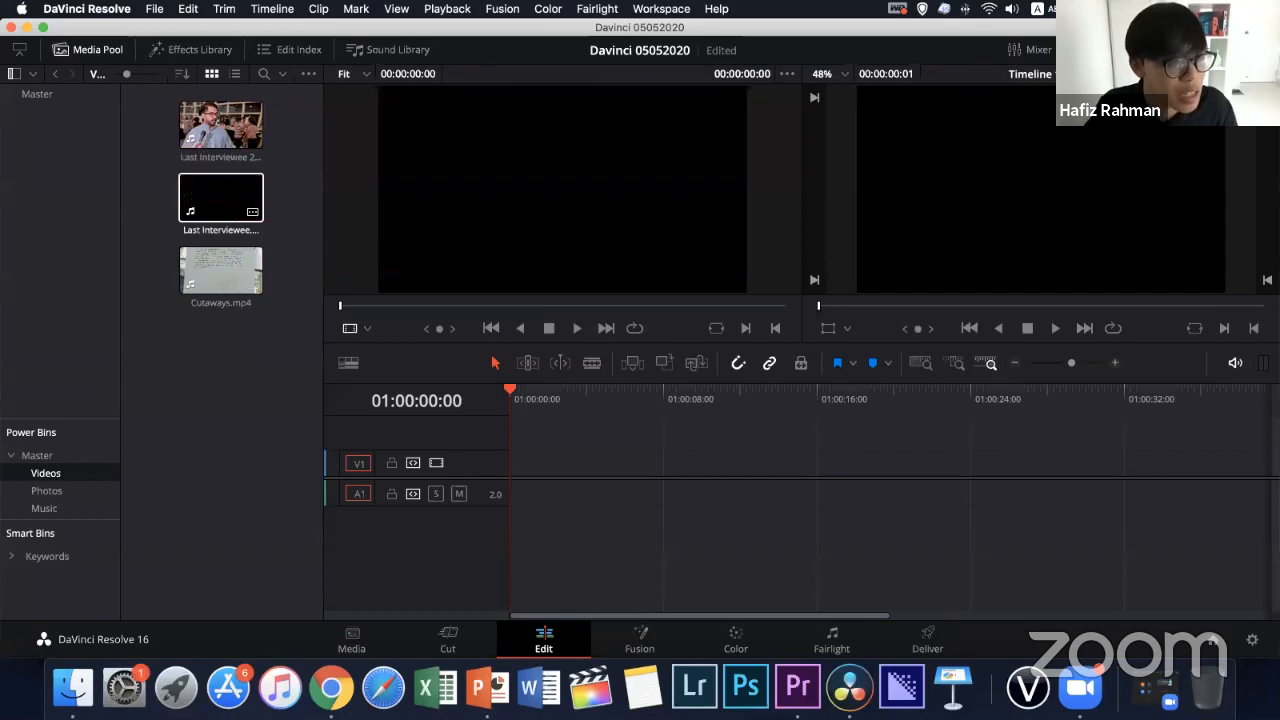
left_click(212, 198)
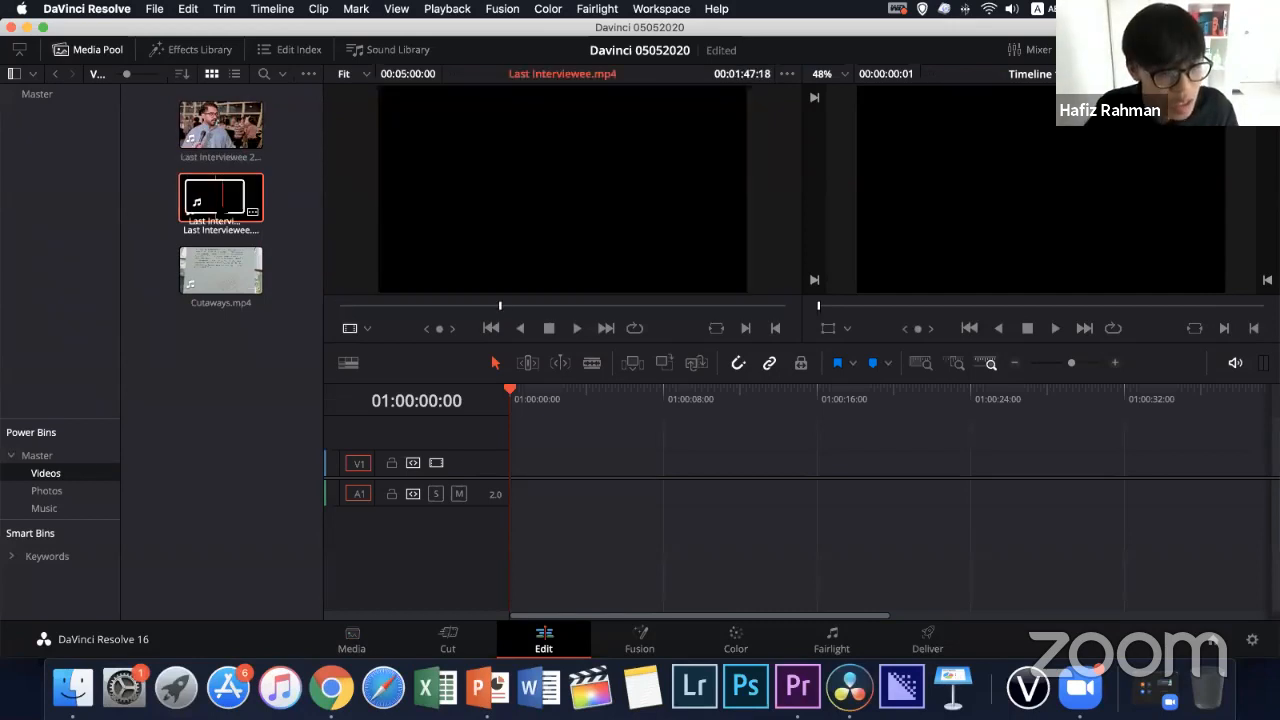
left_click_drag(214, 200, 508, 465)
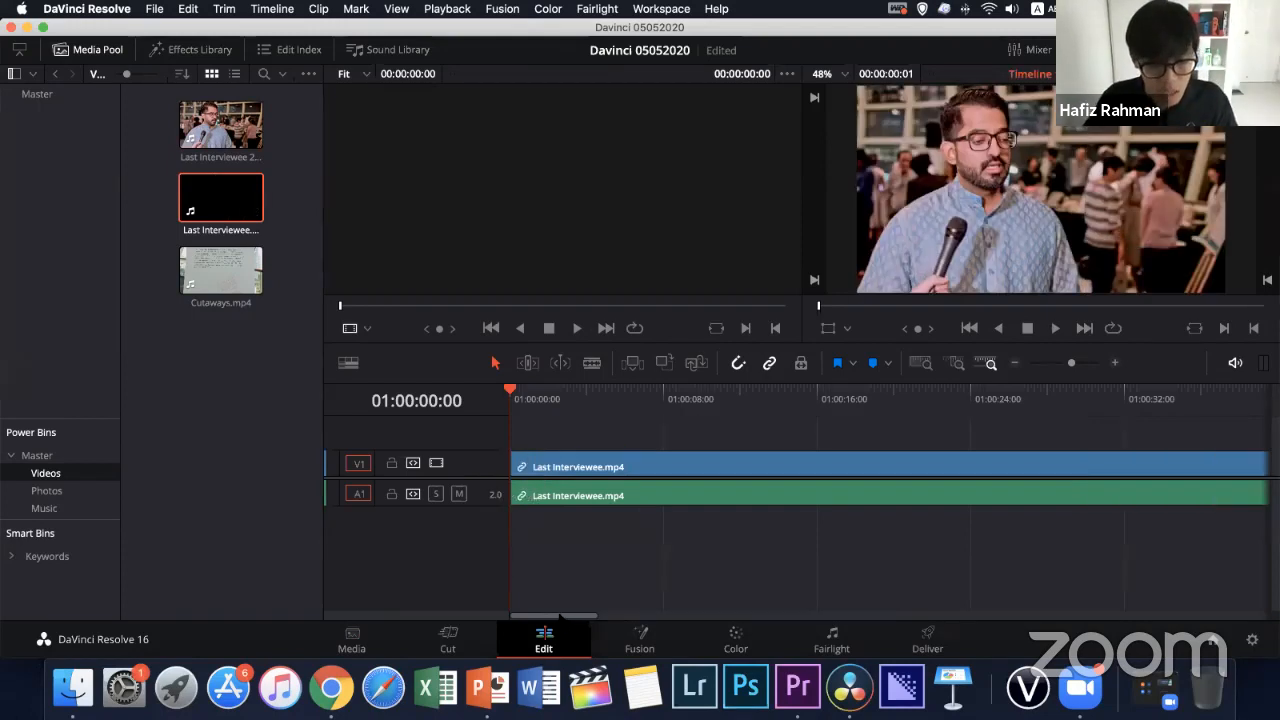
Add Last Interviewee 2.mp4 and Cutaways.mp4 to track V1, end to end after the first interview clip
left_click_drag(592, 615, 1044, 612)
key("super+minus")
key("super+minus")
key("super+minus")
key("super+minus")
key("super+minus")
key("super+minus")
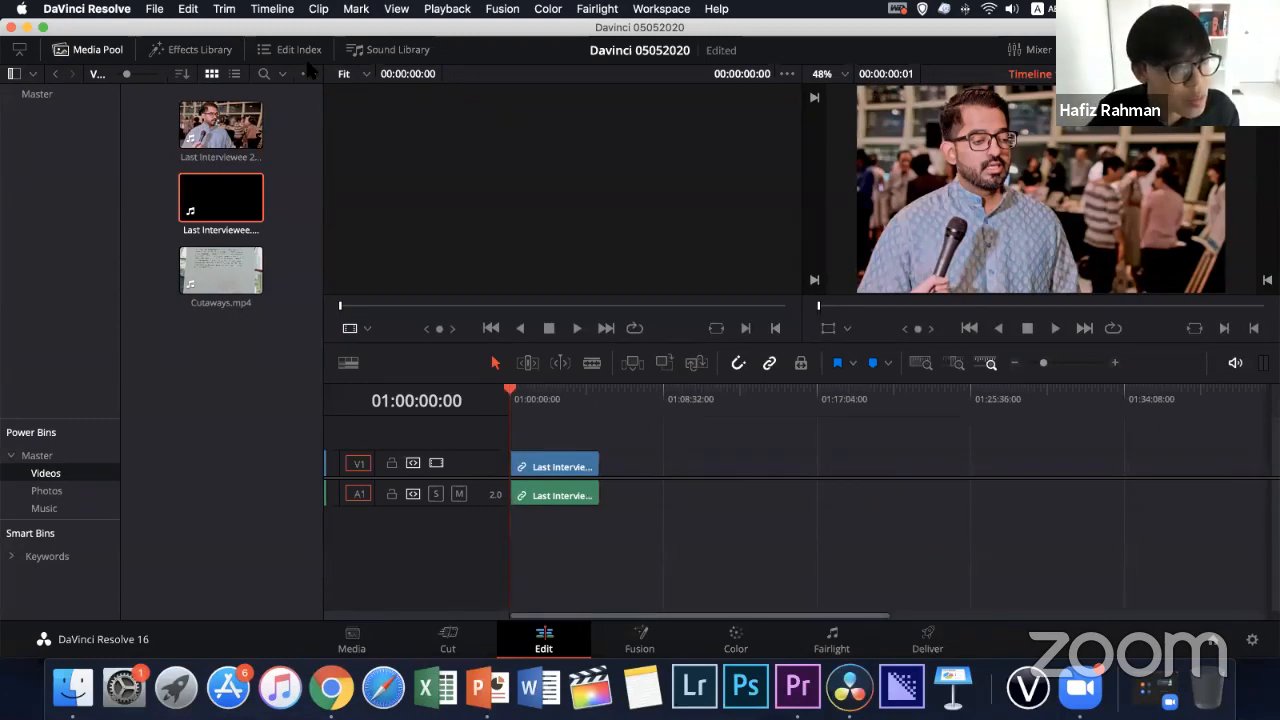
left_click_drag(220, 125, 622, 467)
left_click_drag(211, 257, 715, 463)
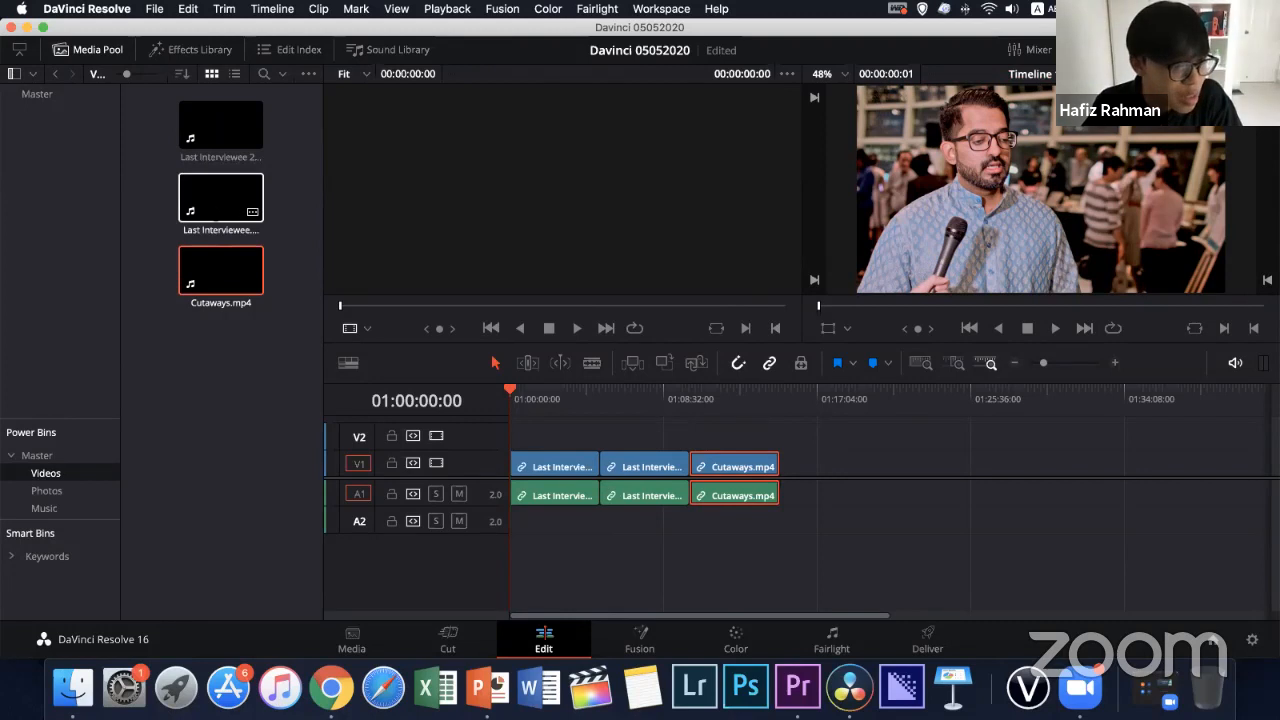
left_click(220, 198)
left_click(220, 128)
left_click(223, 198)
left_click(220, 128)
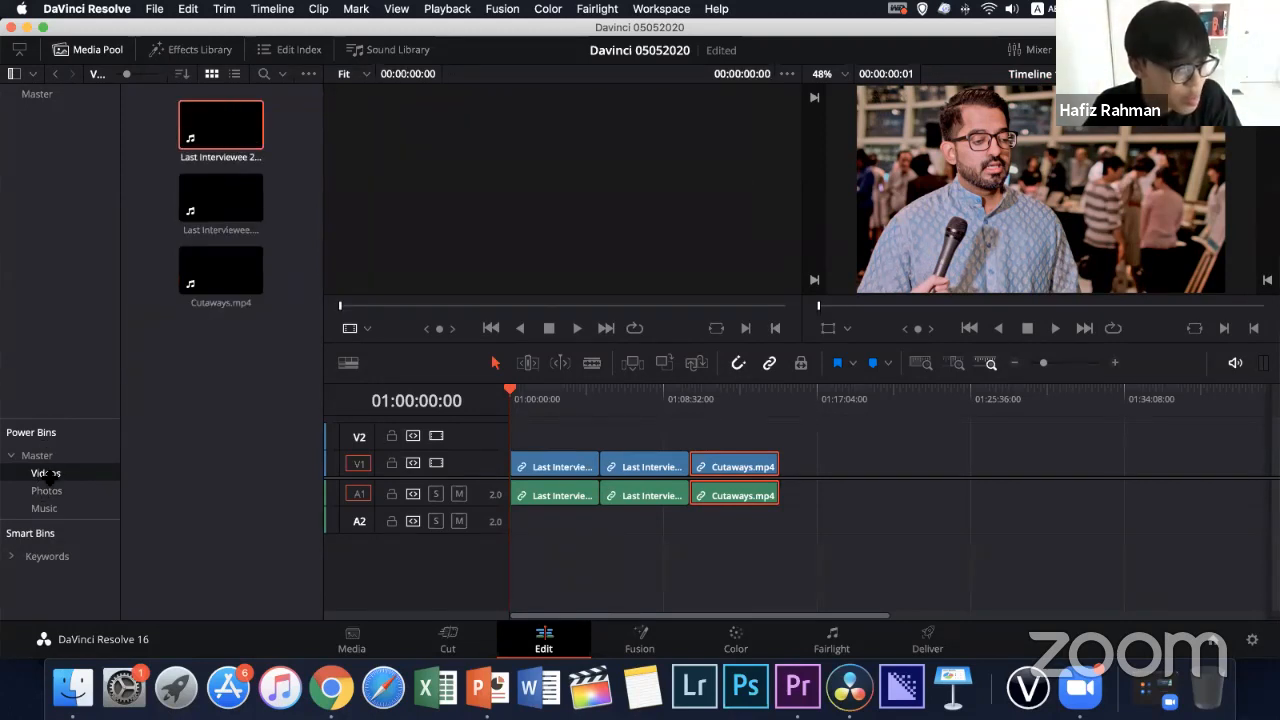
left_click(45, 473)
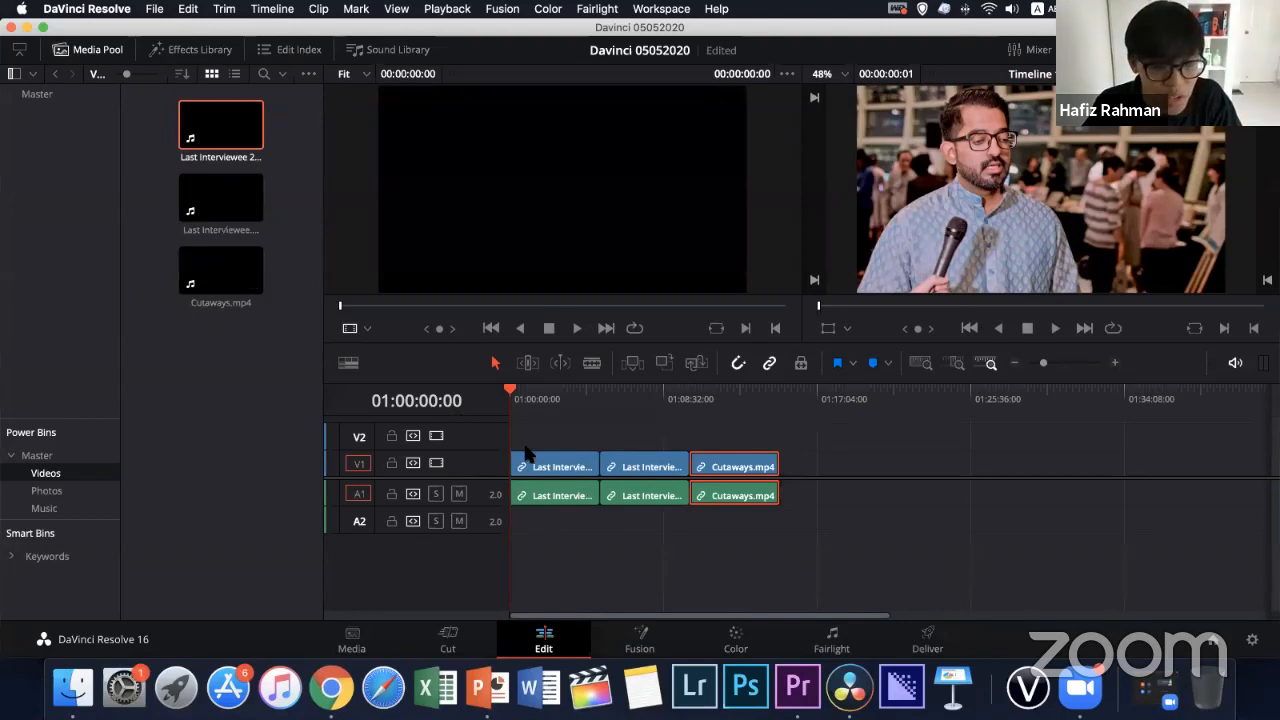
Scrub through the interview clips on the timeline up to the start of the Cutaways clip
left_click_drag(717, 404, 635, 436)
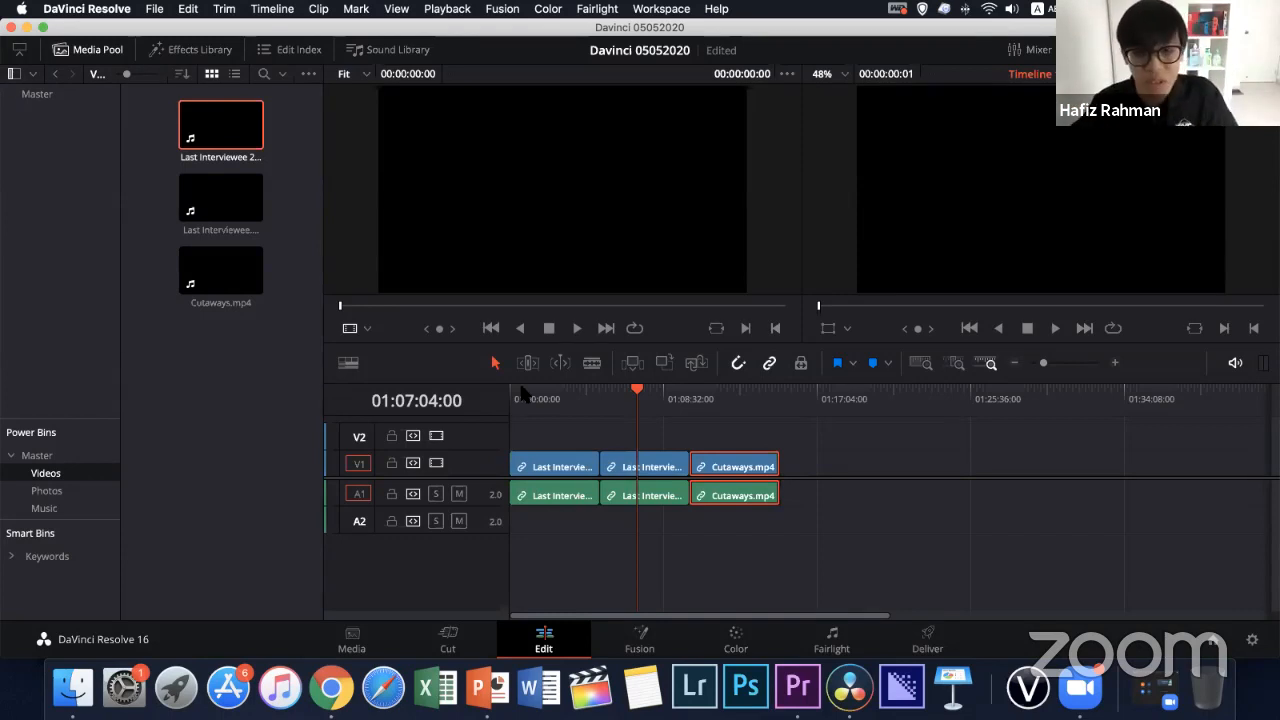
left_click(576, 398)
left_click_drag(588, 400, 502, 417)
left_click(550, 447)
left_click_drag(595, 436, 690, 436)
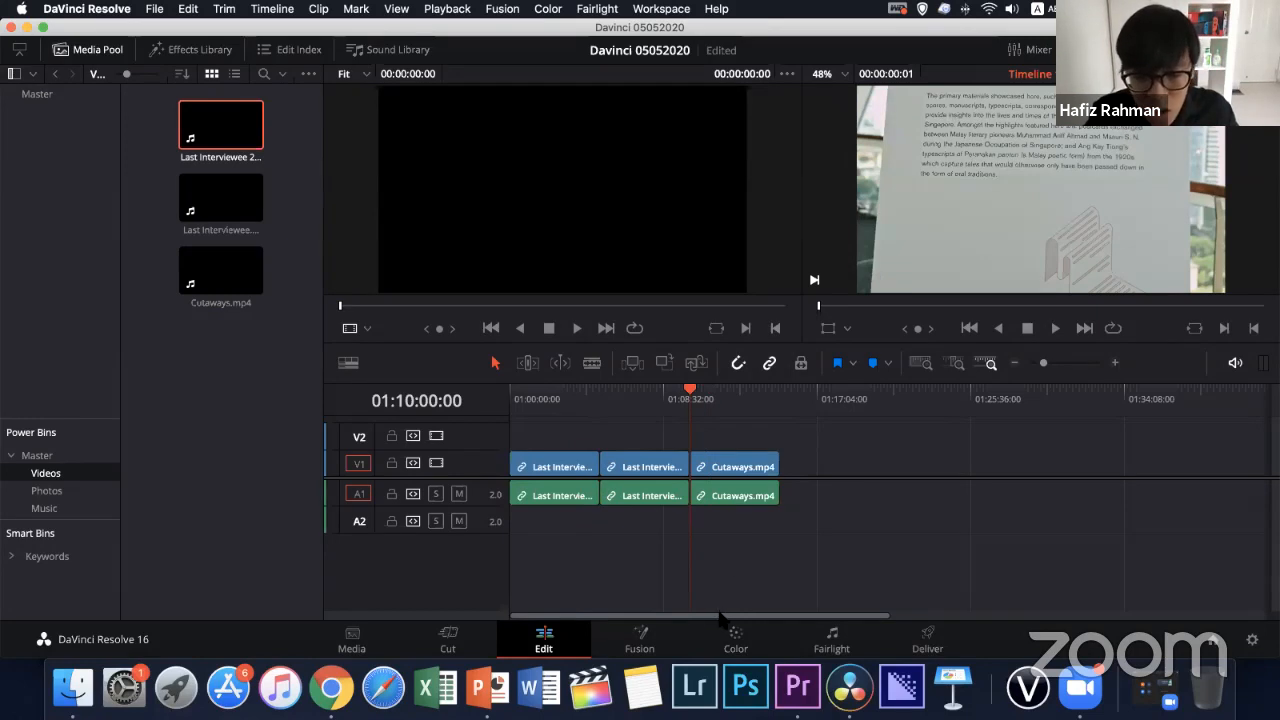
left_click_drag(718, 618, 735, 618)
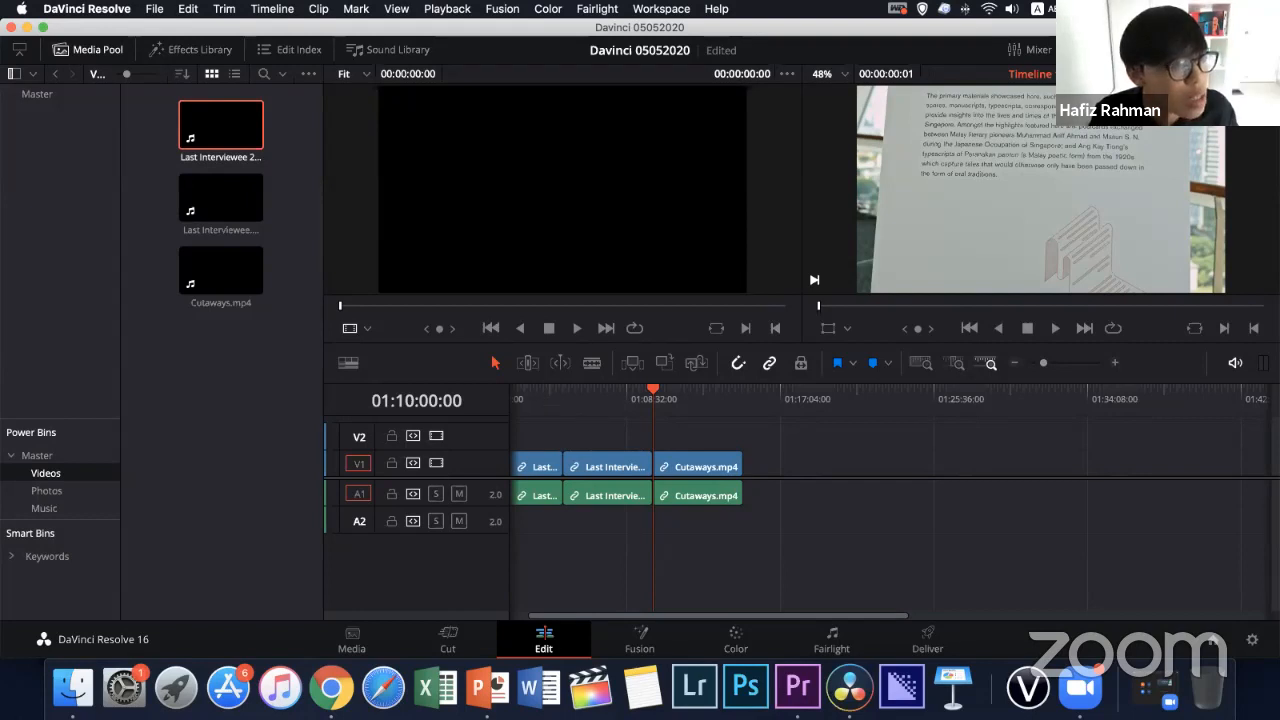
left_click(154, 8)
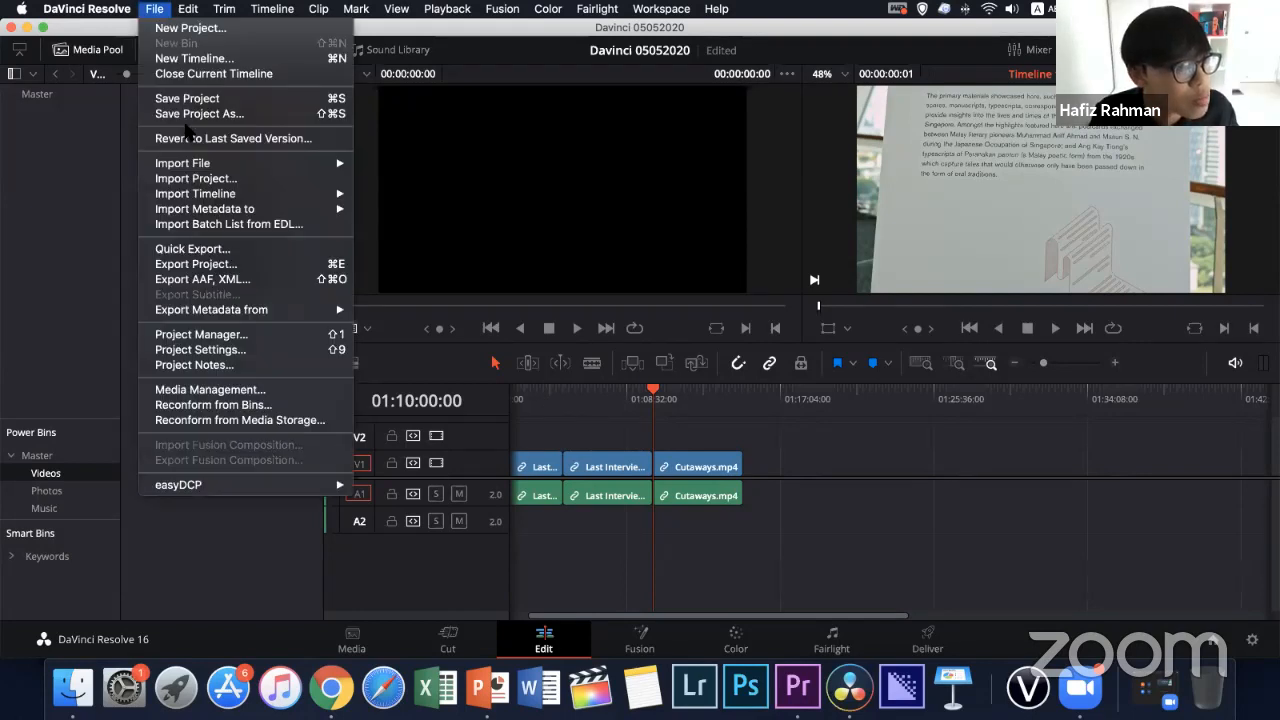
left_click(238, 347)
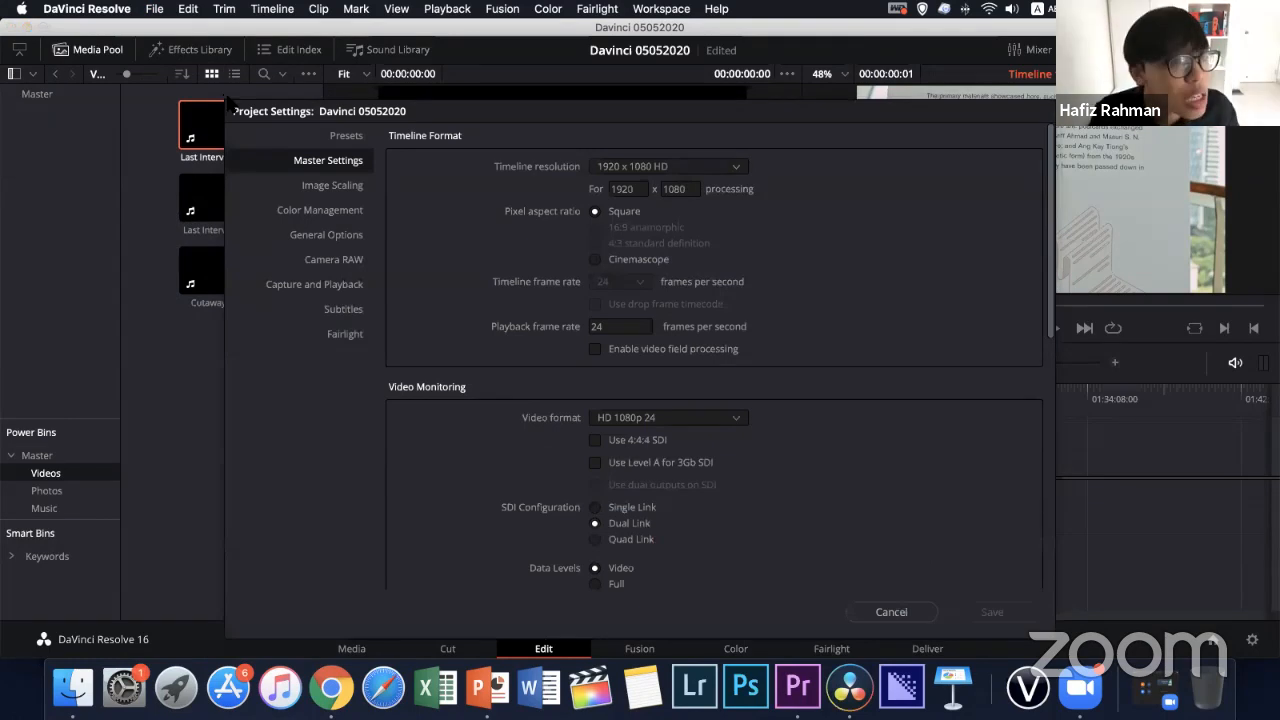
left_click(905, 611)
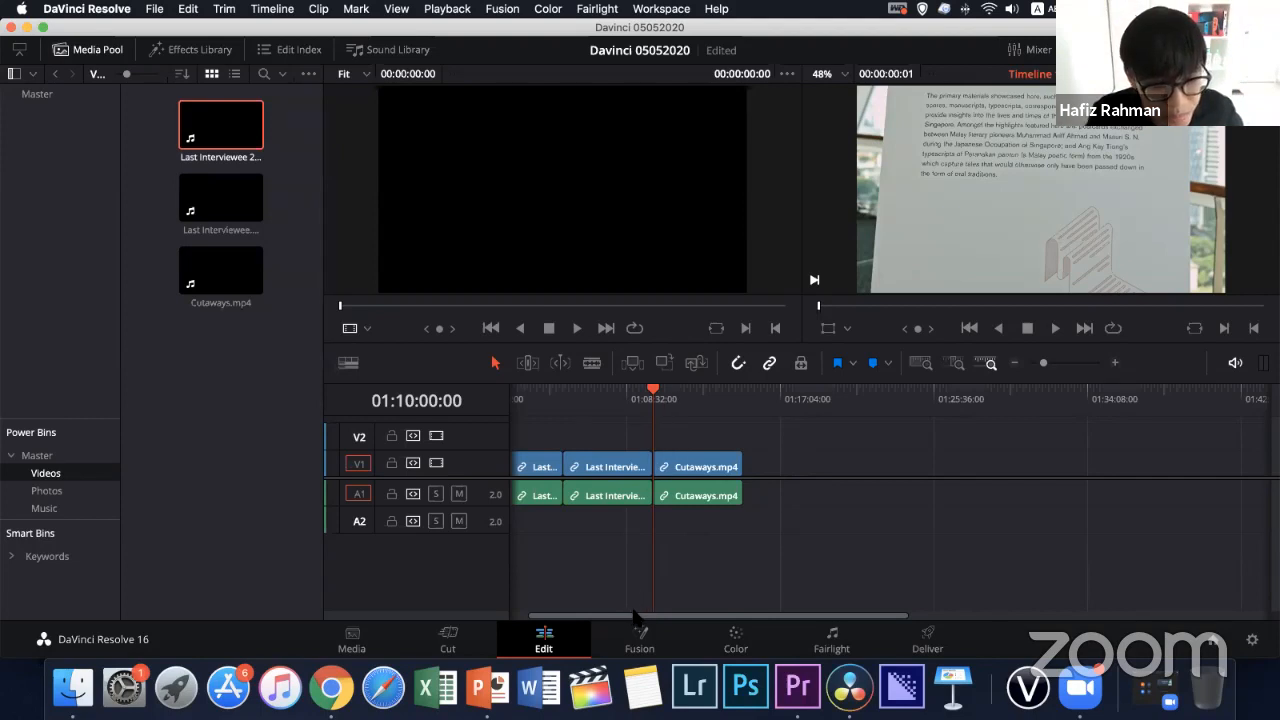
left_click_drag(584, 615, 575, 608)
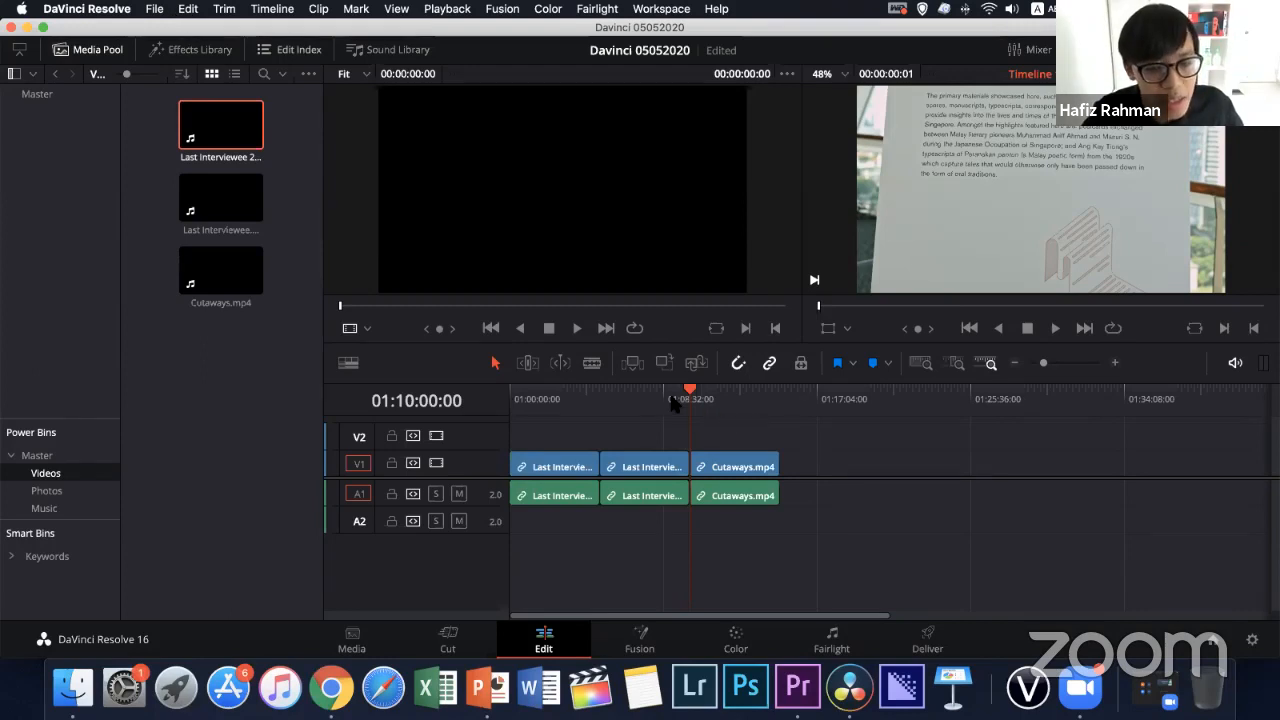
Set the playback frame rate to 25 frames per second in the project's master settings
left_click(155, 9)
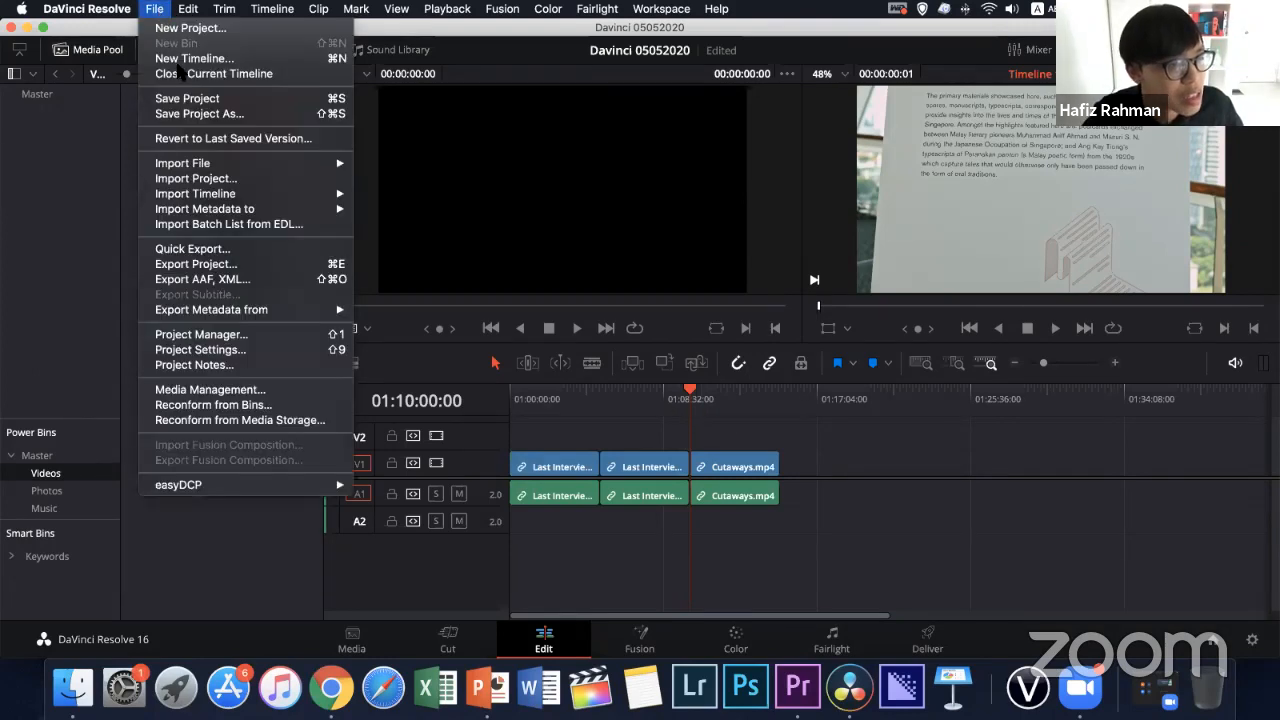
left_click(240, 349)
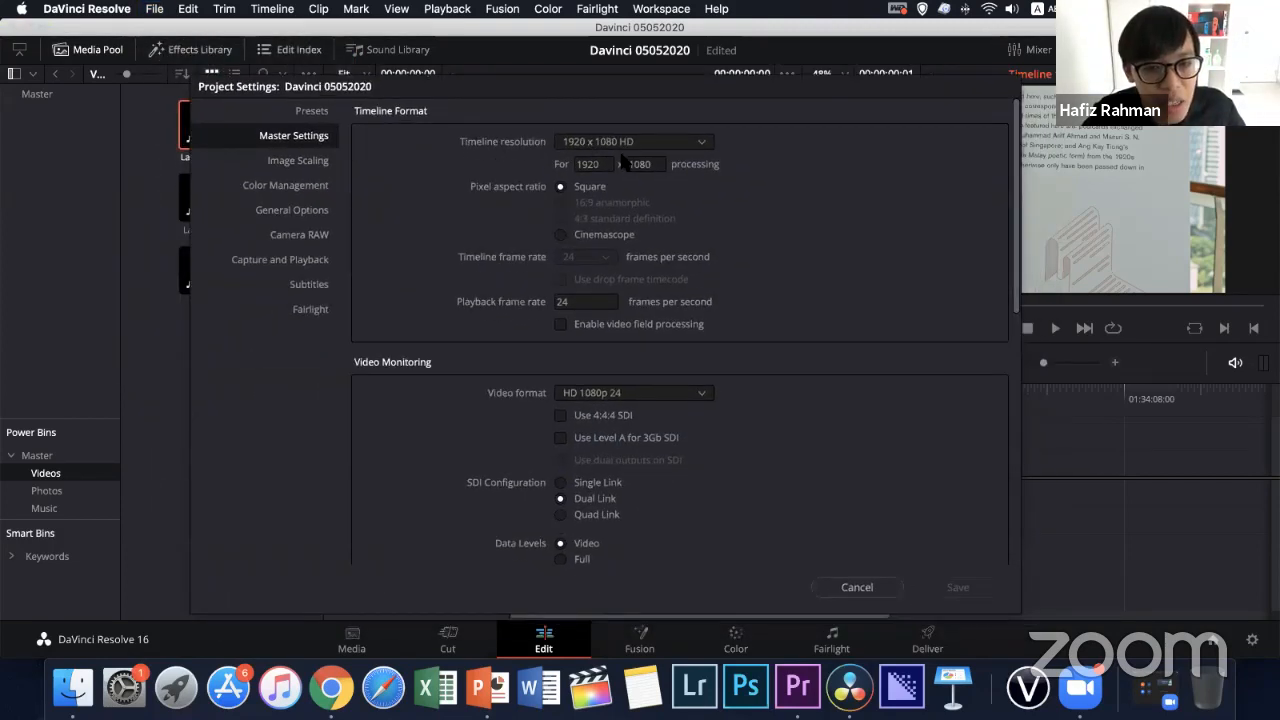
scroll(645, 280, "down", 4)
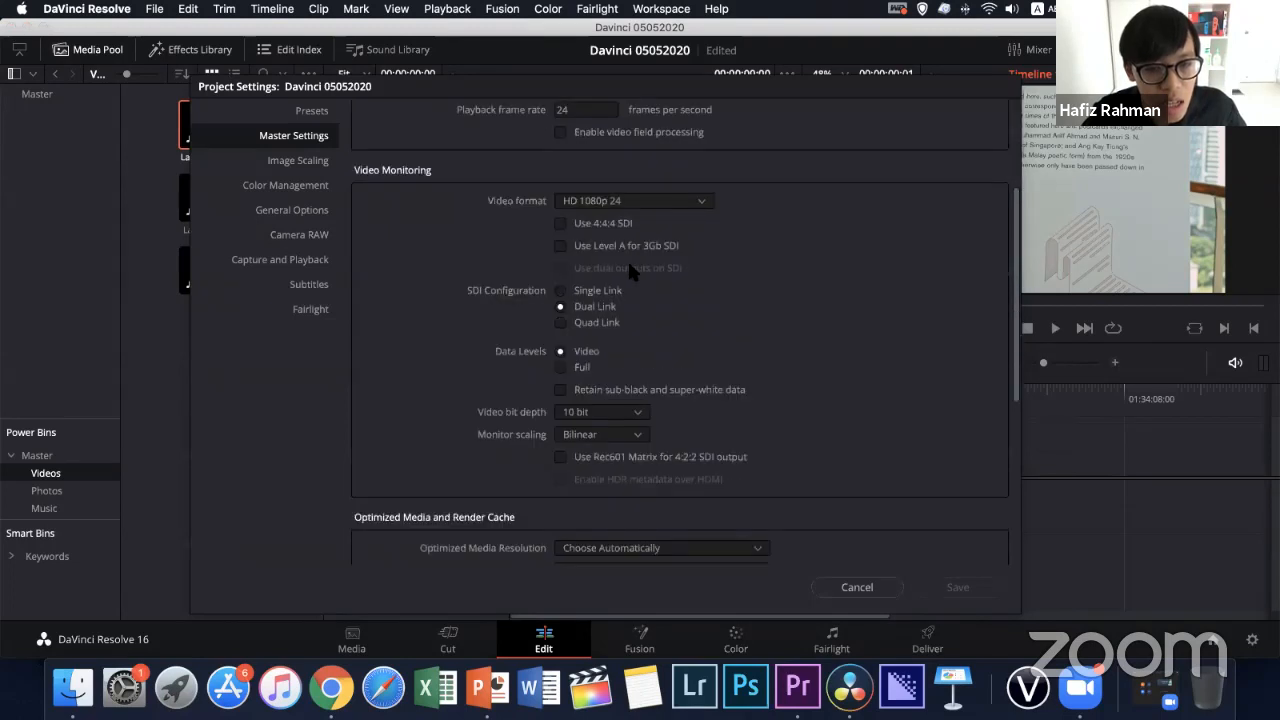
scroll(613, 230, "up", 3)
left_click(575, 252)
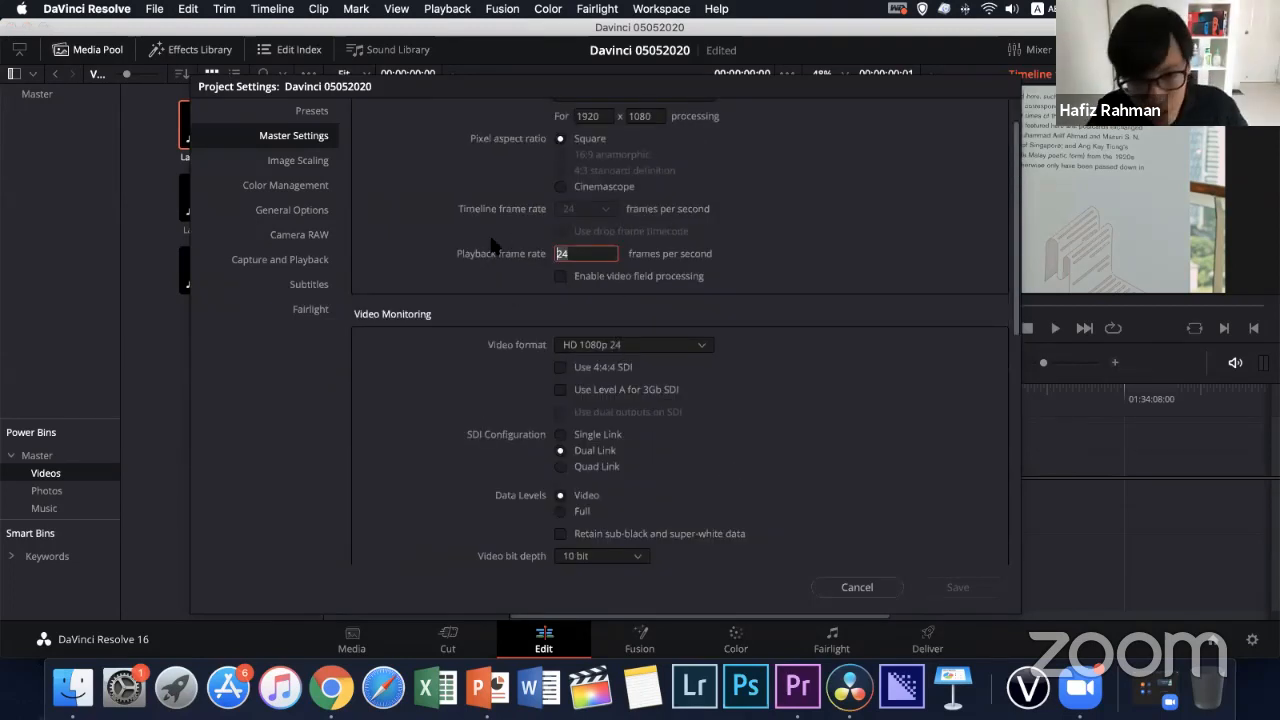
key("BackSpace")
key("BackSpace")
type("25")
Set the video monitoring format to HD 1080p 25 and save the project settings
left_click(615, 342)
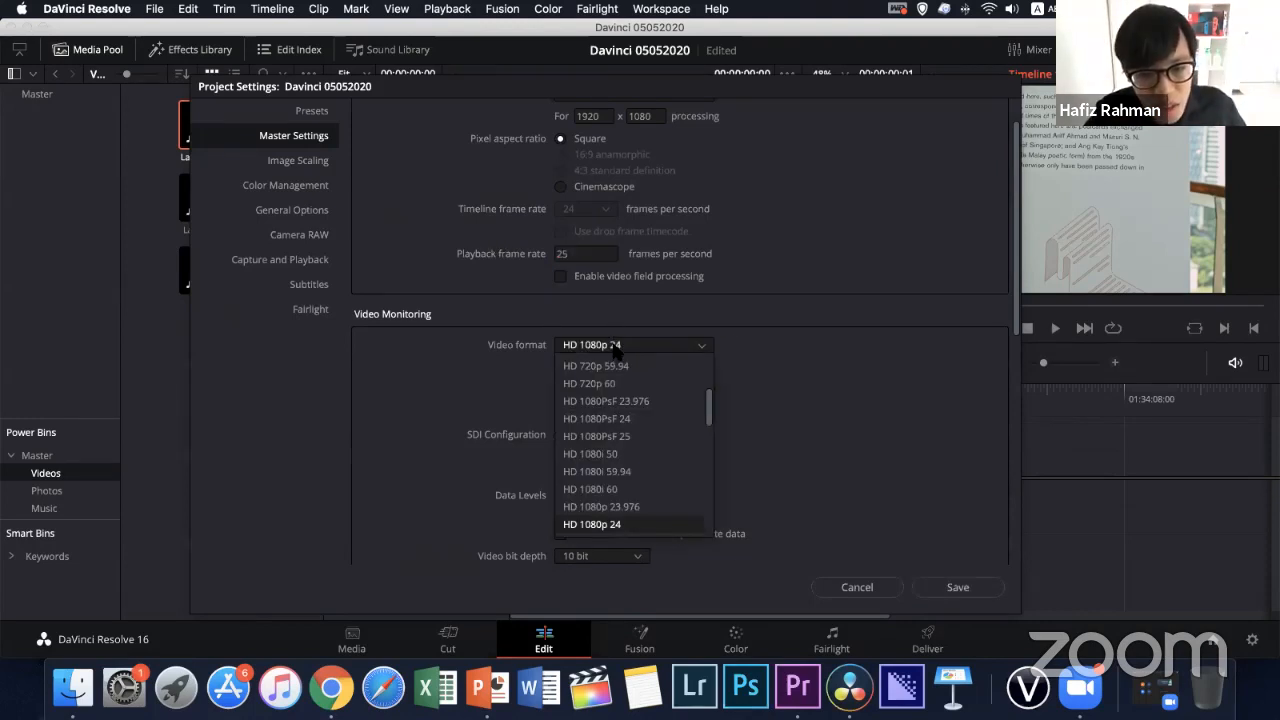
scroll(700, 440, "down", 1)
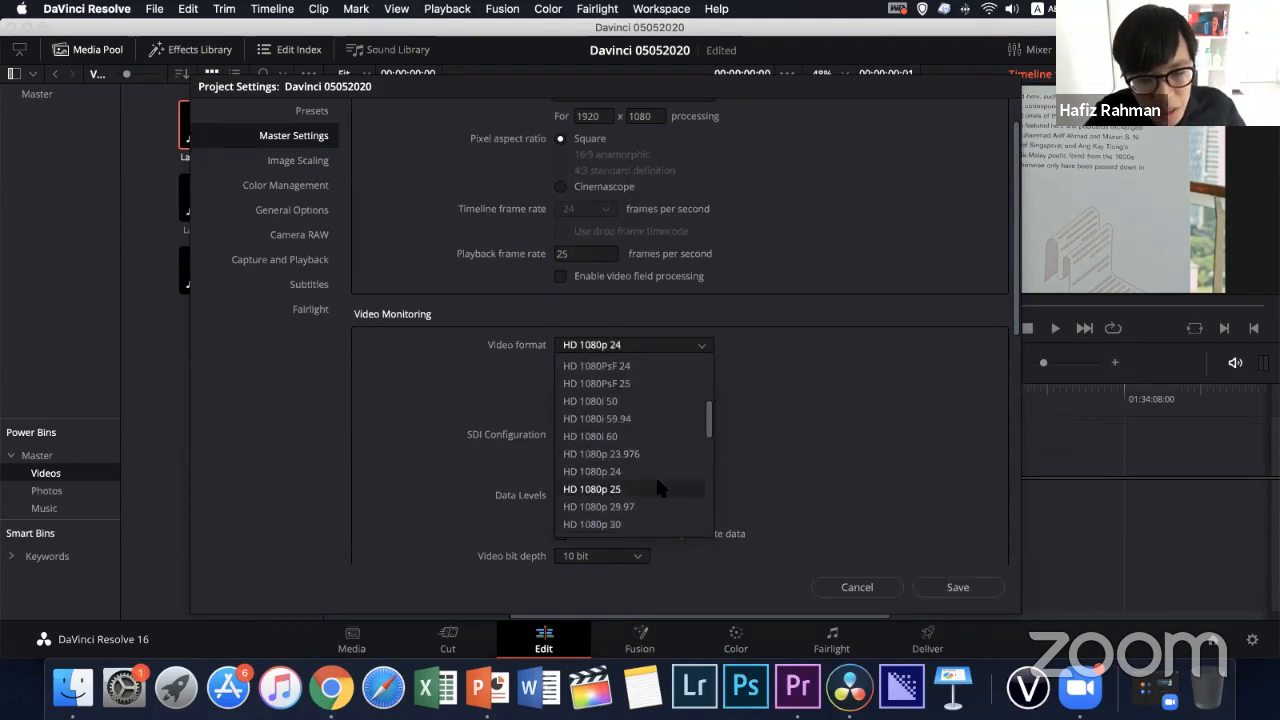
left_click(655, 474)
scroll(771, 440, "down", 5)
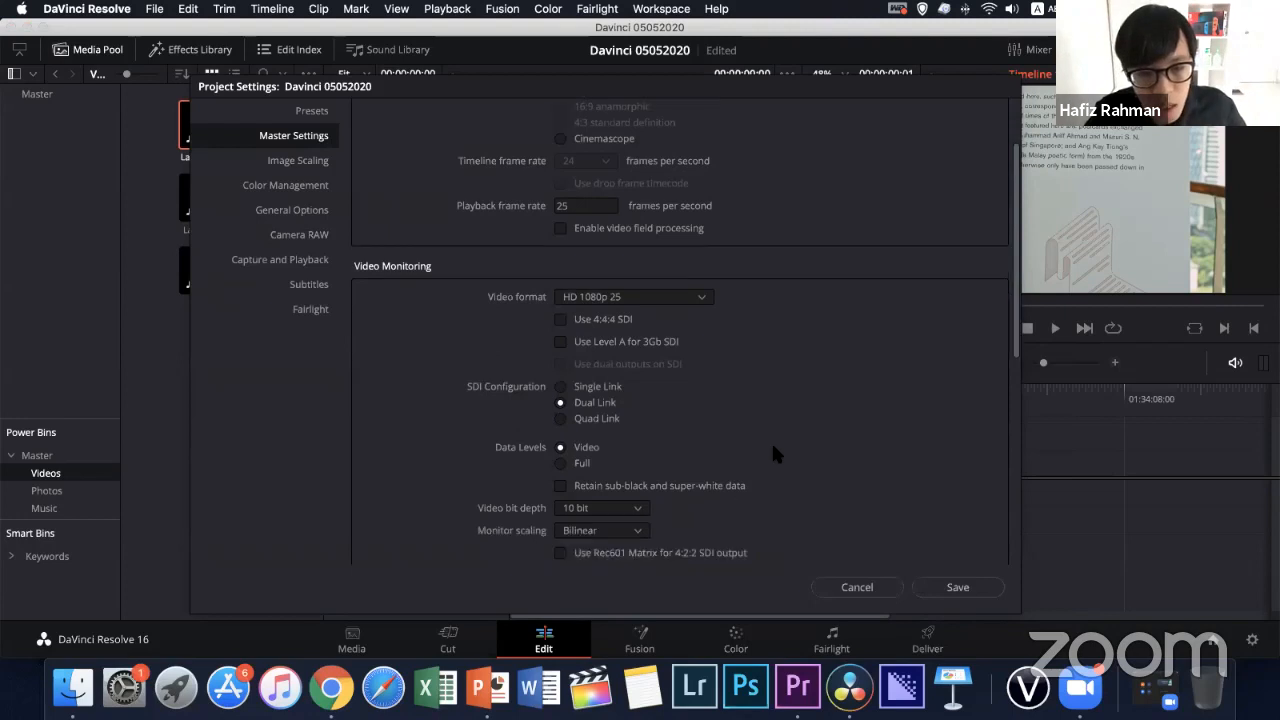
scroll(773, 450, "up", 6)
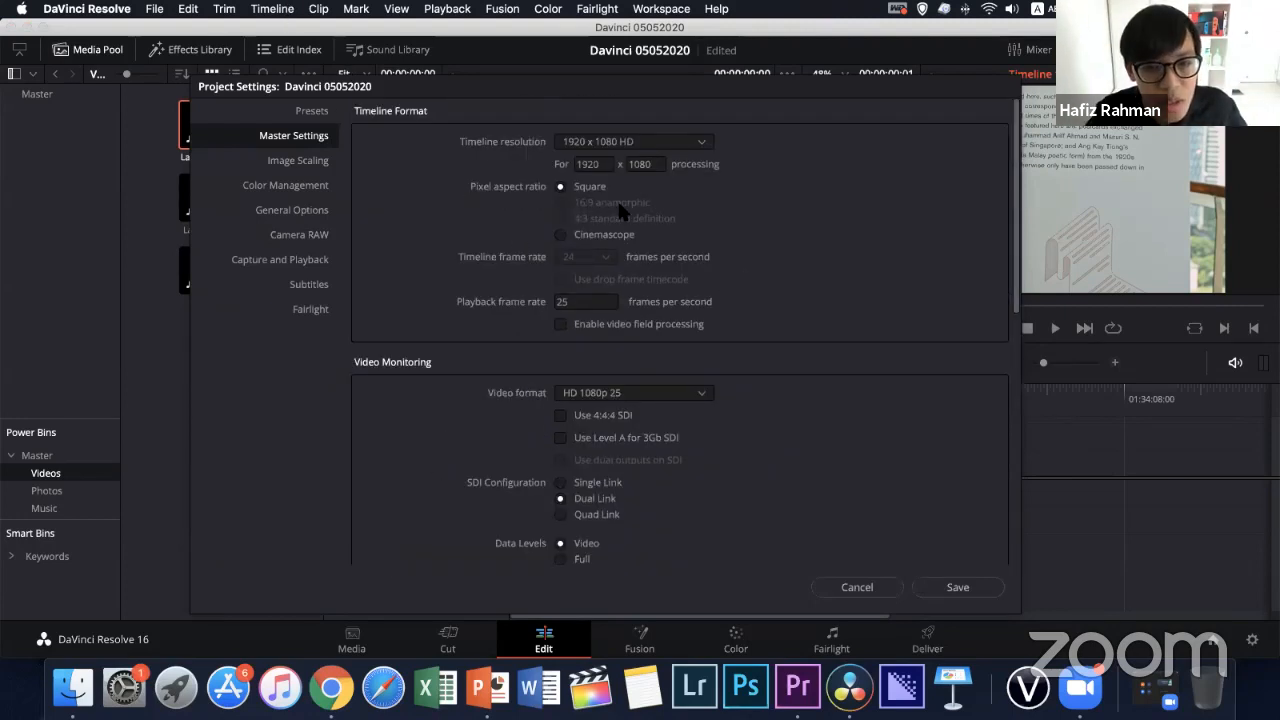
left_click(947, 587)
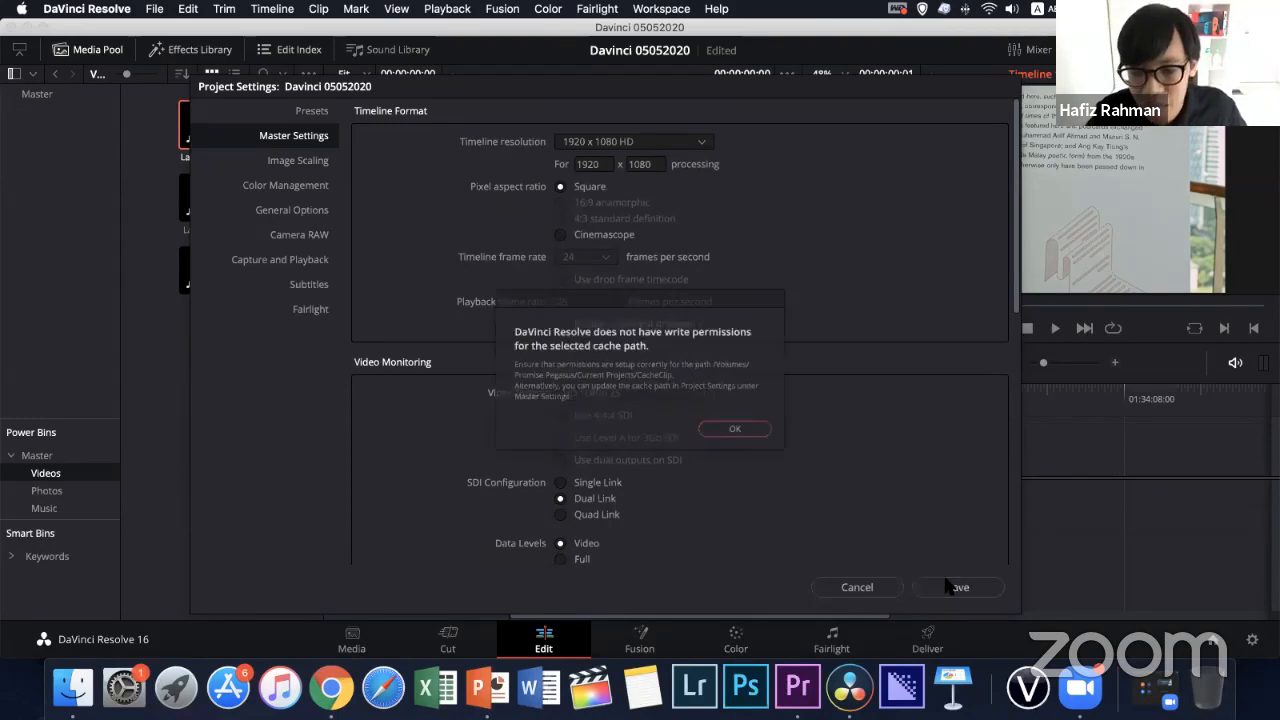
left_click(765, 447)
left_click(765, 447)
left_click(766, 448)
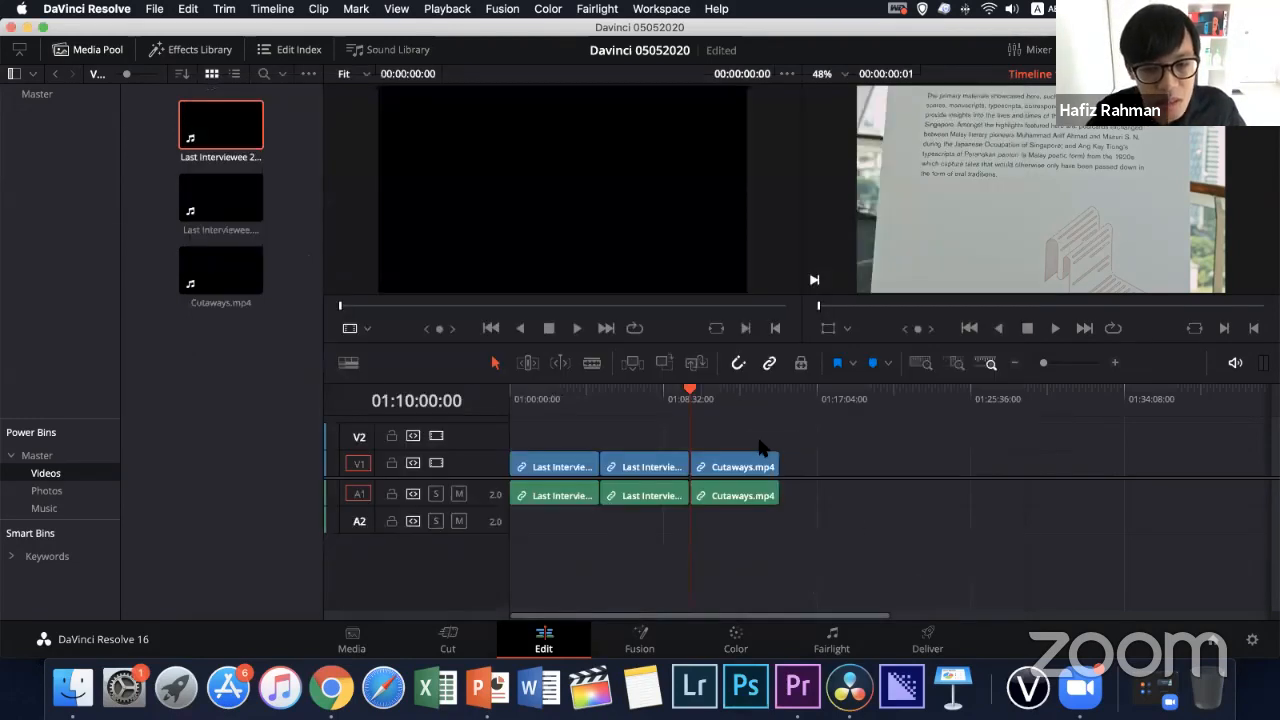
Scrub the timeline between the interview and Cutaways clips, and return the playhead to the beginning
left_click_drag(673, 410, 562, 394)
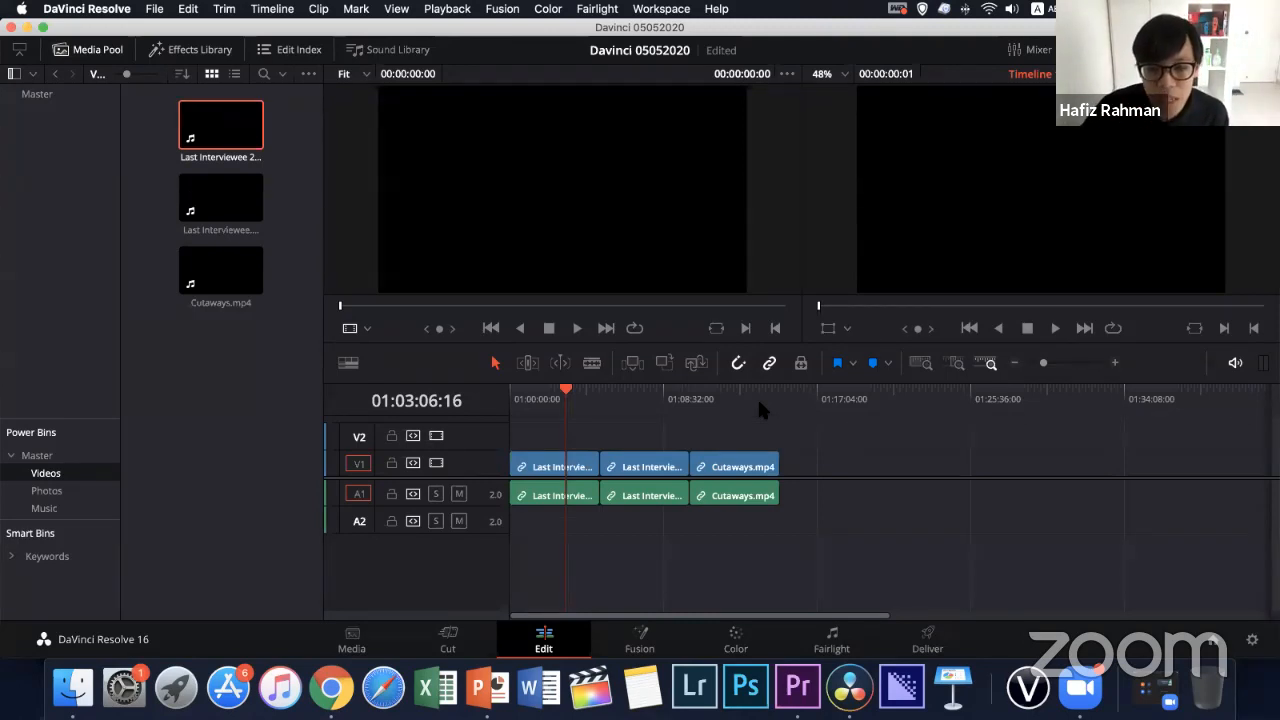
left_click_drag(731, 394, 700, 445)
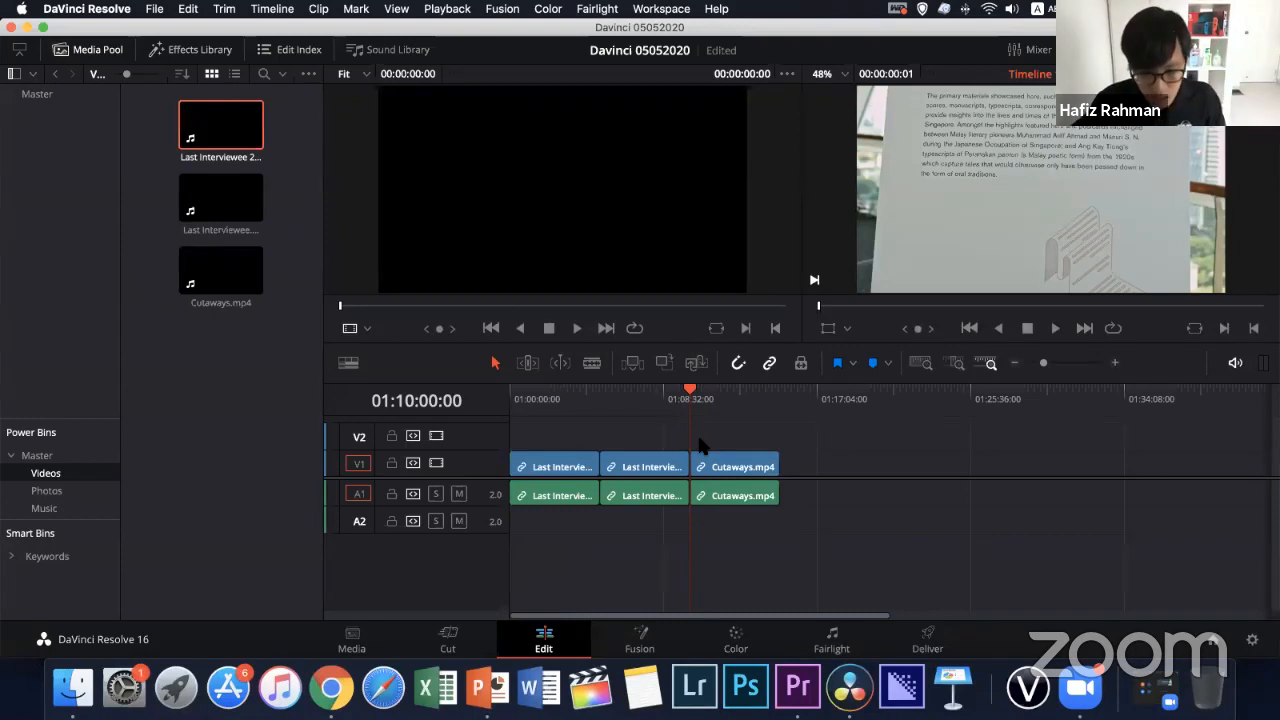
key("super+equal")
key("space")
key("Home")
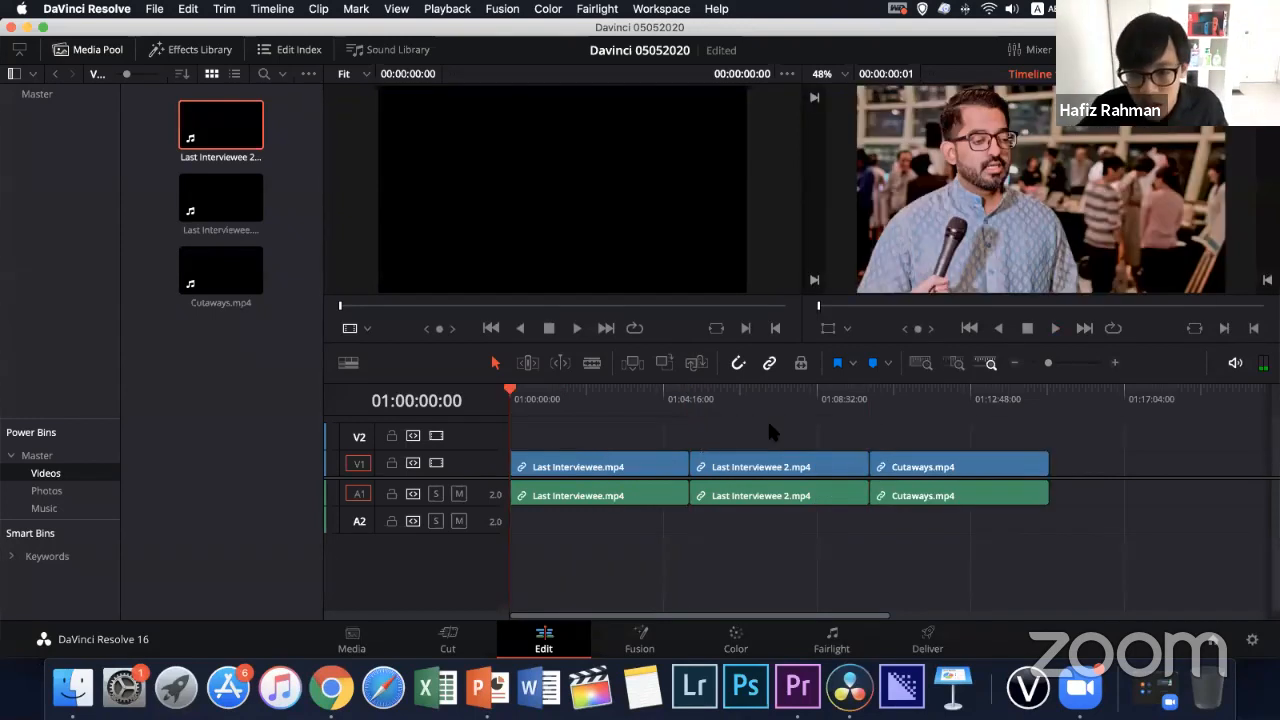
Separate the Cutaways clip from the interview clips on track V1, scrub over it and delete it from the timeline
left_click_drag(872, 398, 966, 455)
left_click_drag(989, 403, 1003, 400)
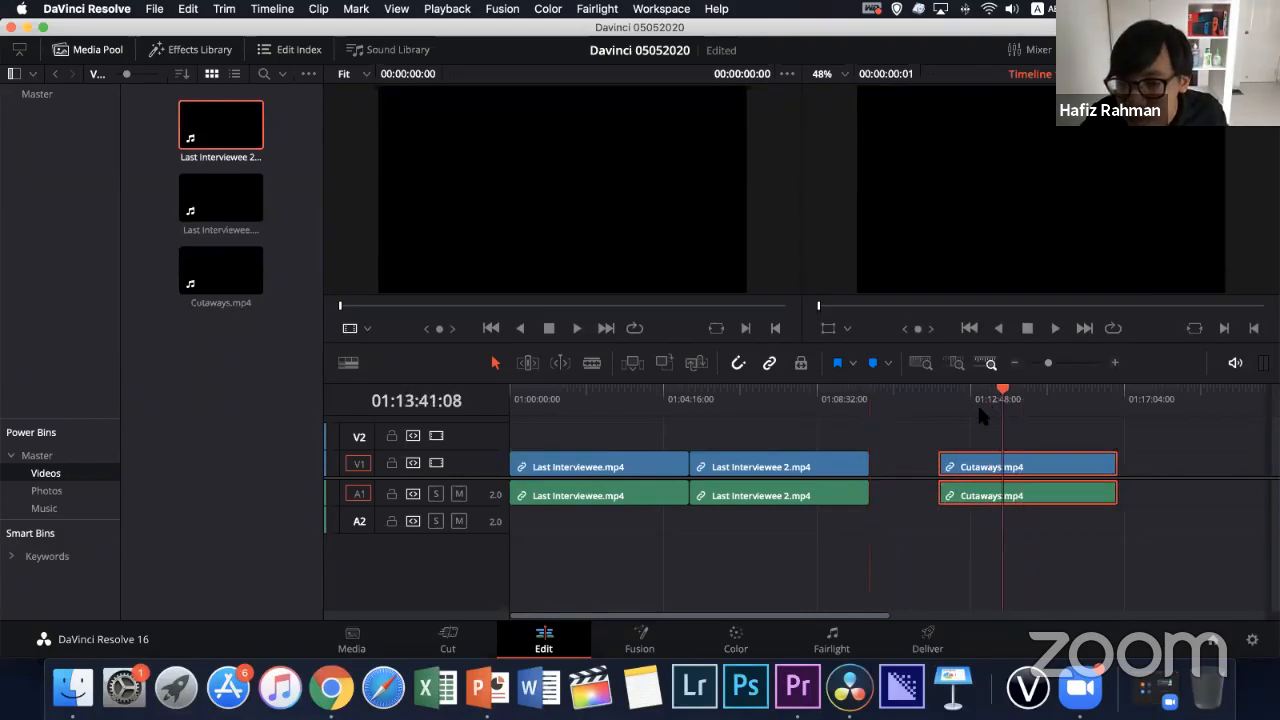
left_click(956, 404)
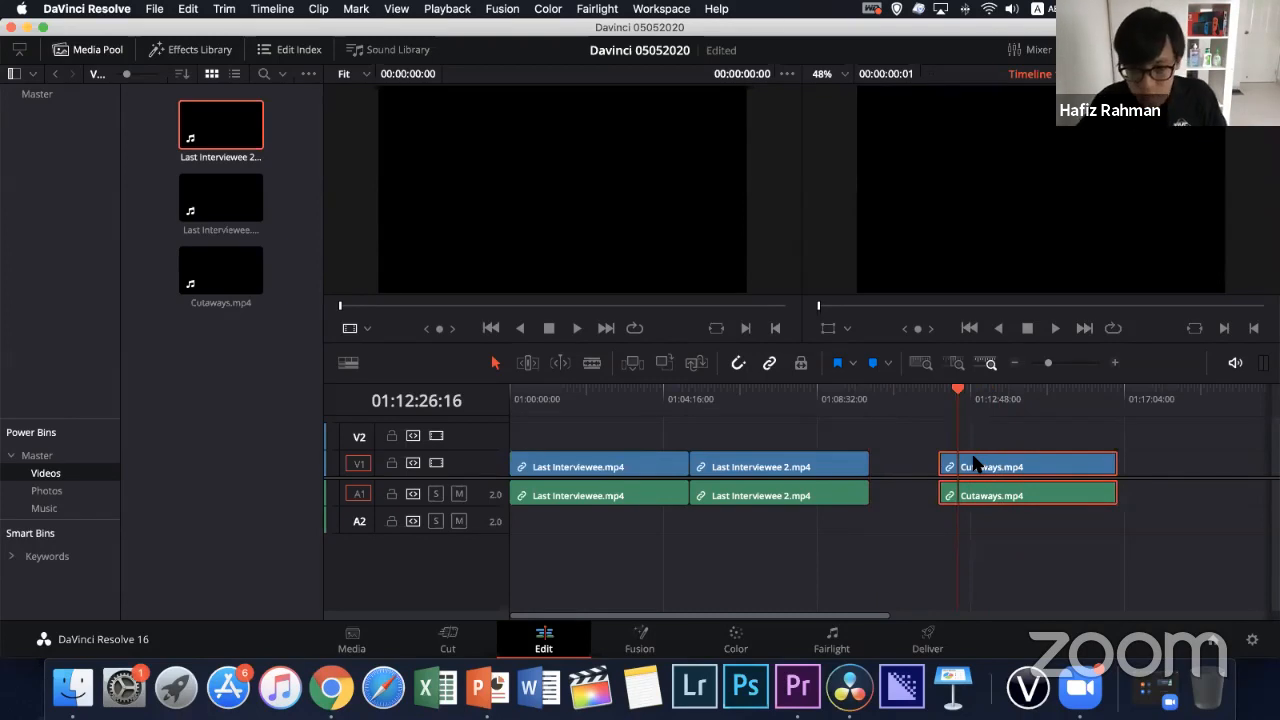
key("BackSpace")
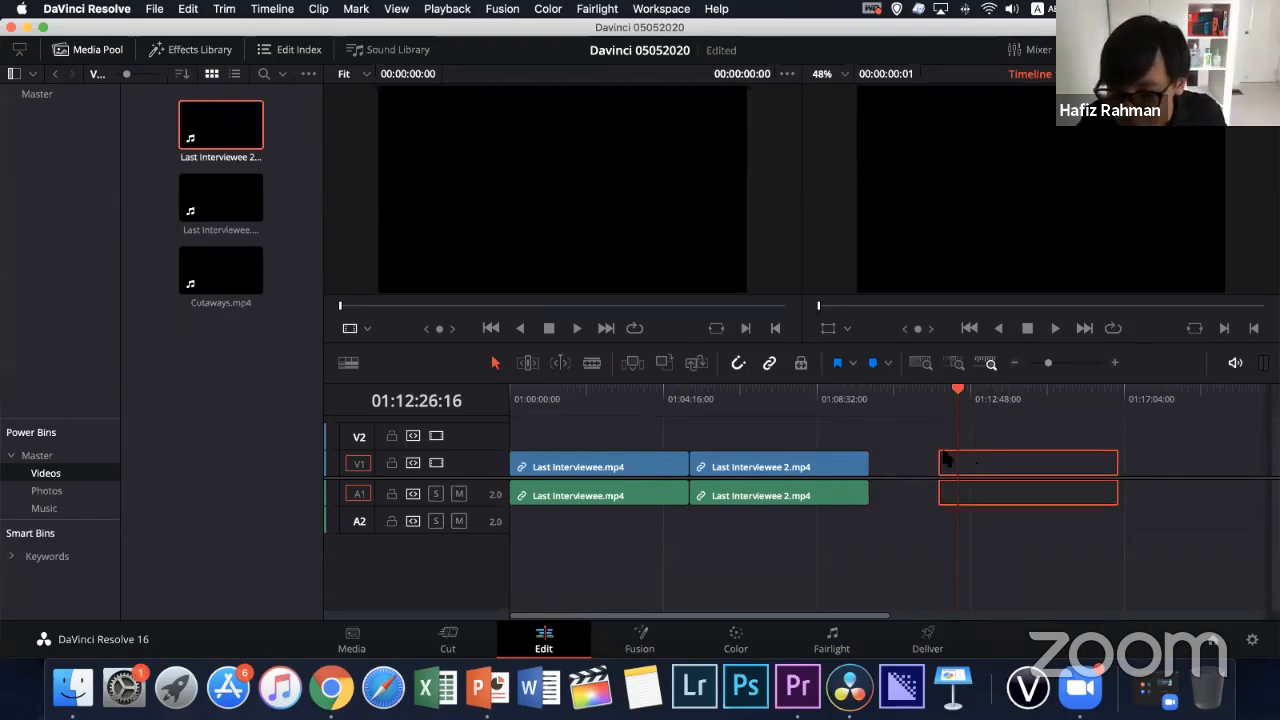
left_click(956, 464)
Switch to Finder and preview Cutaways.mp4 from the Videos subfolder of the Footage folder
left_click(66, 703)
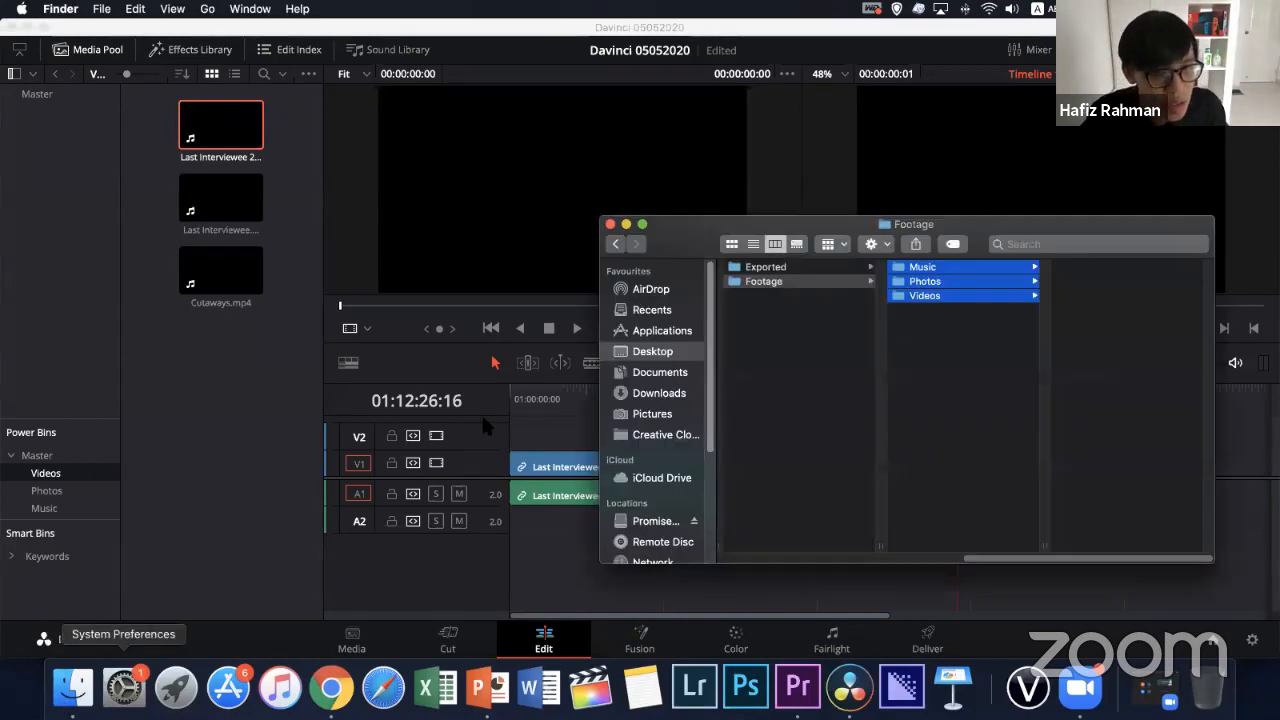
left_click(907, 354)
left_click(926, 296)
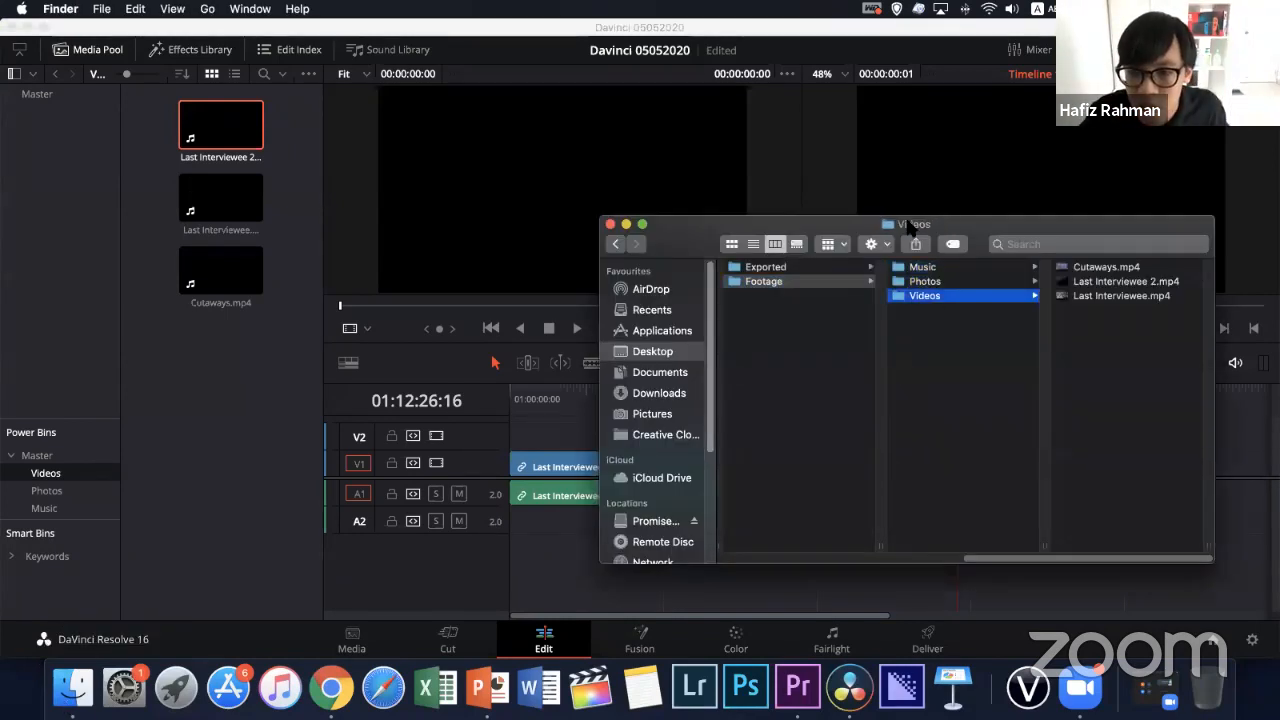
left_click_drag(907, 224, 537, 241)
left_click(713, 287)
key("space")
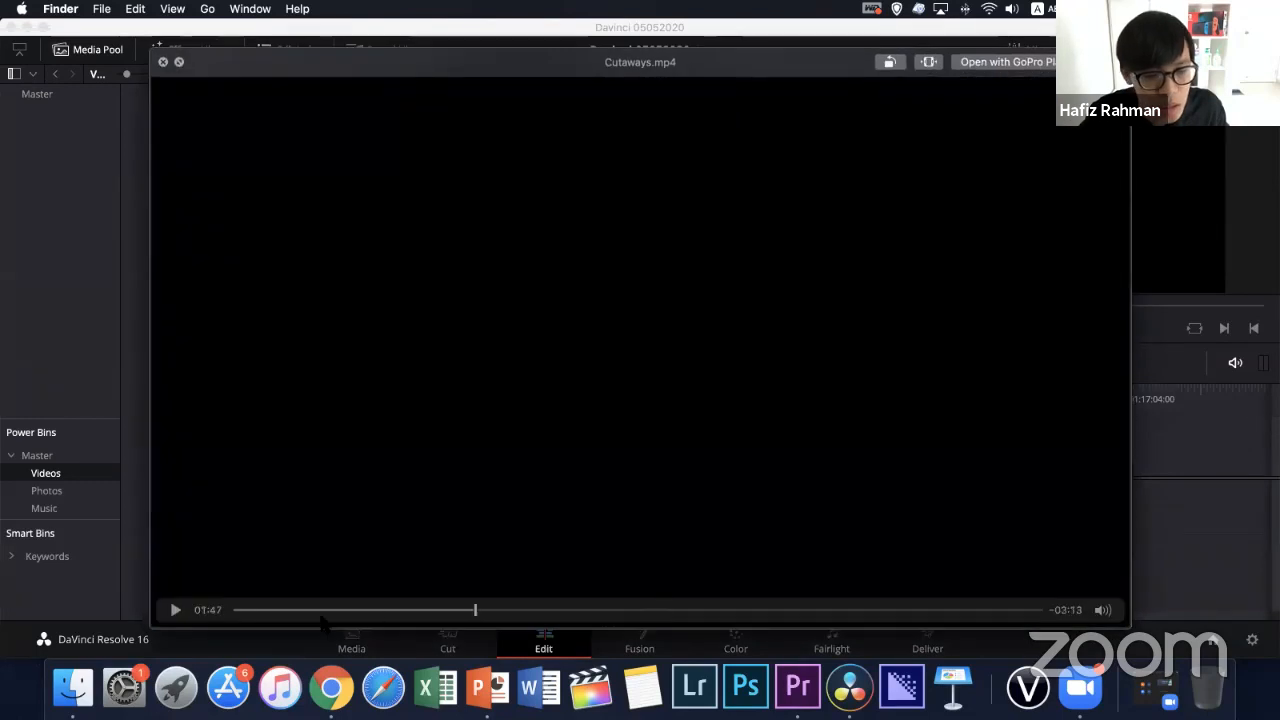
left_click_drag(321, 617, 220, 621)
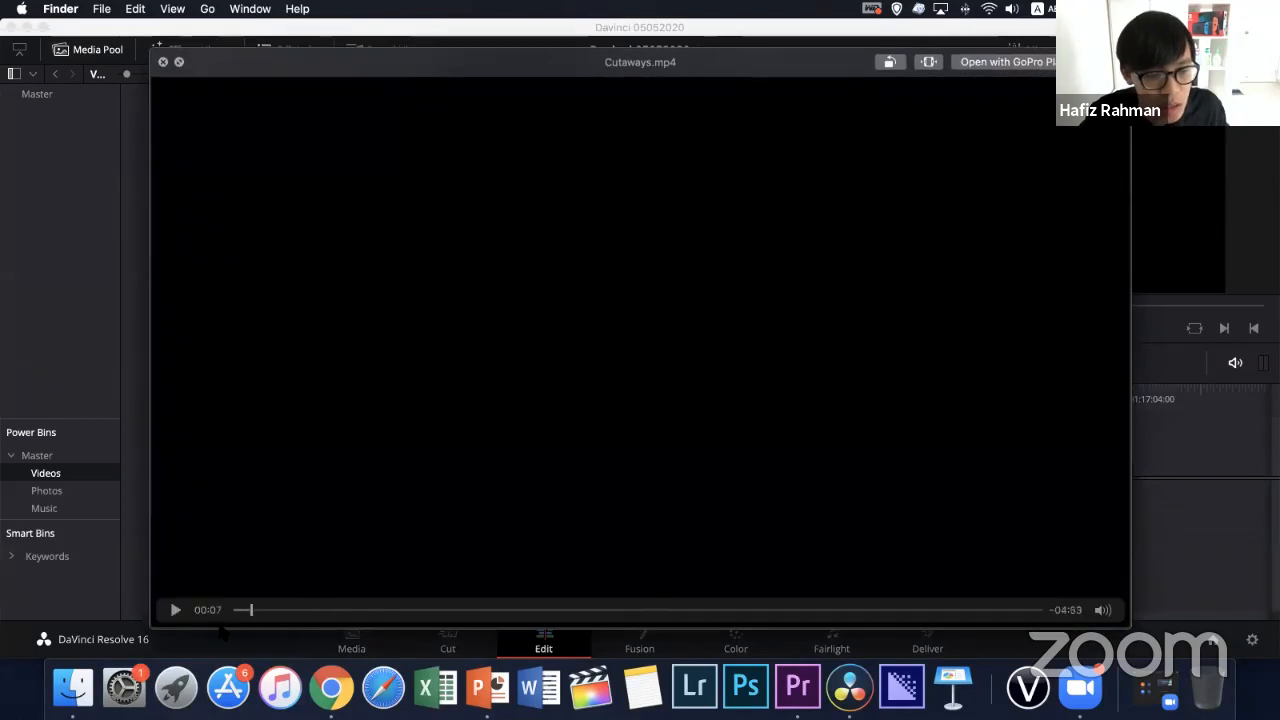
Close the Cutaways.mp4 preview and the Finder window, and switch back to DaVinci Resolve
key("space")
left_click_drag(320, 242, 135, 10)
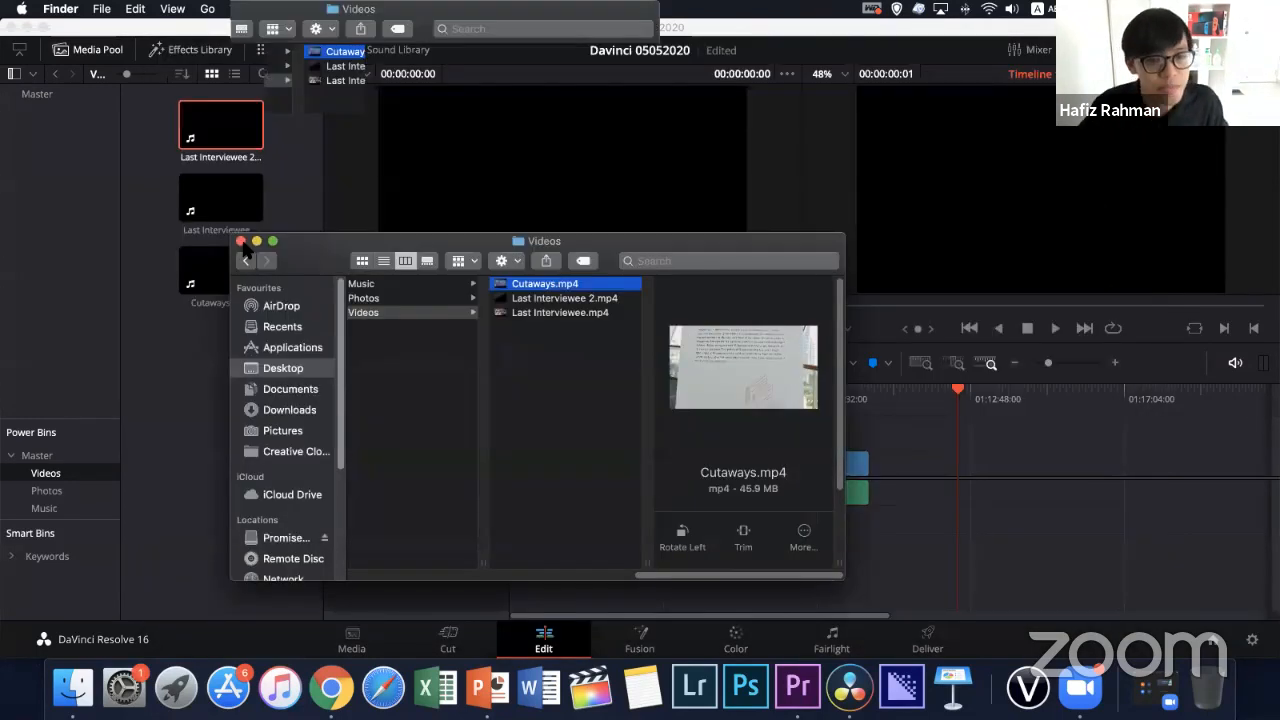
left_click(241, 243)
left_click(709, 427)
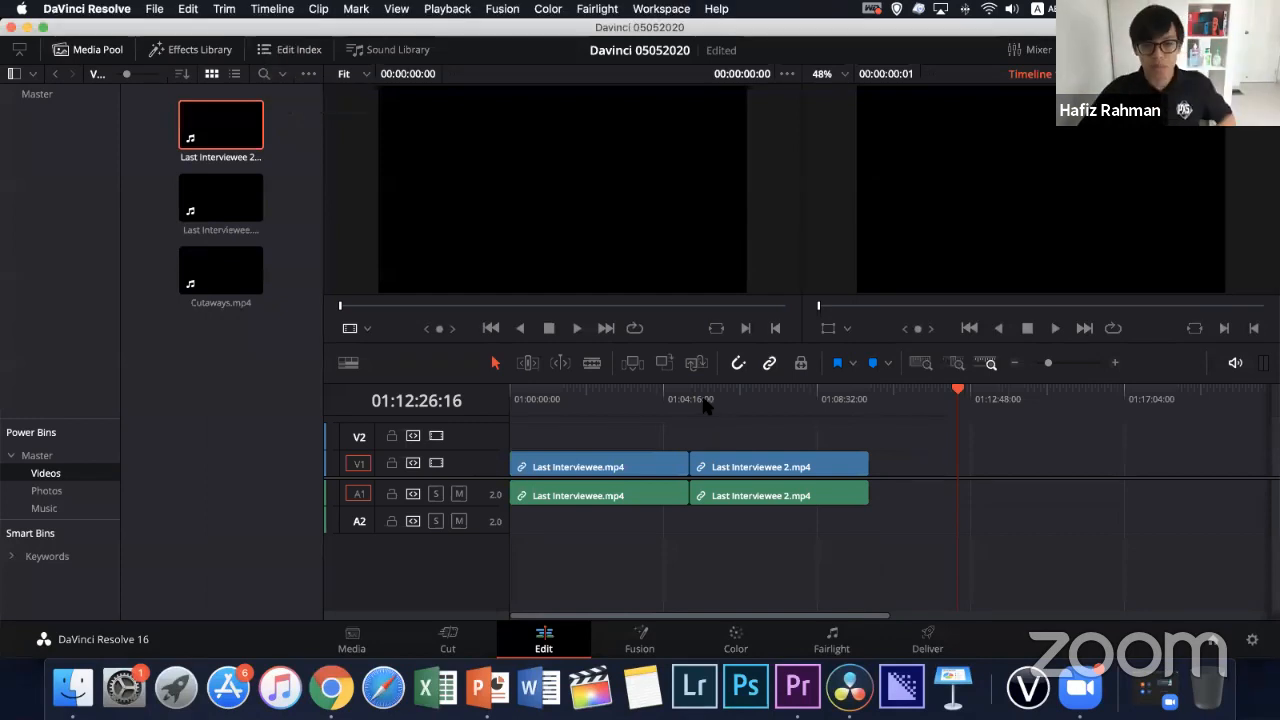
Scrub through the two interview clips on the timeline, return the playhead to the start and check playback there
left_click_drag(705, 399, 717, 441)
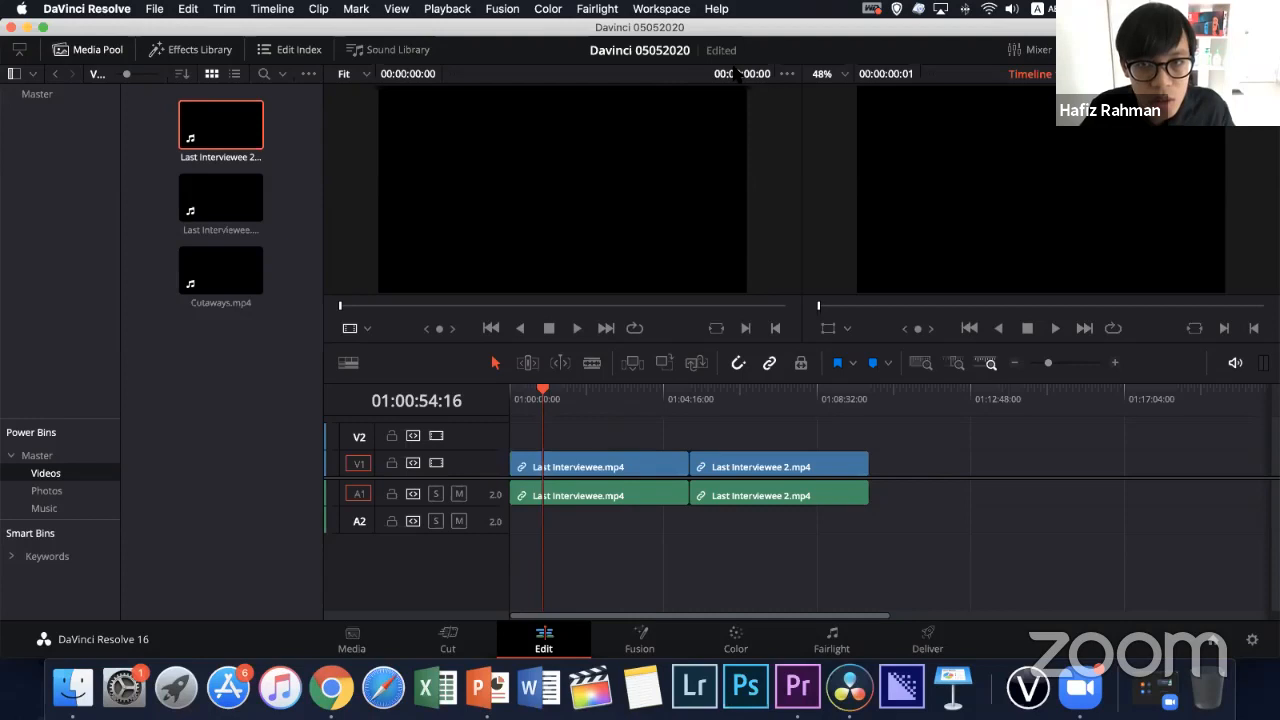
left_click_drag(655, 404, 697, 412)
key("Home")
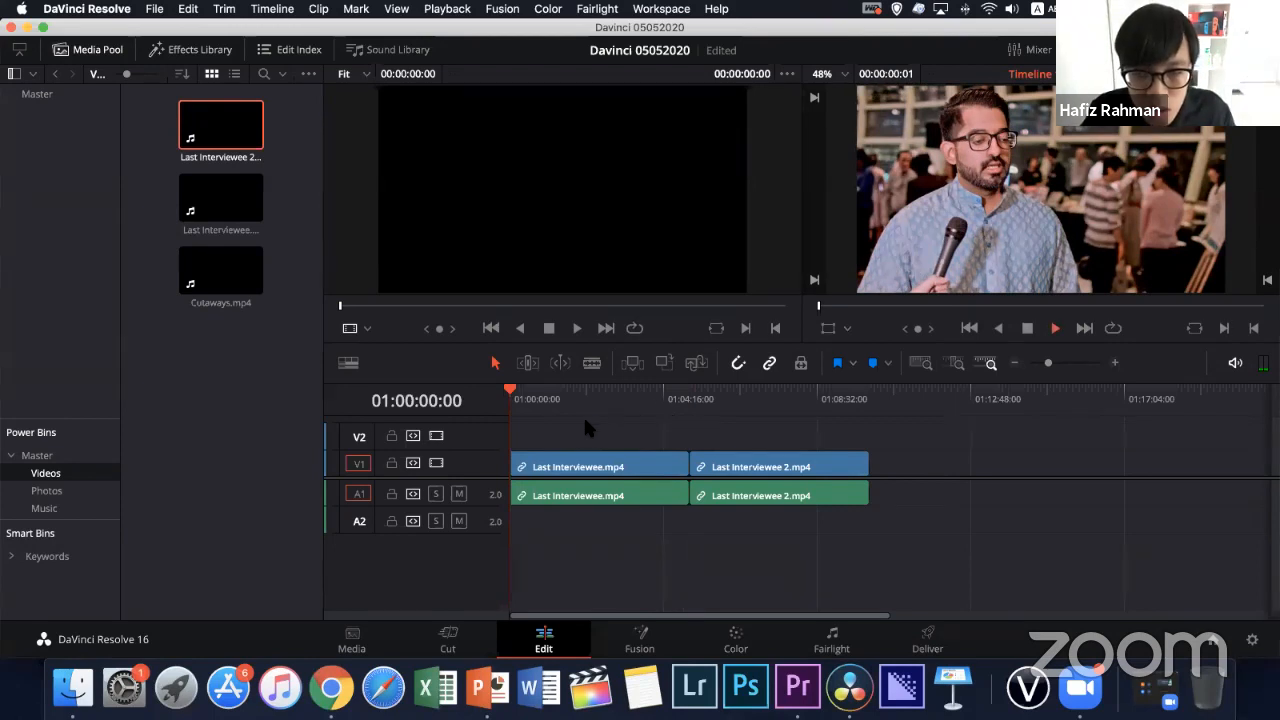
key("space")
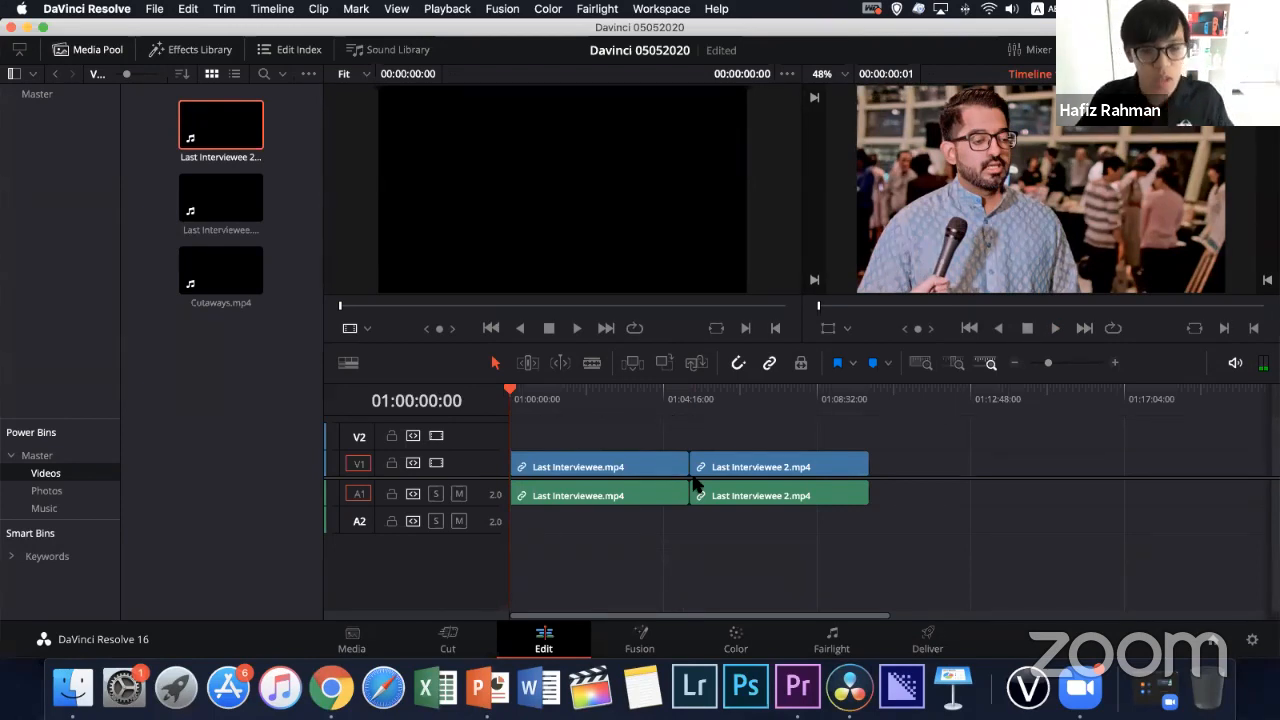
Select both interview clips with their audio on the timeline, and reload the Videos power bin by way of Photos
left_click_drag(566, 432, 766, 516)
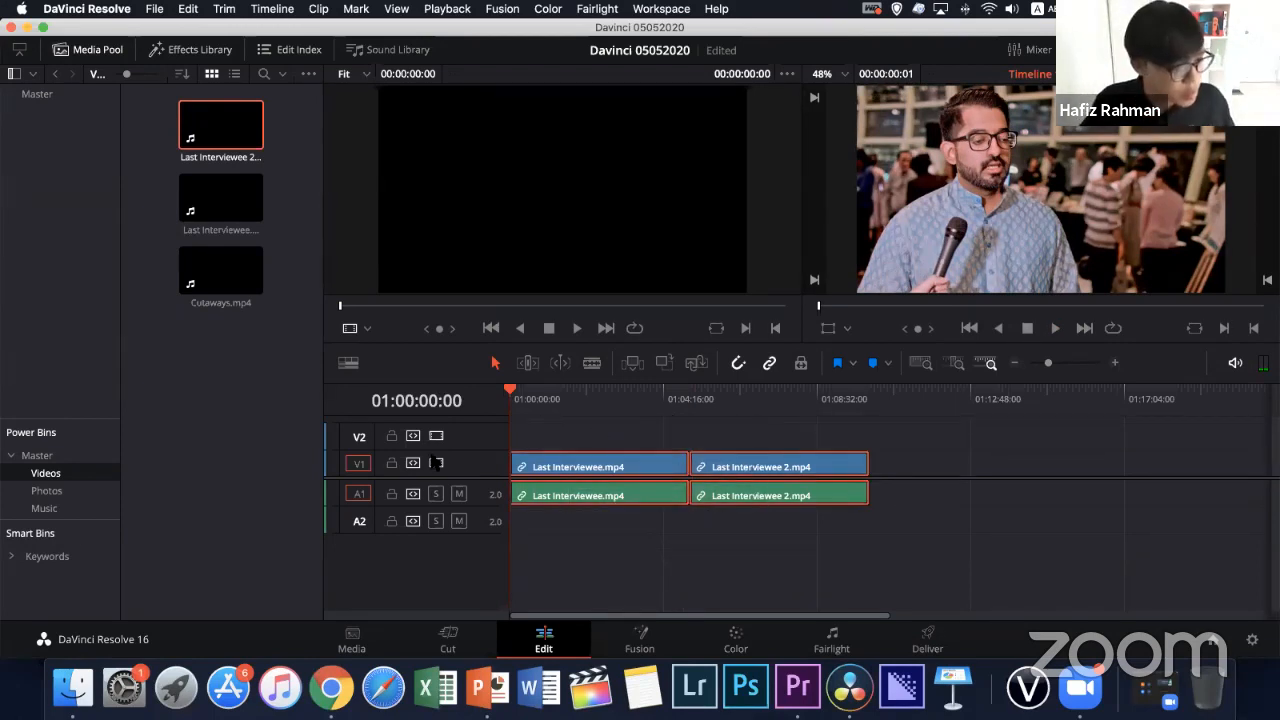
left_click(45, 490)
left_click(43, 473)
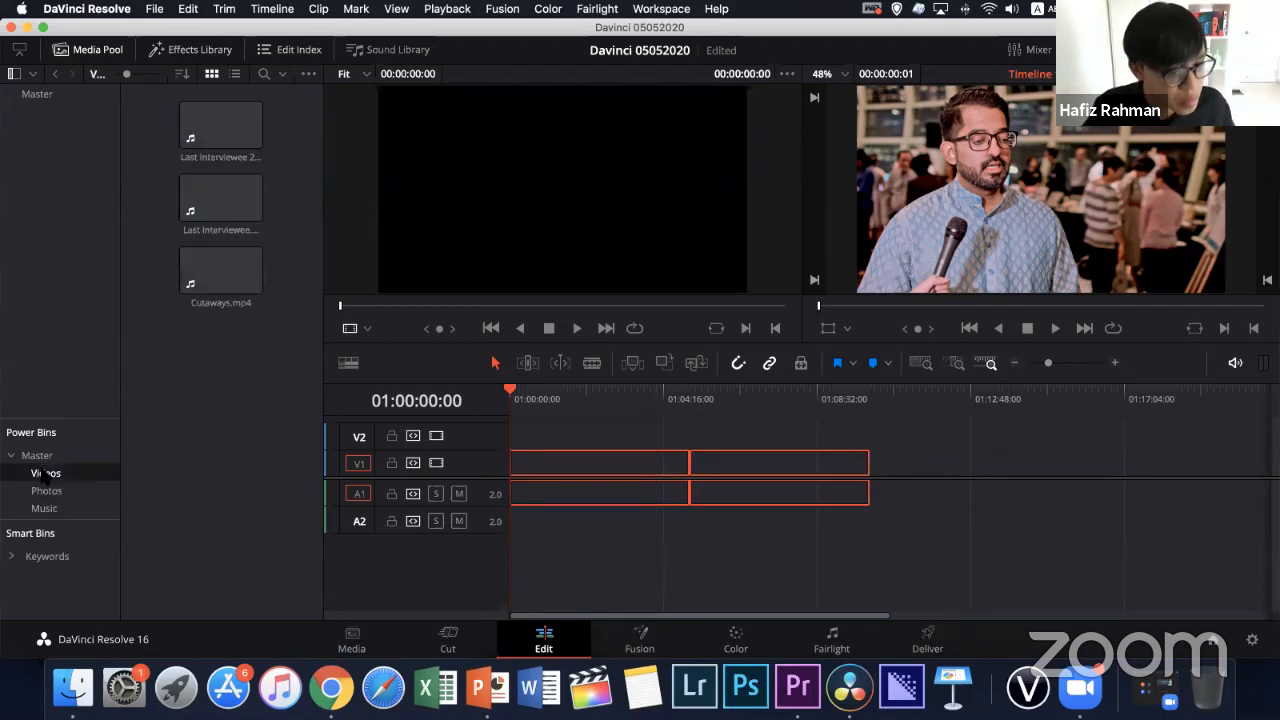
On the Media page, scrub back through Last Interviewee 2.mp4 and load Cutaways.mp4 in the viewer for checking
left_click(362, 648)
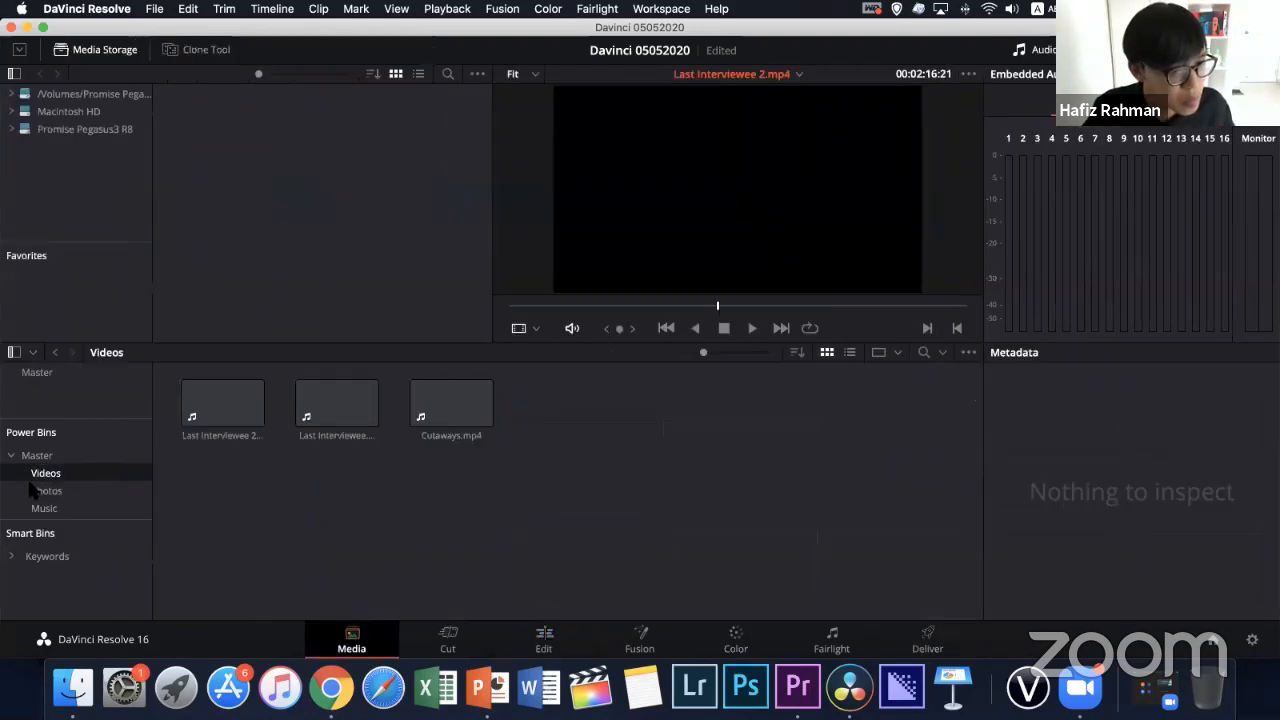
left_click_drag(607, 307, 563, 307)
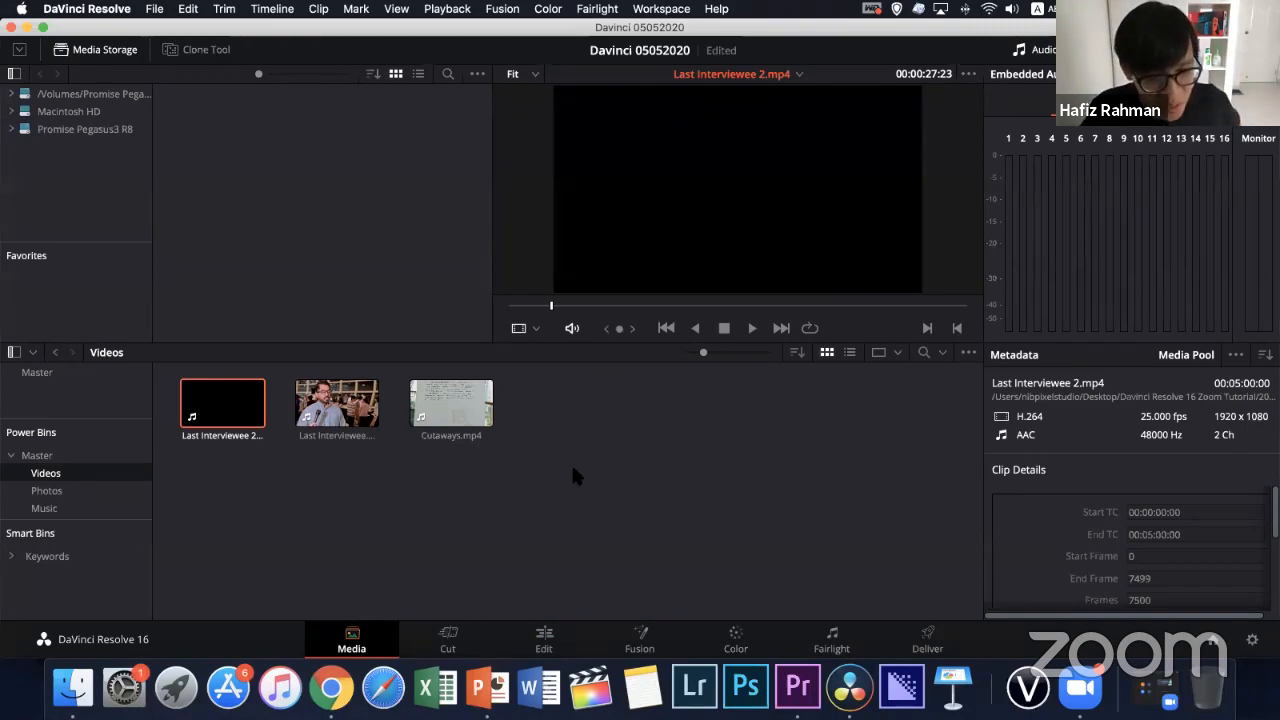
left_click(461, 390)
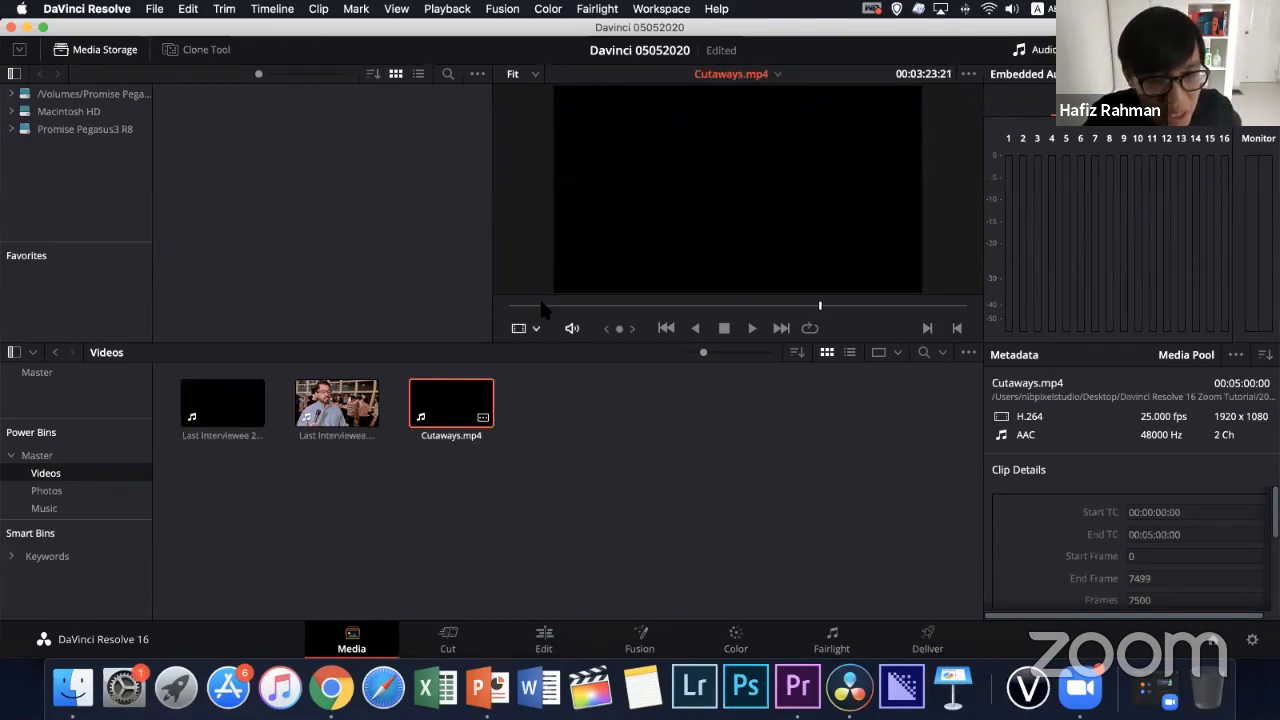
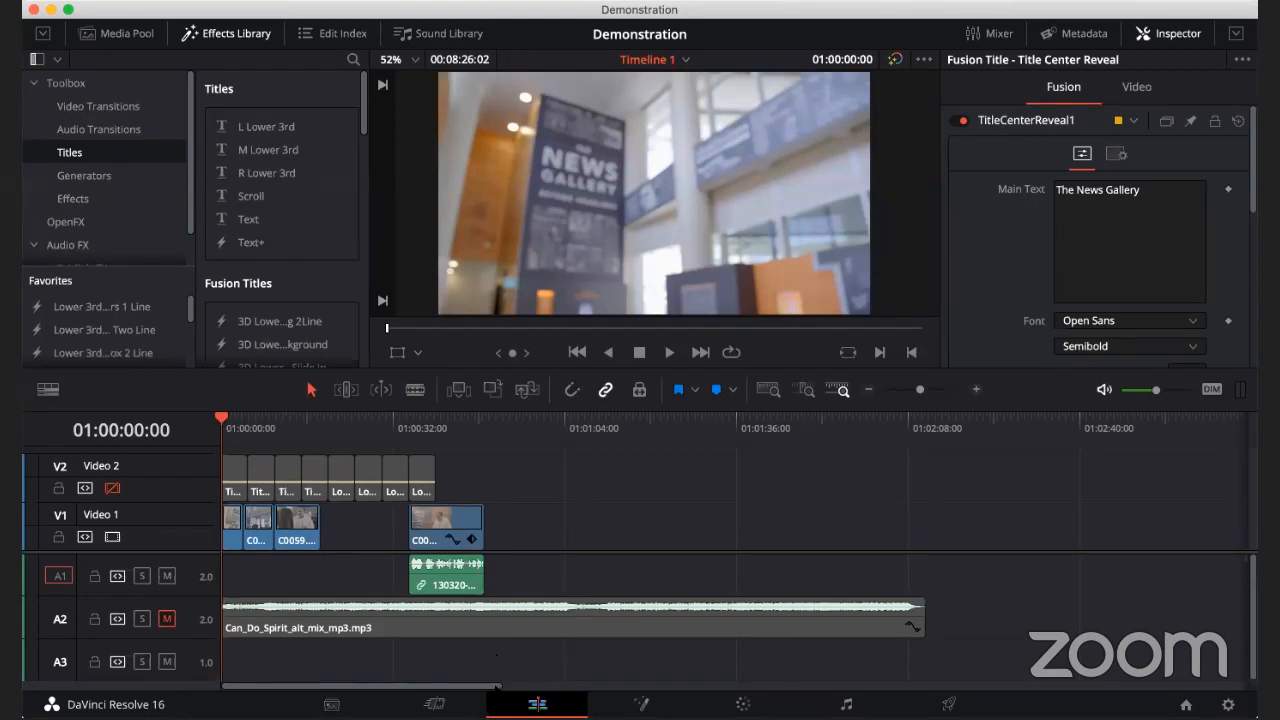
Move all the title clips from Video 2 to Video 1 at about 01:01:15, and review the footage around 01:00:16
left_click_drag(478, 484, 631, 505)
left_click_drag(252, 430, 305, 436)
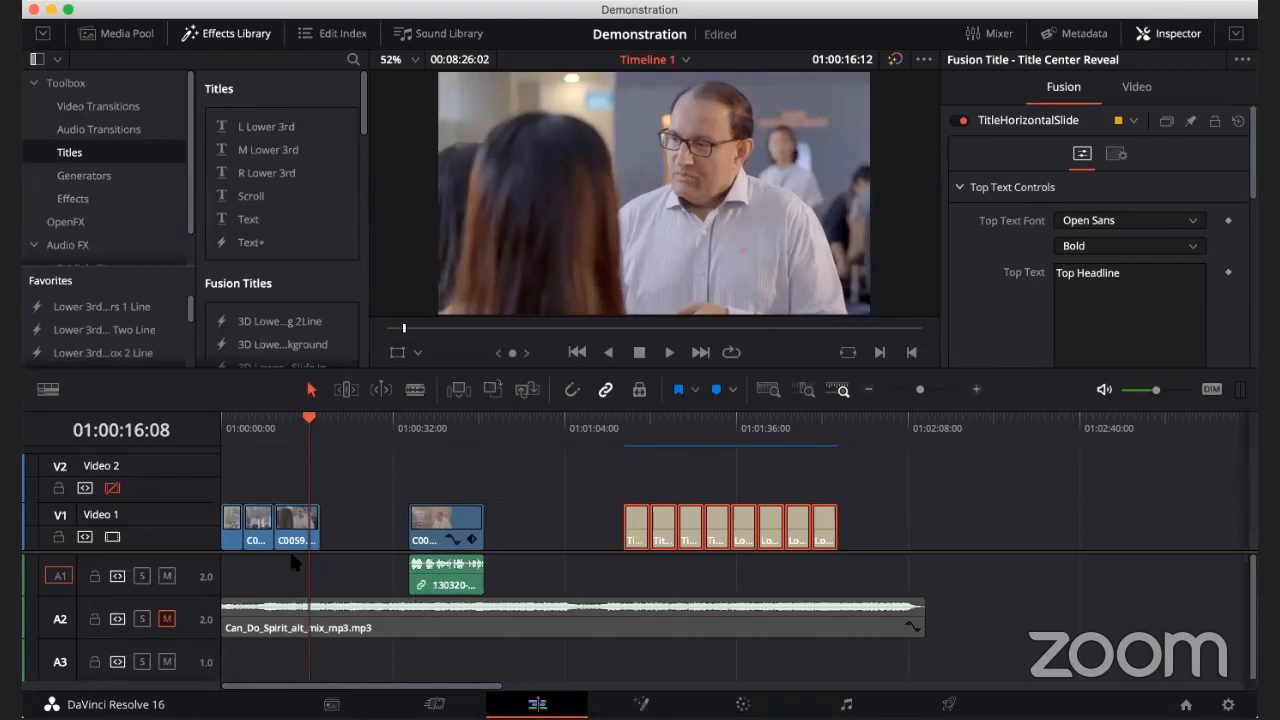
Extend the end of C0059.MP4 to about 01:00:30, preview the added footage and undo the extension
key("super+equal")
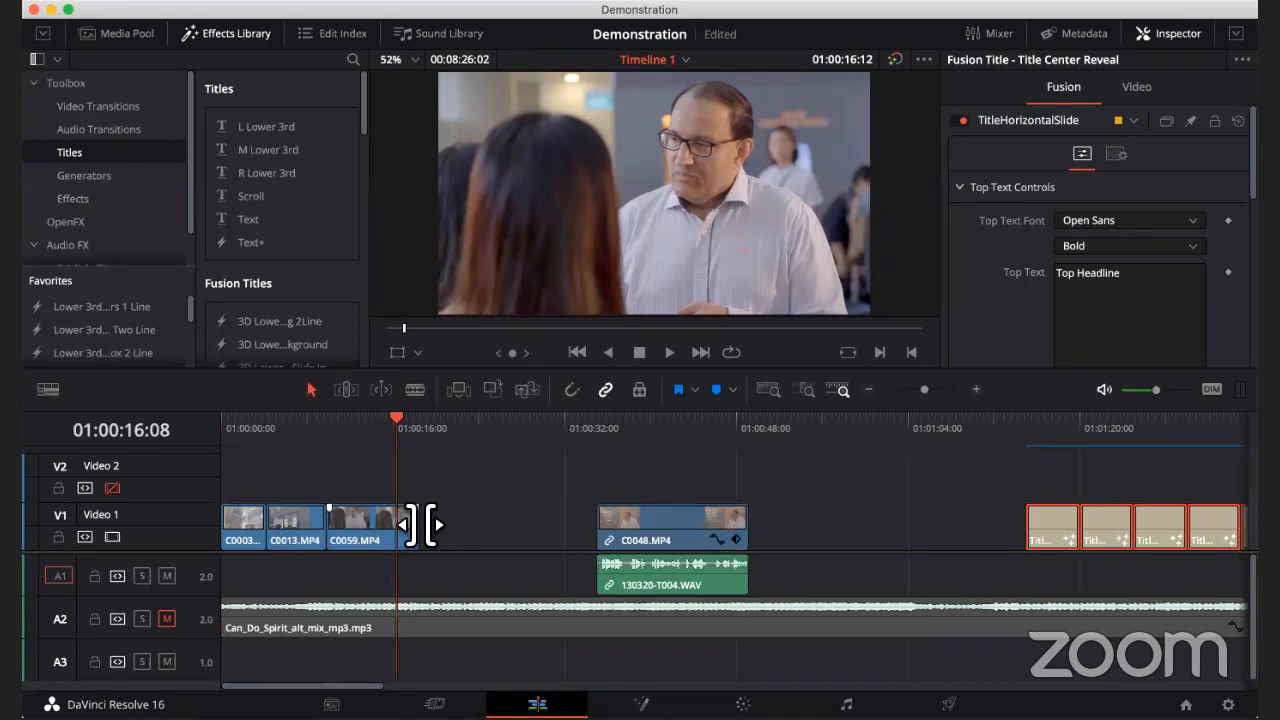
left_click_drag(418, 524, 542, 524)
left_click_drag(402, 425, 497, 425)
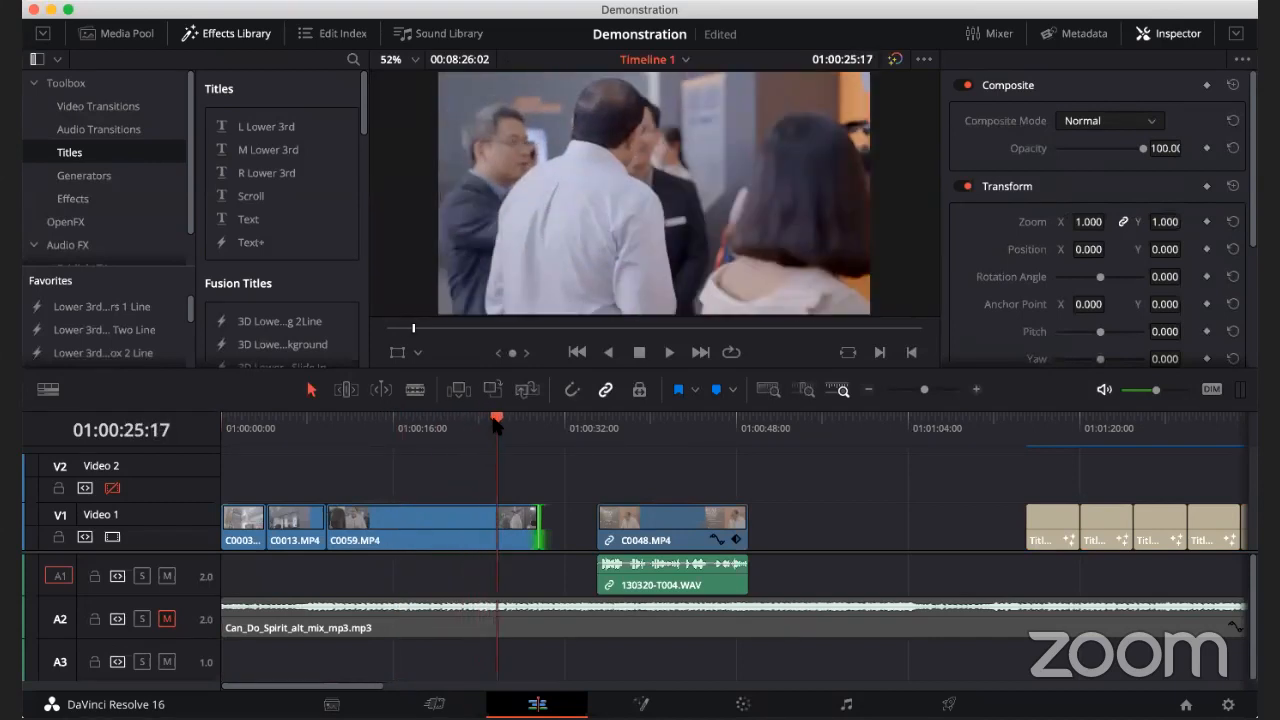
key("super+z")
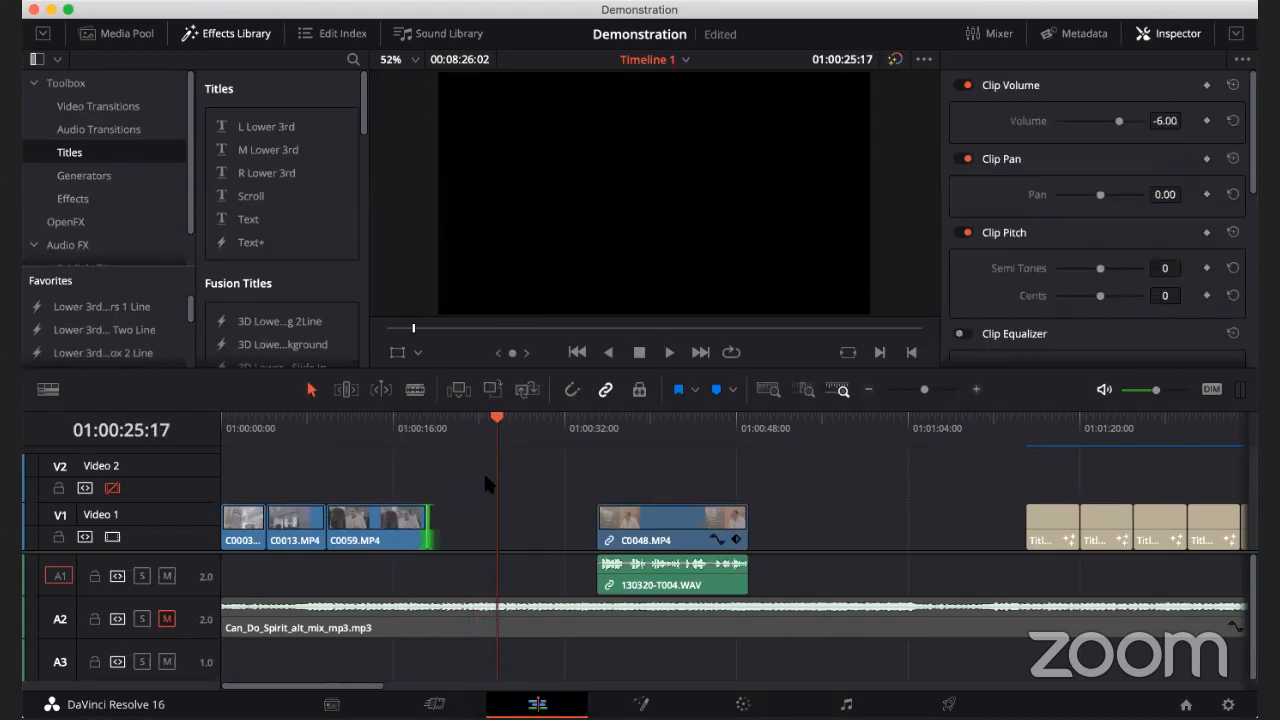
Trim the end of C0059.MP4 back to about 01:00:14, play the shortened clip and undo the trim
left_click_drag(429, 527, 375, 528)
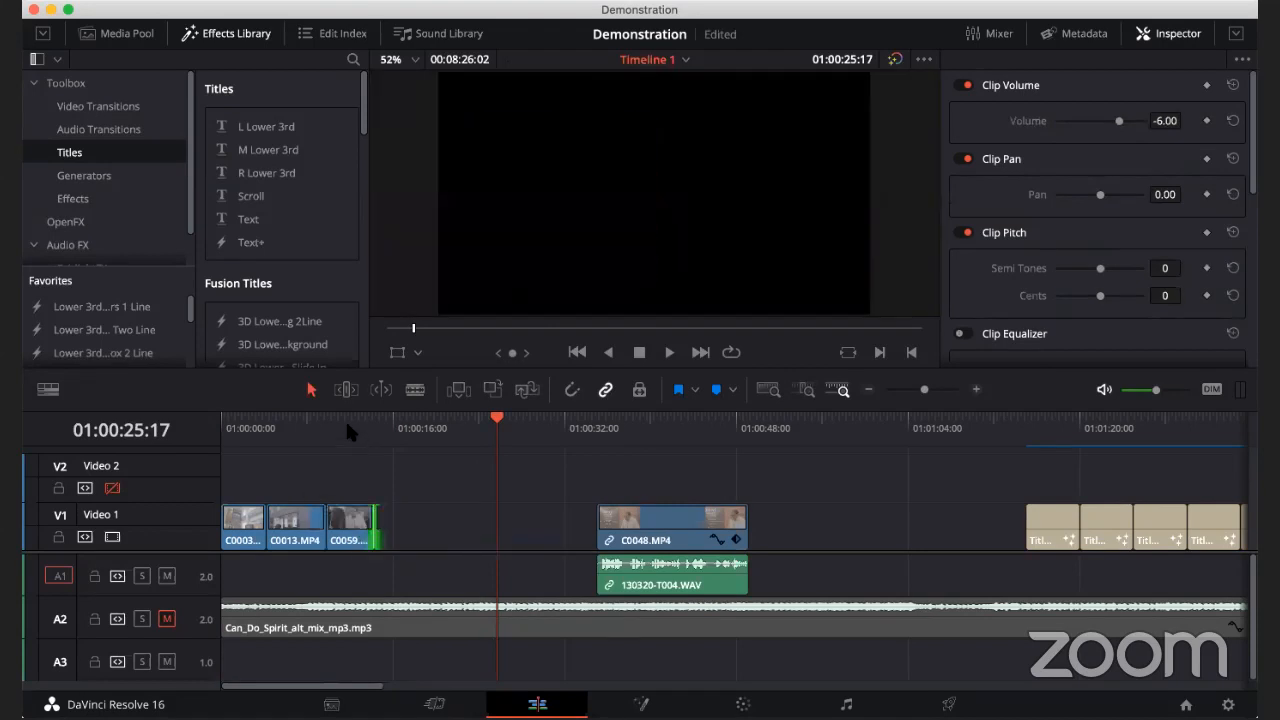
left_click(346, 425)
key("space")
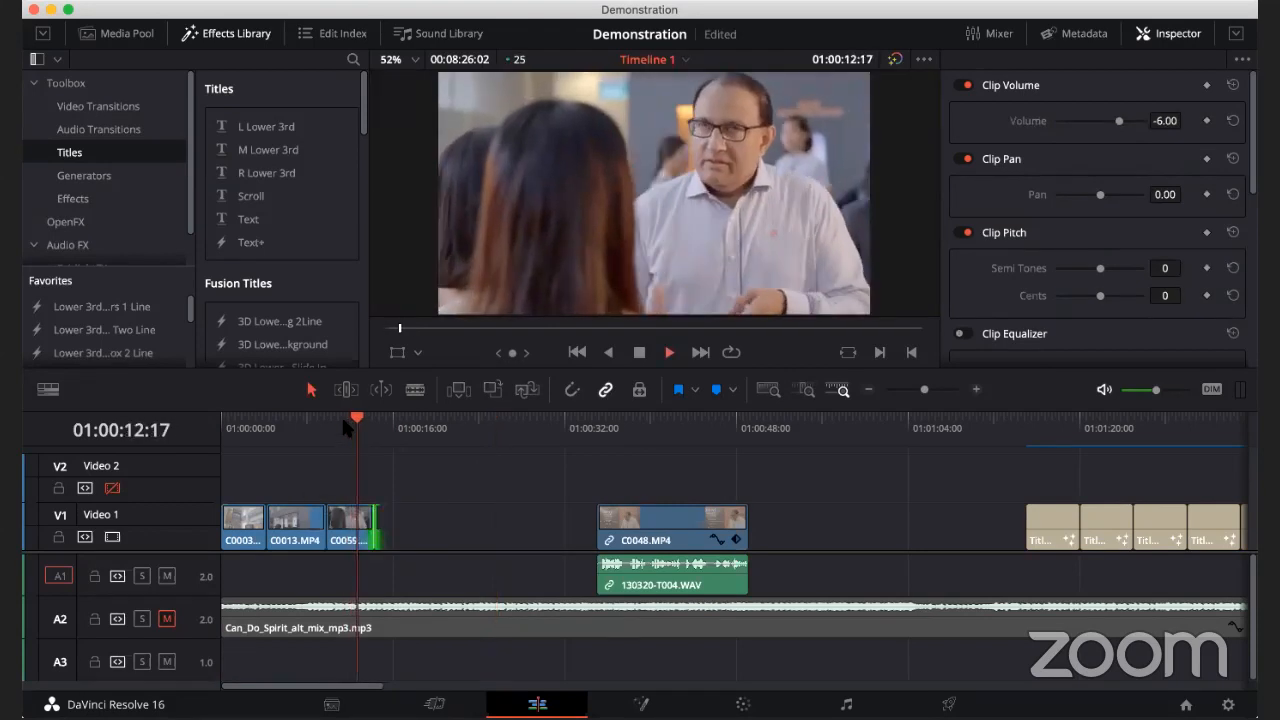
key("super+z")
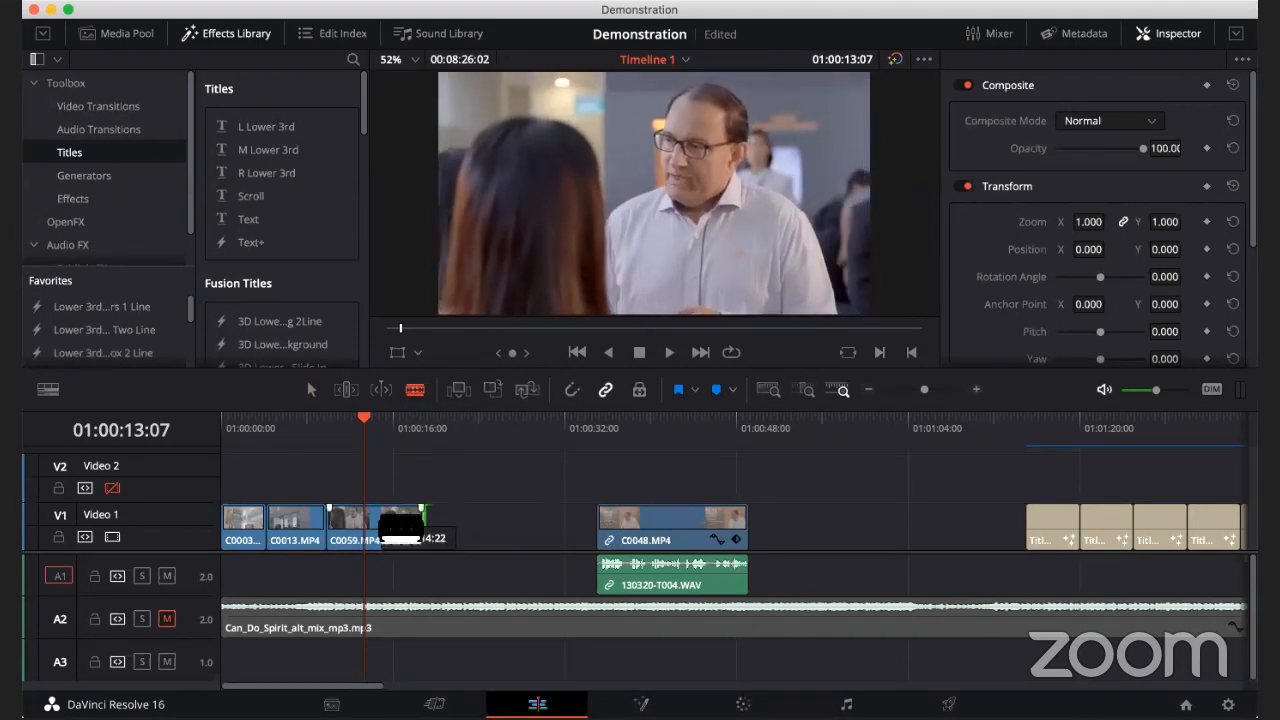
Split C0059.MP4 at about 01:00:15 and move its second piece later on Video 1, leaving a gap
left_click(381, 520)
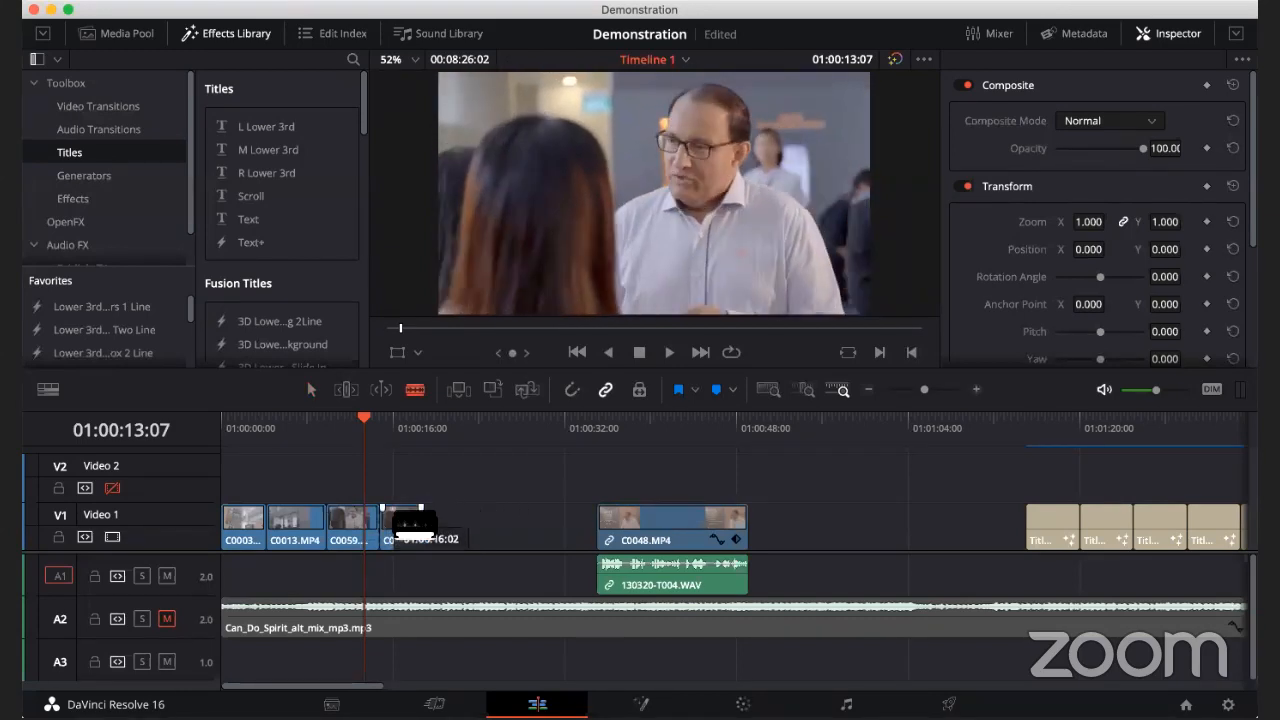
left_click(312, 394)
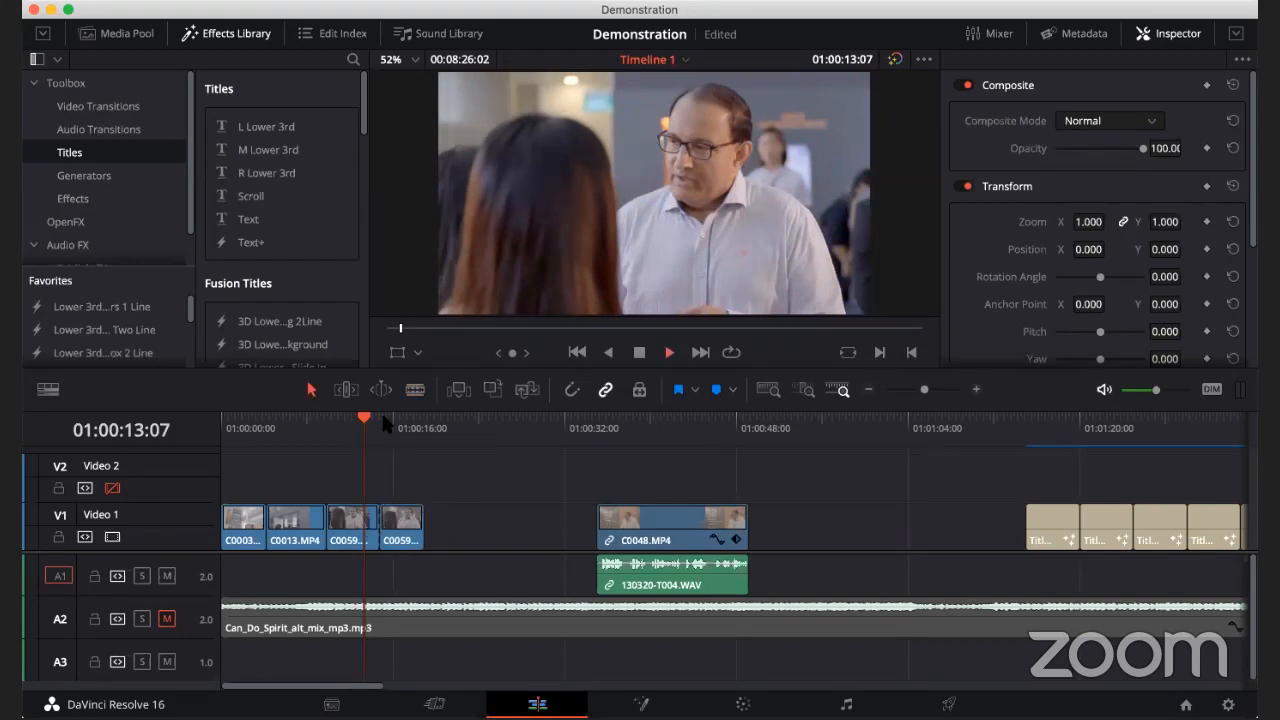
left_click(401, 528)
left_click_drag(401, 528, 433, 530)
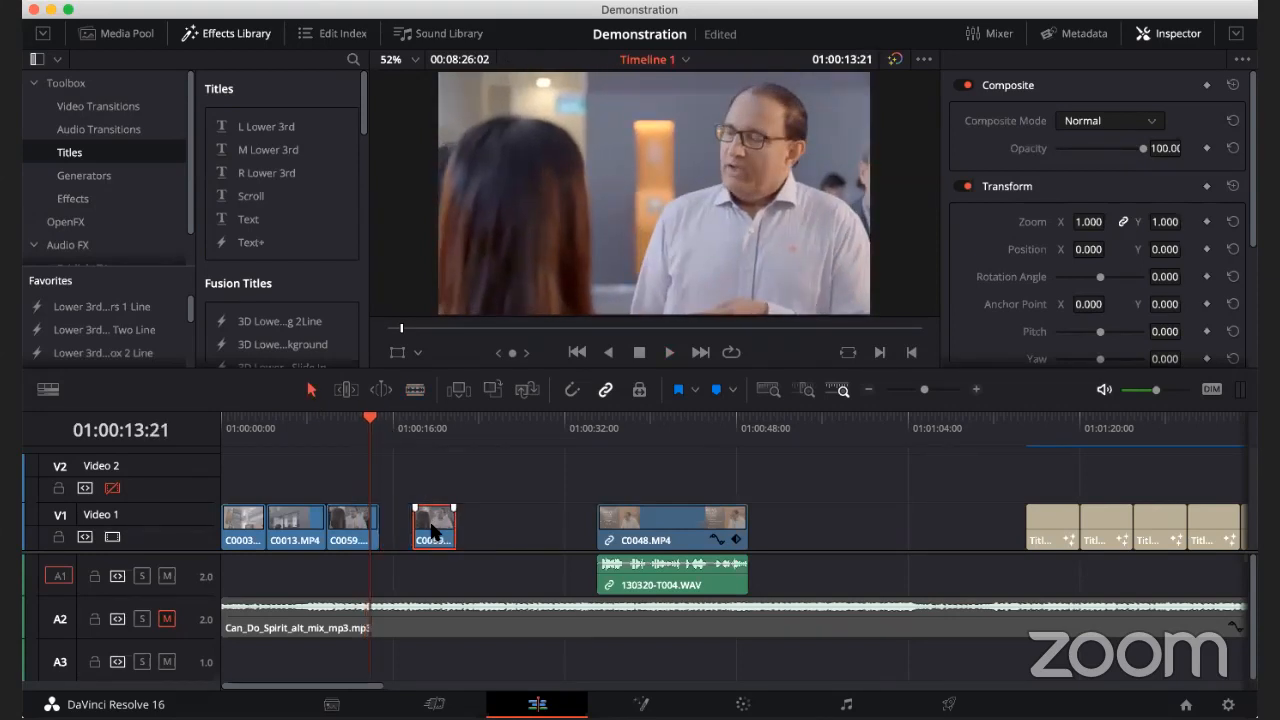
Delete the separated second piece of C0059.MP4, and undo the last two changes
left_click_drag(363, 420, 389, 436)
key("Delete")
key("super+z")
key("super+z")
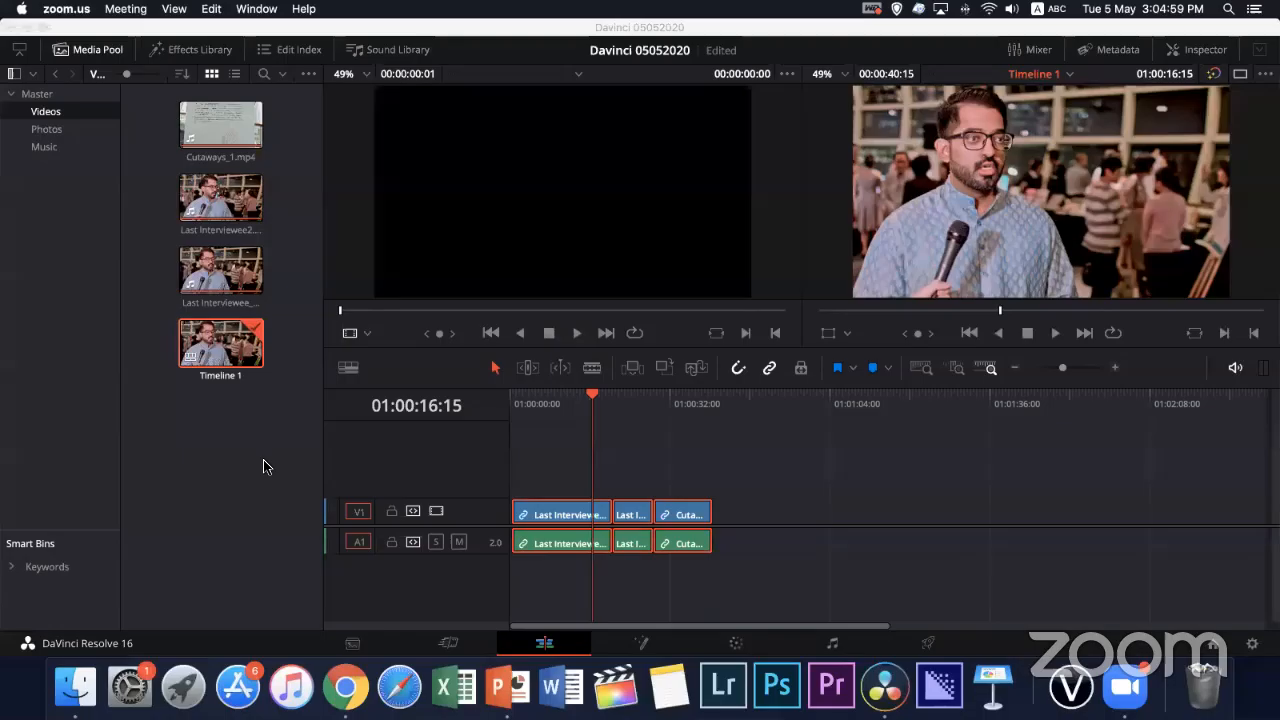
In the Davinci 05052020 project, place the playhead at 01:00:28:18, the start of the Cutaways_1.mp4 clip
left_click(393, 415)
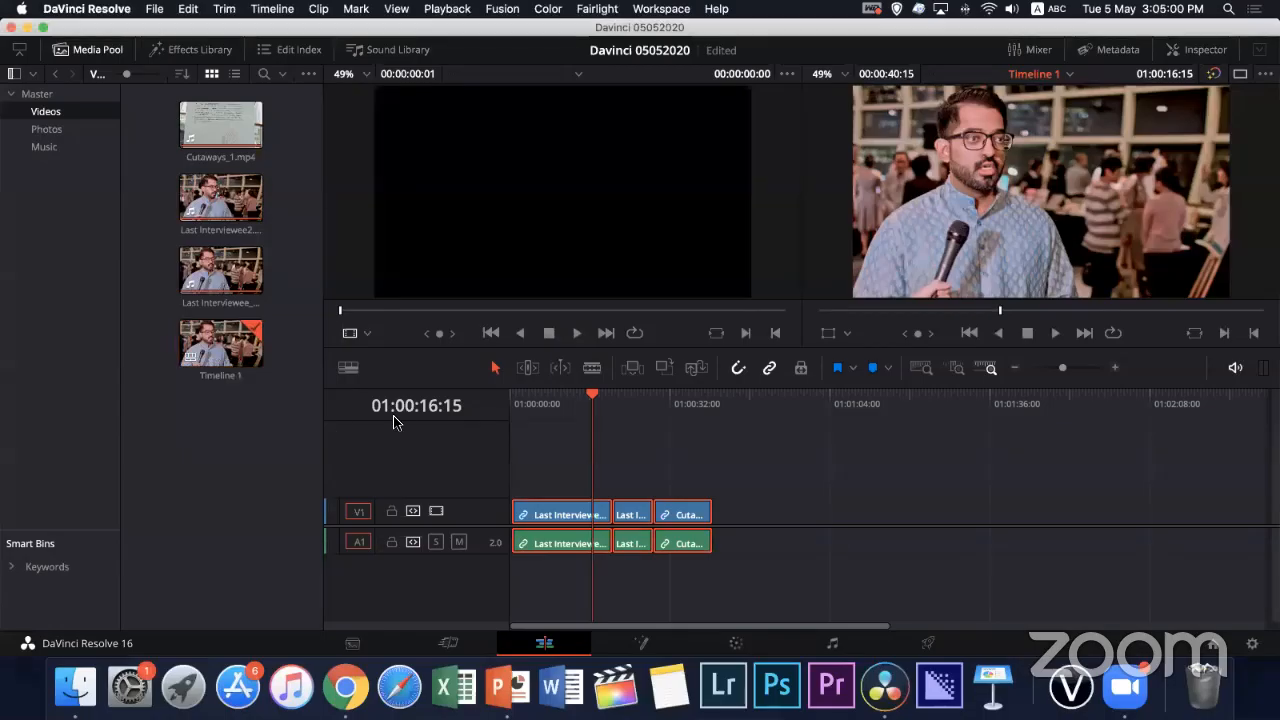
left_click_drag(609, 403, 683, 402)
left_click(581, 417)
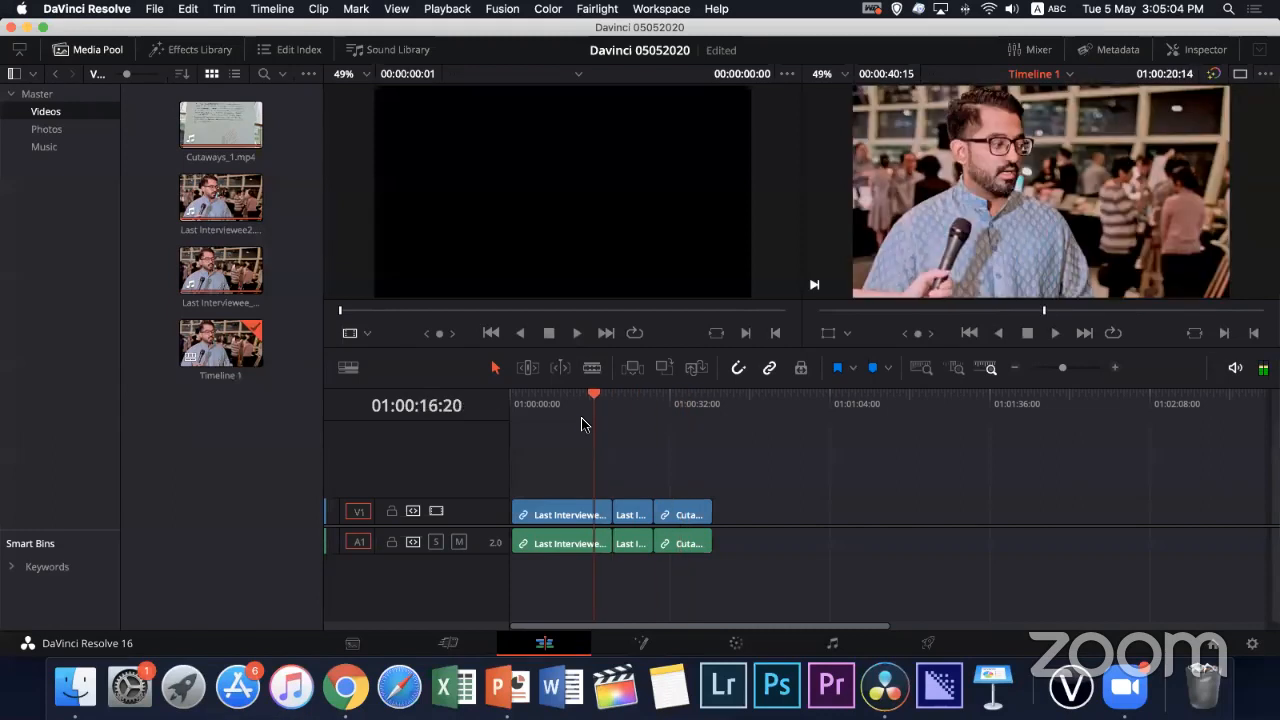
left_click(659, 400)
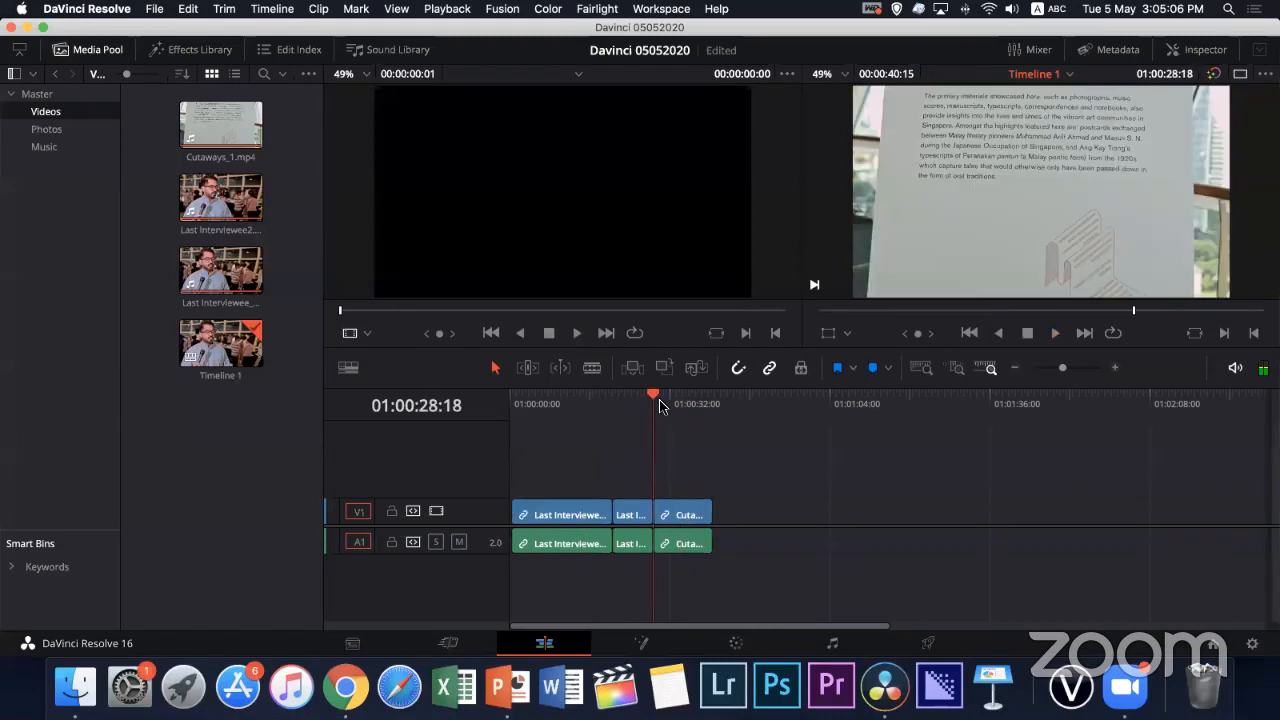
key("super+equal")
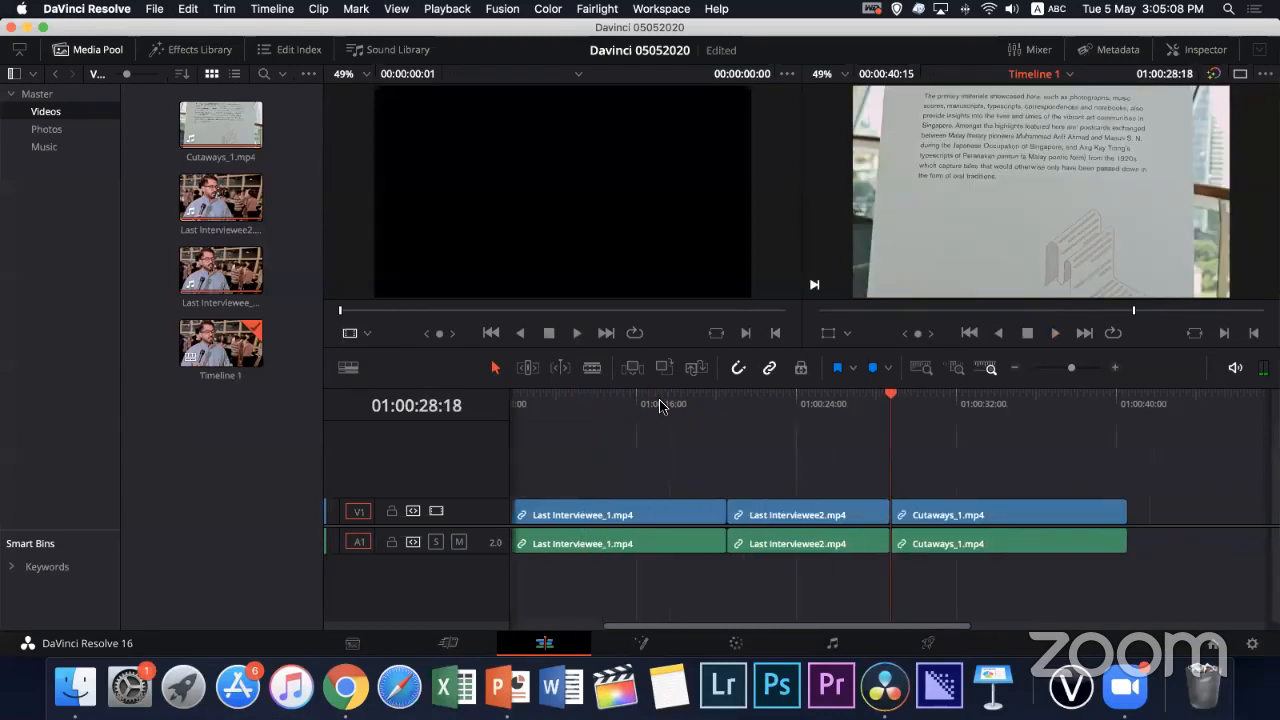
Find the change of shot in Cutaways_1.mp4 frame by frame, and split the clip with its audio at 01:00:33:02
left_click_drag(909, 405, 975, 409)
key("Right")
key("Right")
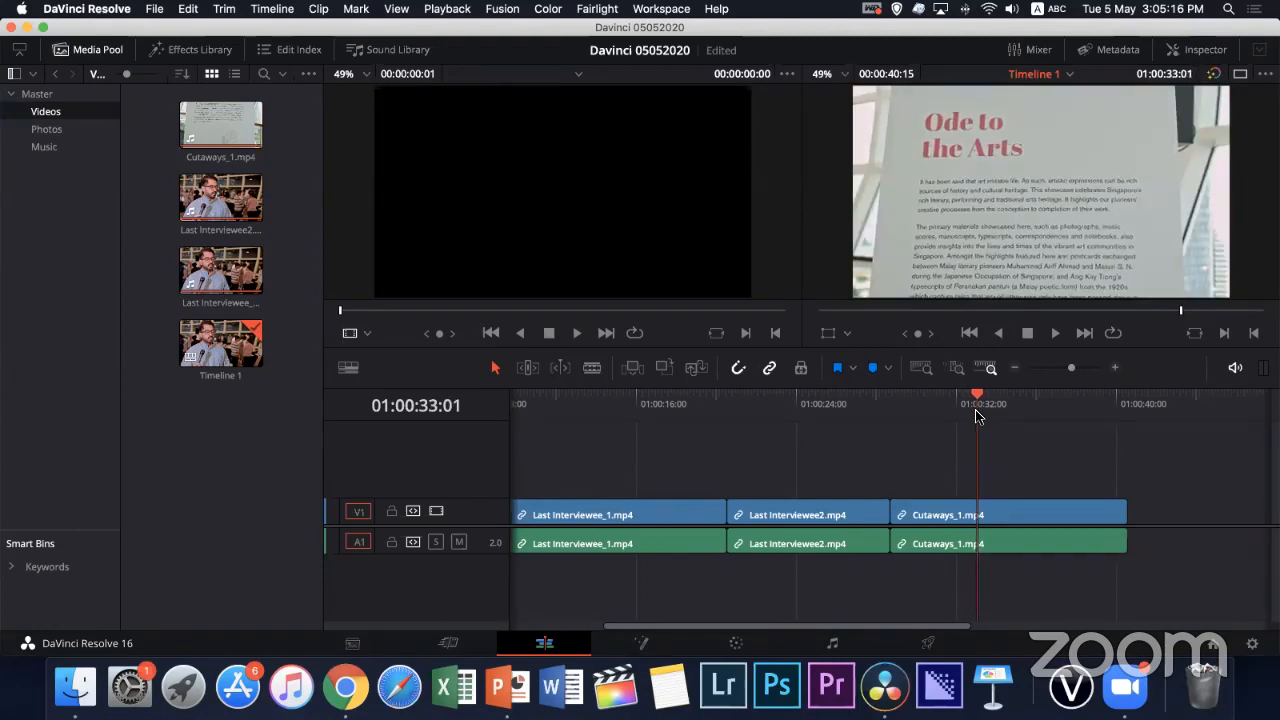
key("Left")
key("Right")
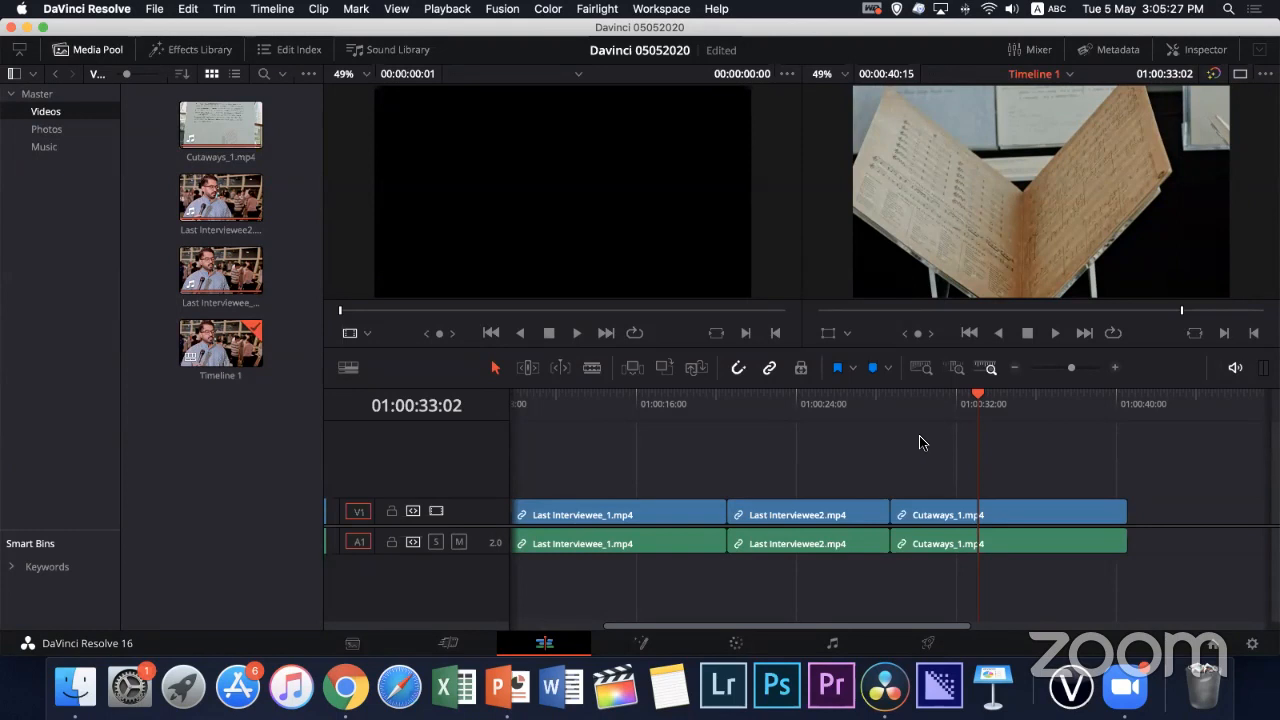
key("b")
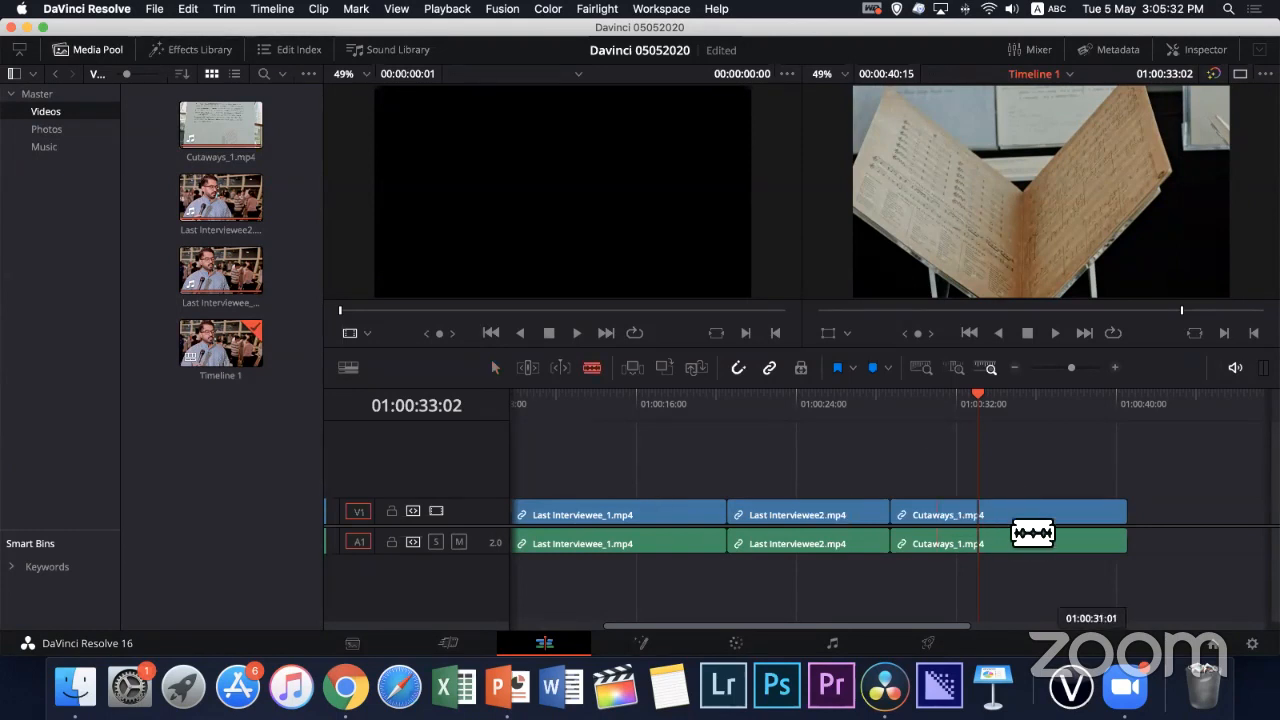
left_click(979, 530)
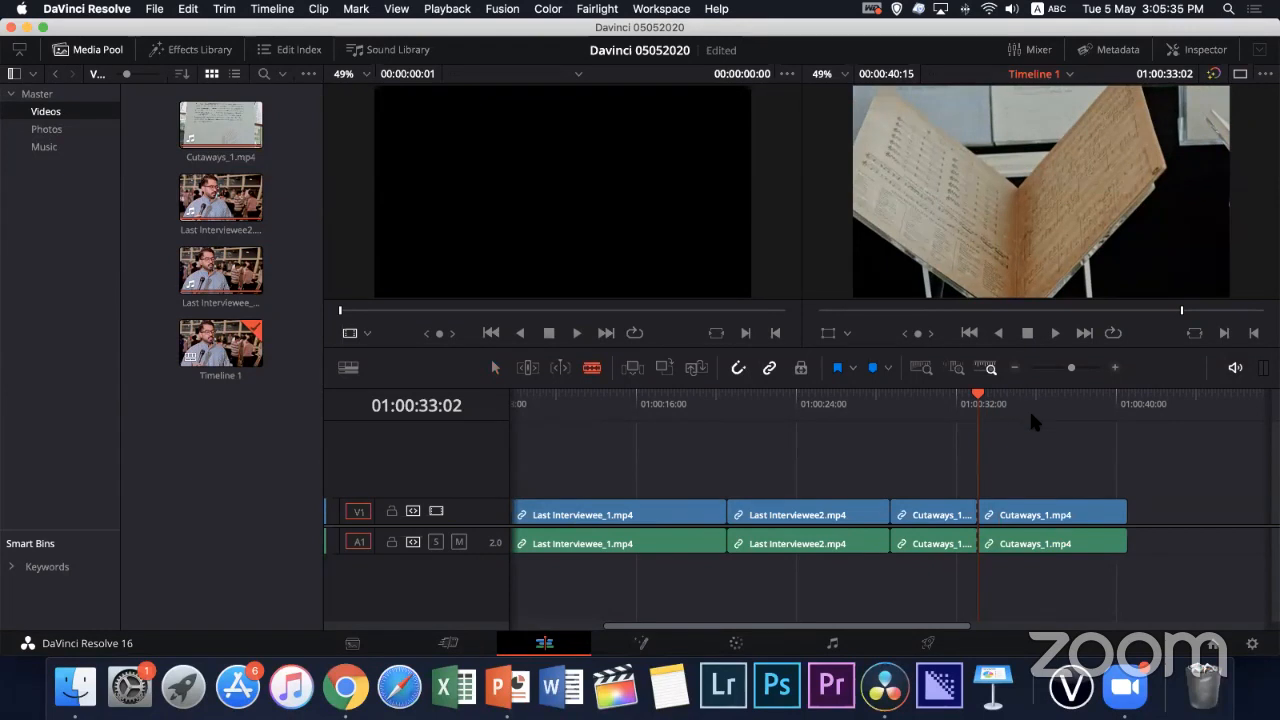
Split the second Cutaways_1.mp4 piece at 01:00:36:17, and select all three cutaway pieces with their audio
left_click_drag(1031, 416, 1047, 395)
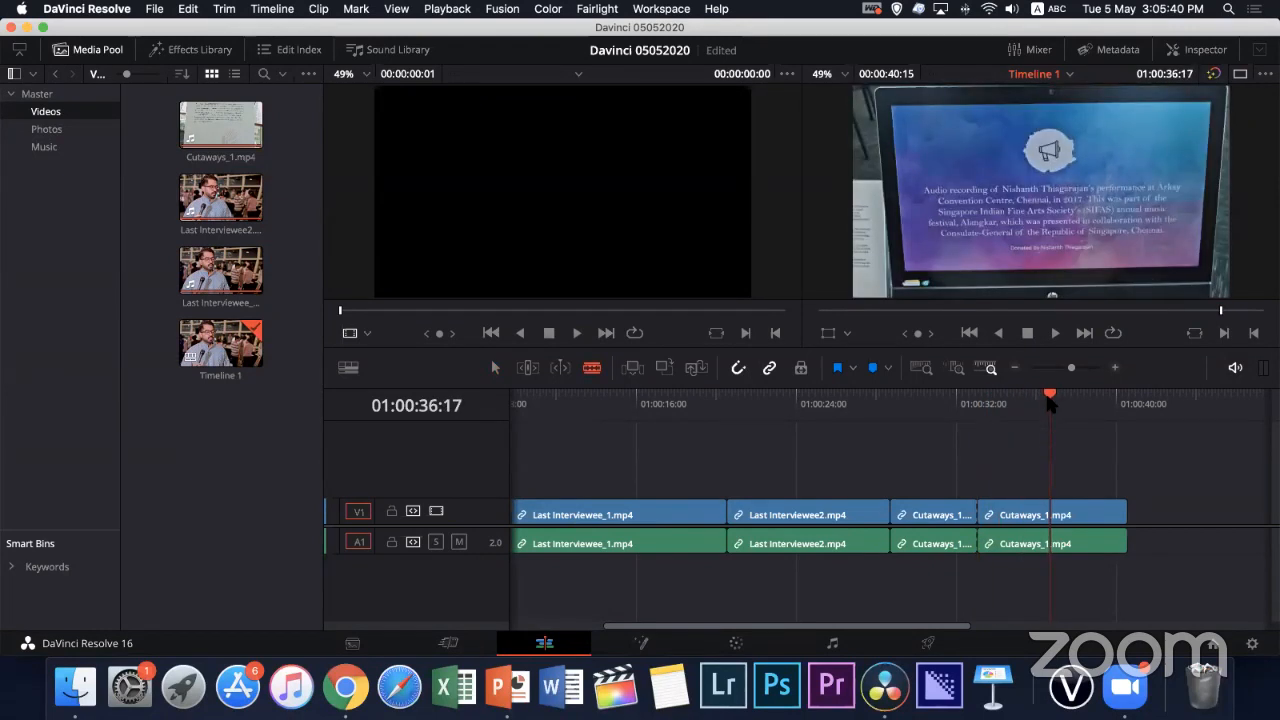
left_click(1068, 514)
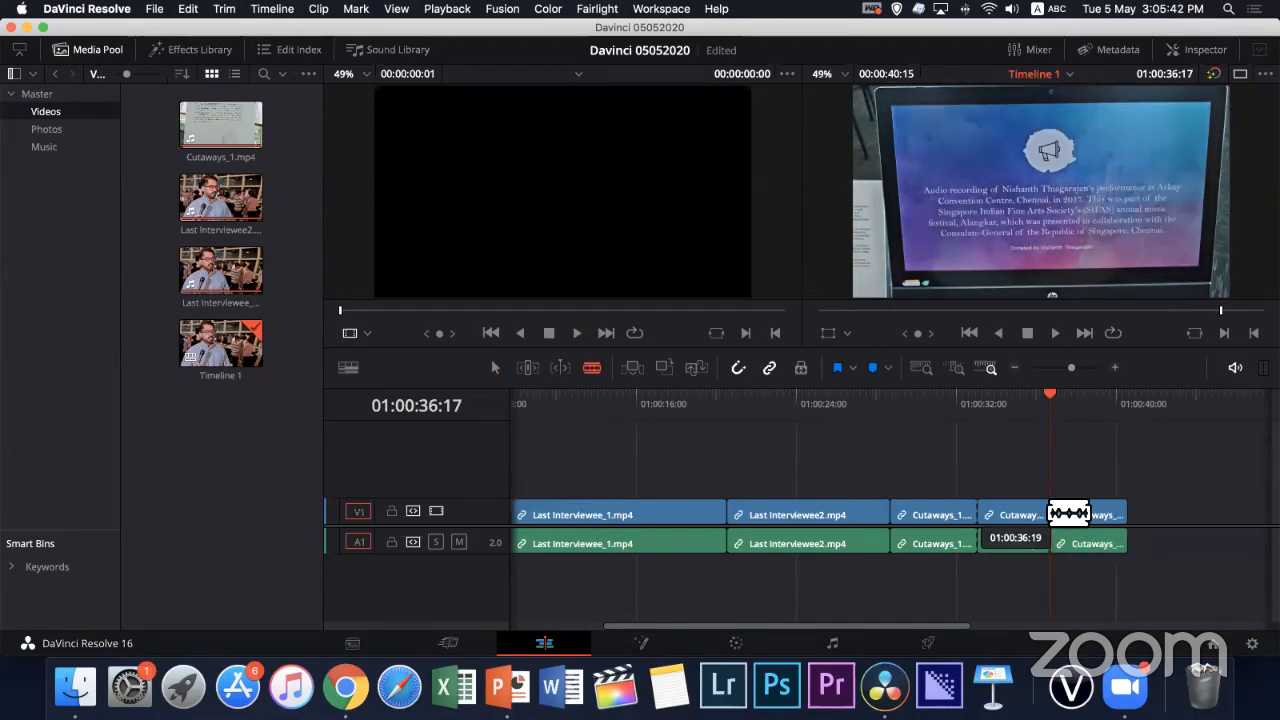
left_click_drag(1109, 477, 958, 530)
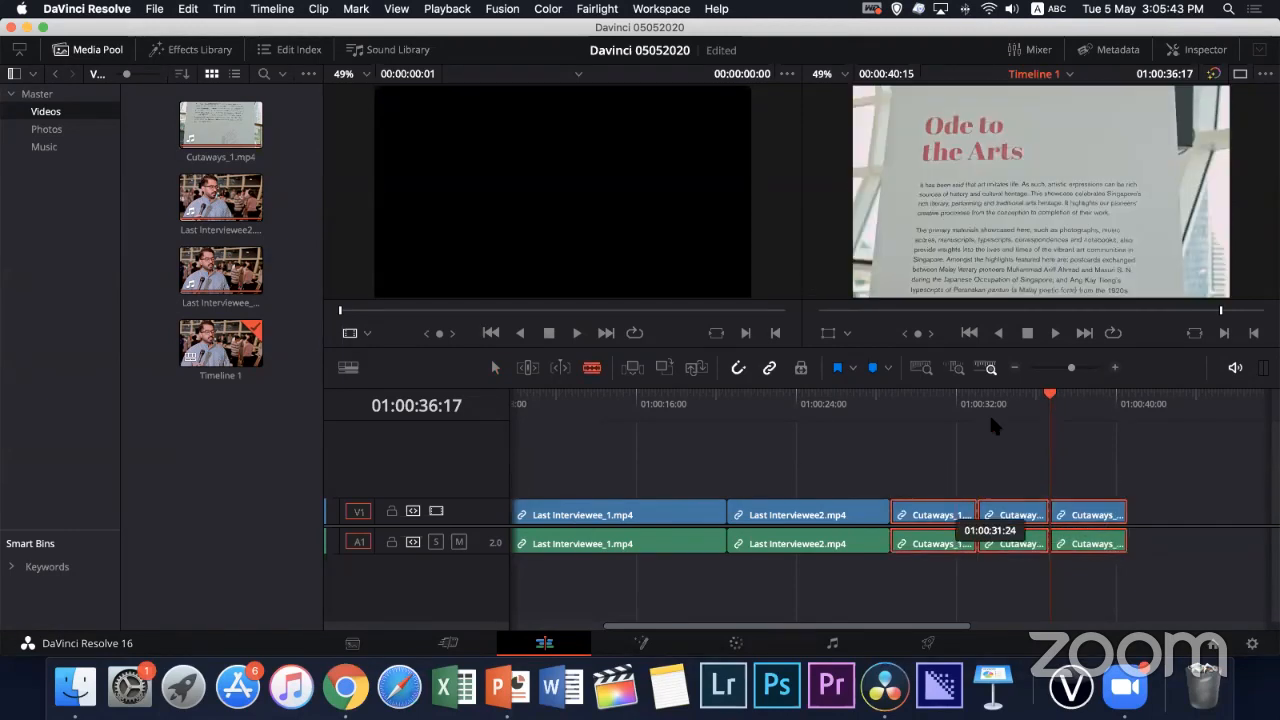
left_click(494, 367)
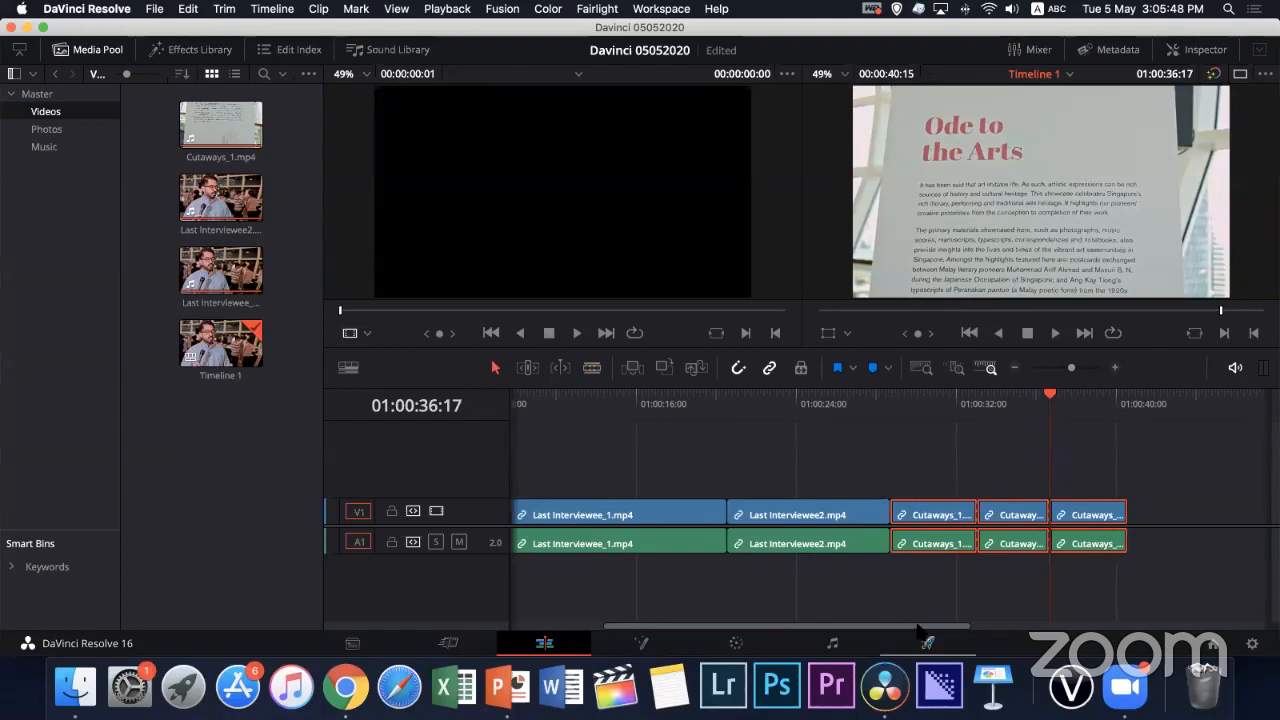
Go back to Last Interviewee_1.mp4 on the timeline and check its footage up to 01:00:13:13
left_click_drag(923, 626, 889, 622)
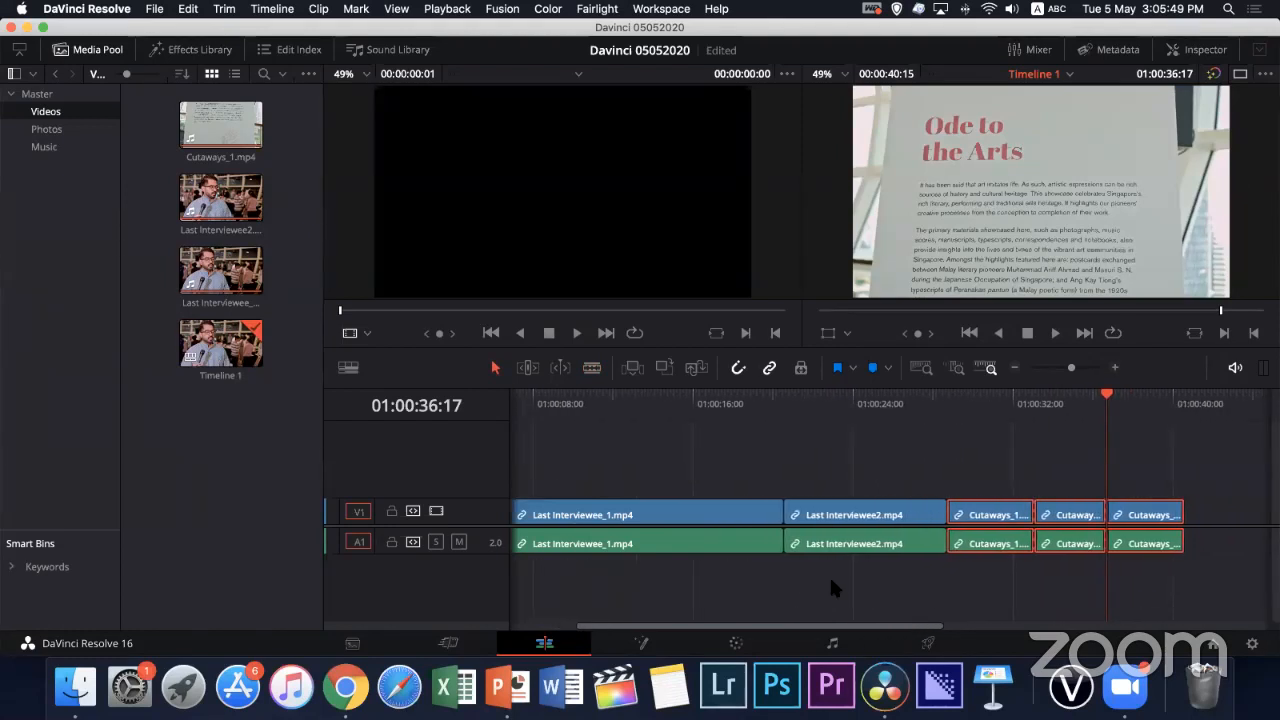
left_click_drag(806, 628, 750, 620)
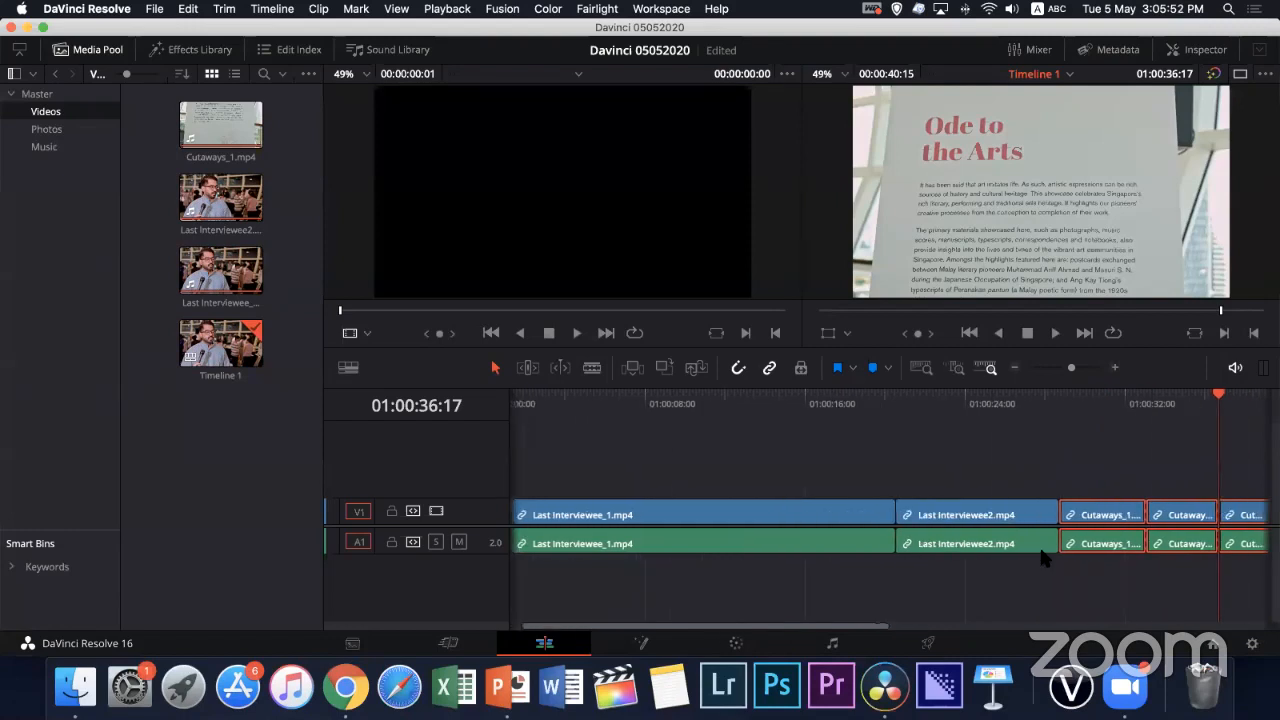
left_click(643, 514)
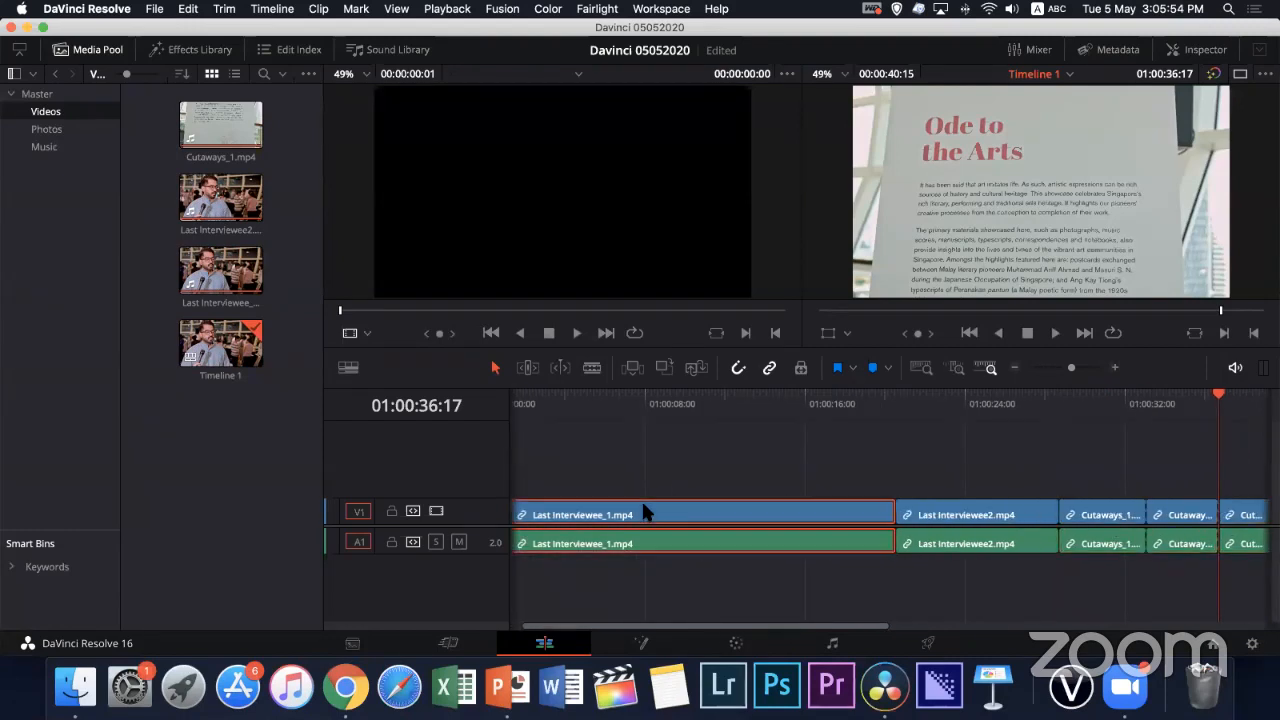
left_click(667, 408)
left_click(623, 404)
left_click(722, 403)
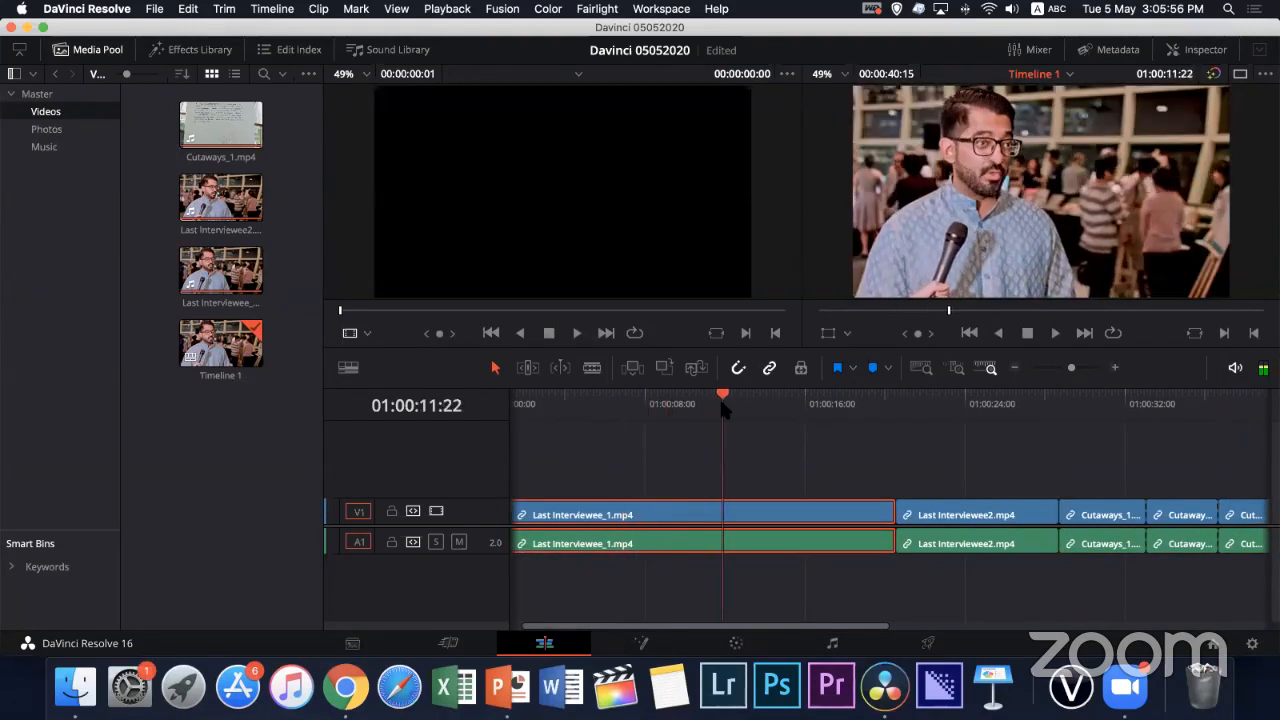
left_click(755, 400)
key("super+backslash")
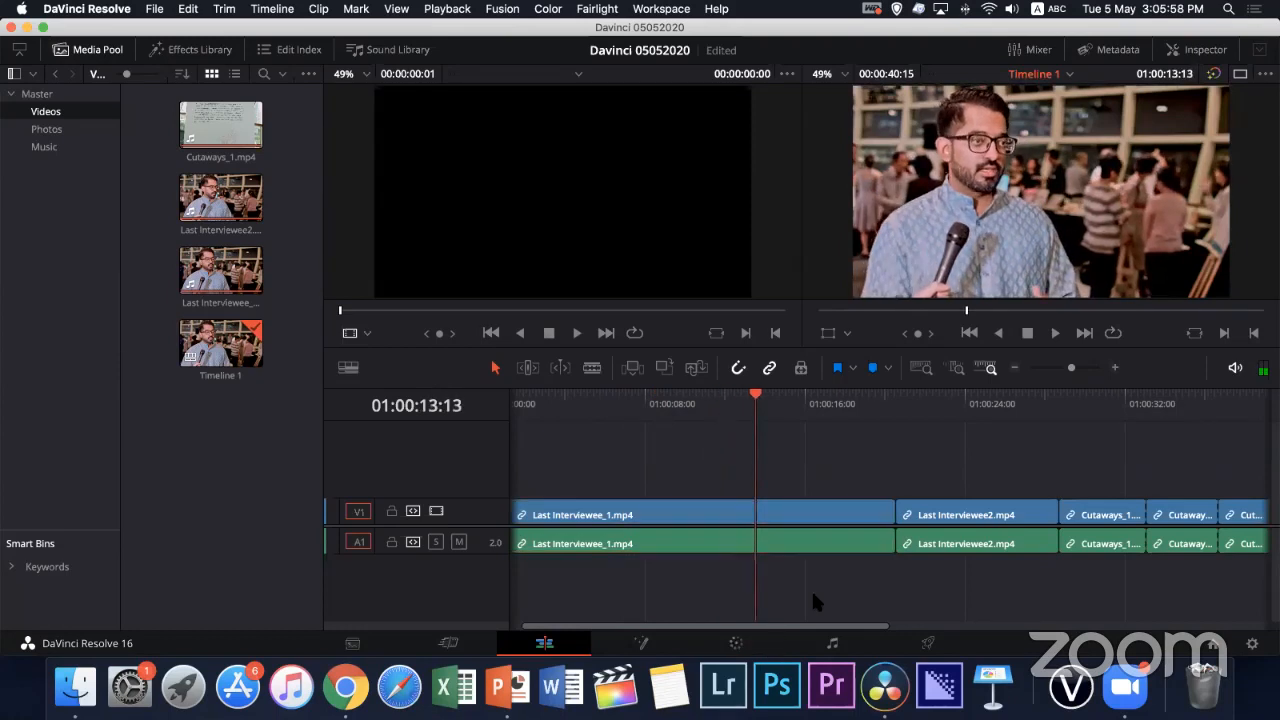
Select the three Cutaways_1.mp4 pieces together with their linked audio
key("super+minus")
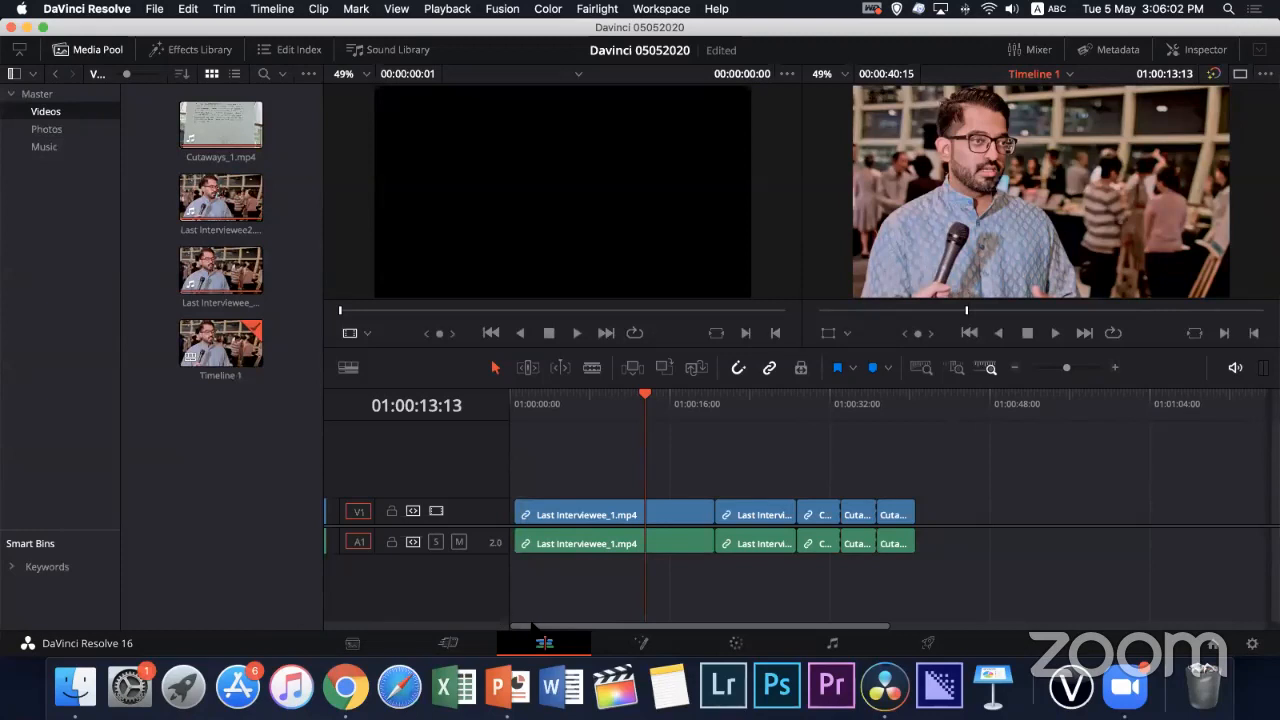
left_click_drag(972, 454, 798, 566)
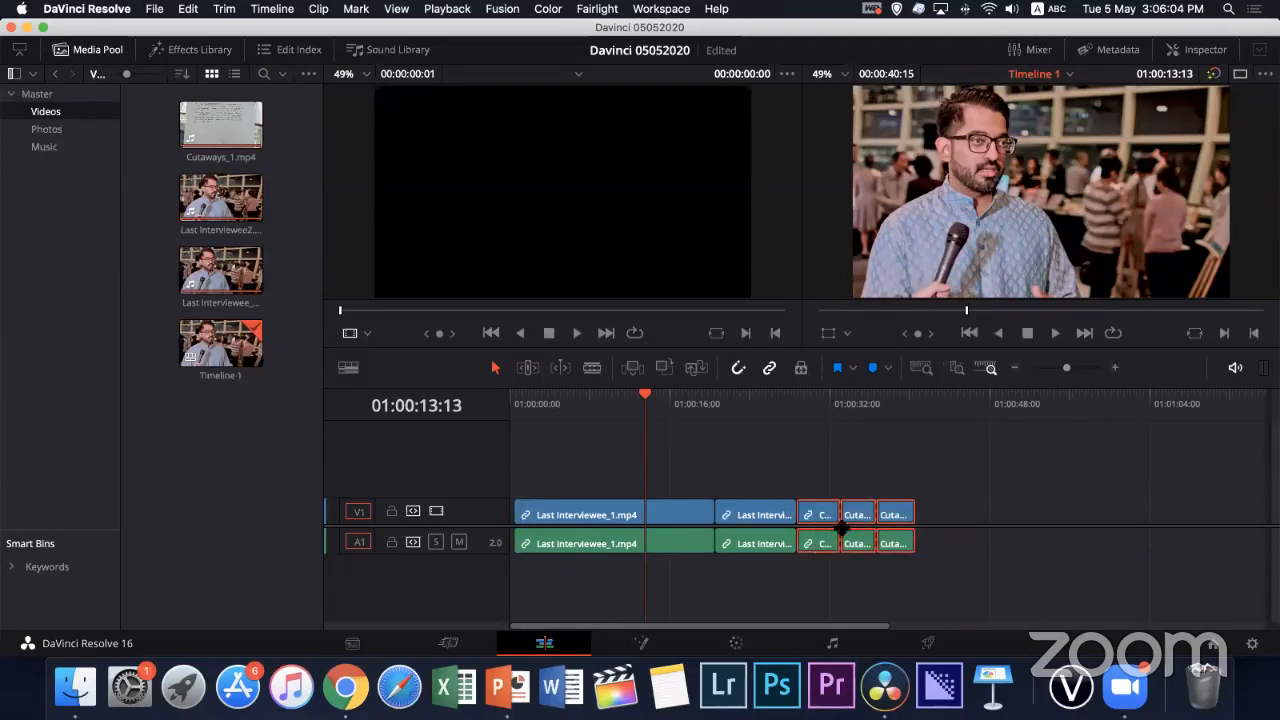